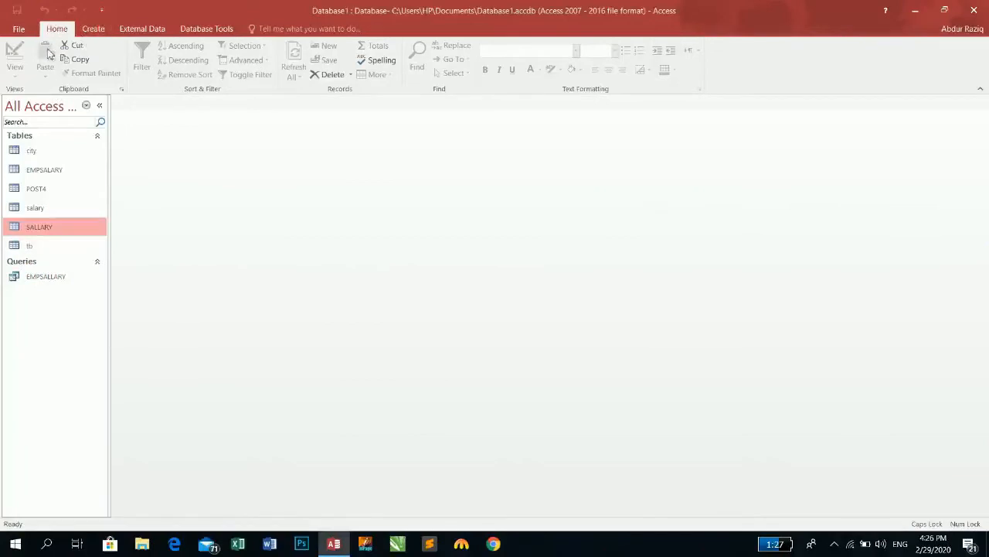
- Create a new table and save it as EMPCOMM
left_click(98, 30)
left_click(62, 54)
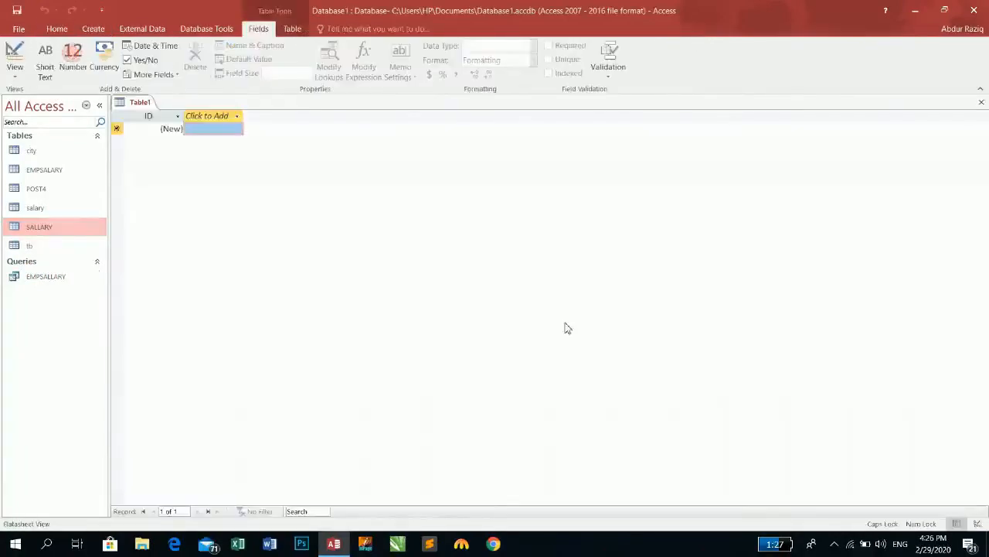
key("ctrl+s")
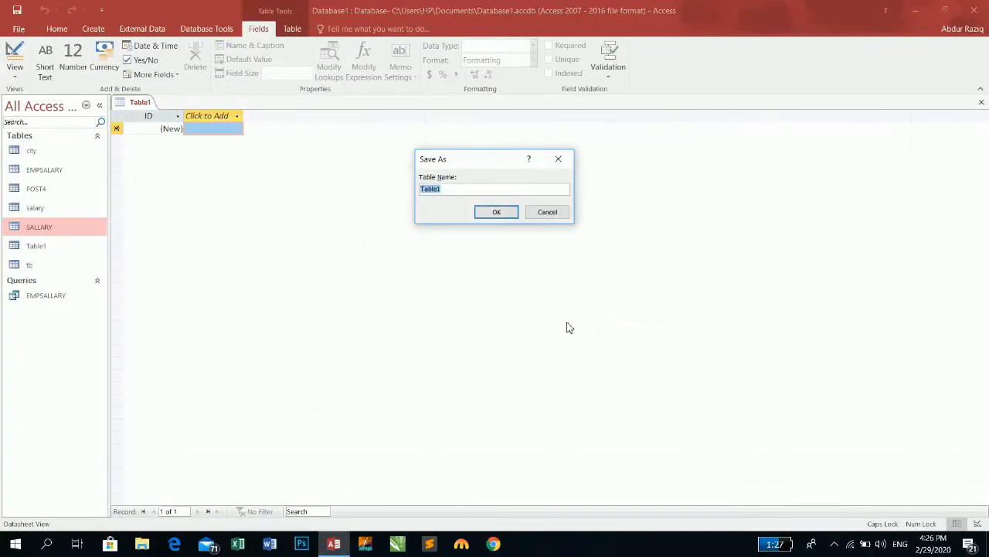
type("EMPCOMM")
key("Return")
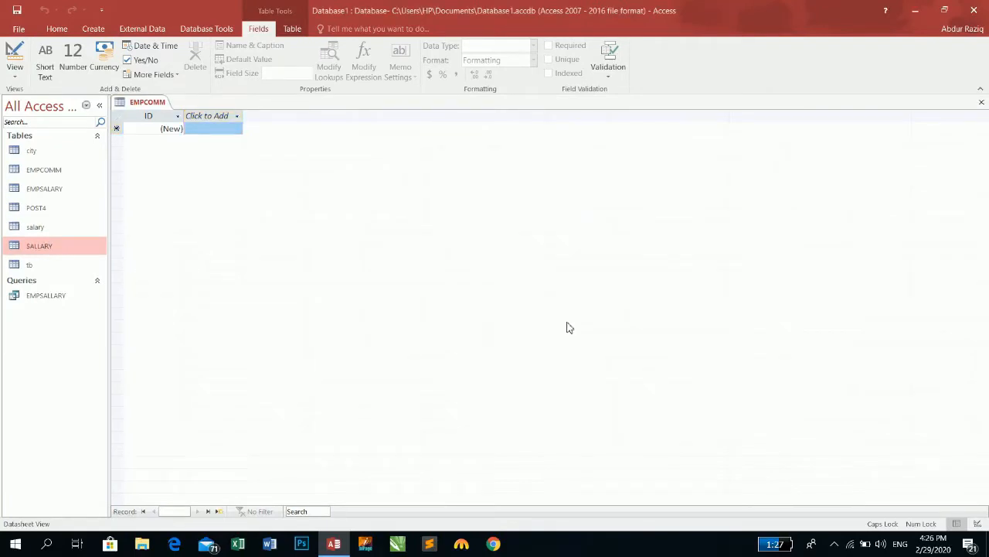
- In the EMPCOMM table's design, add the fields ENAME and FNAME with the Short Text data type
left_click(15, 54)
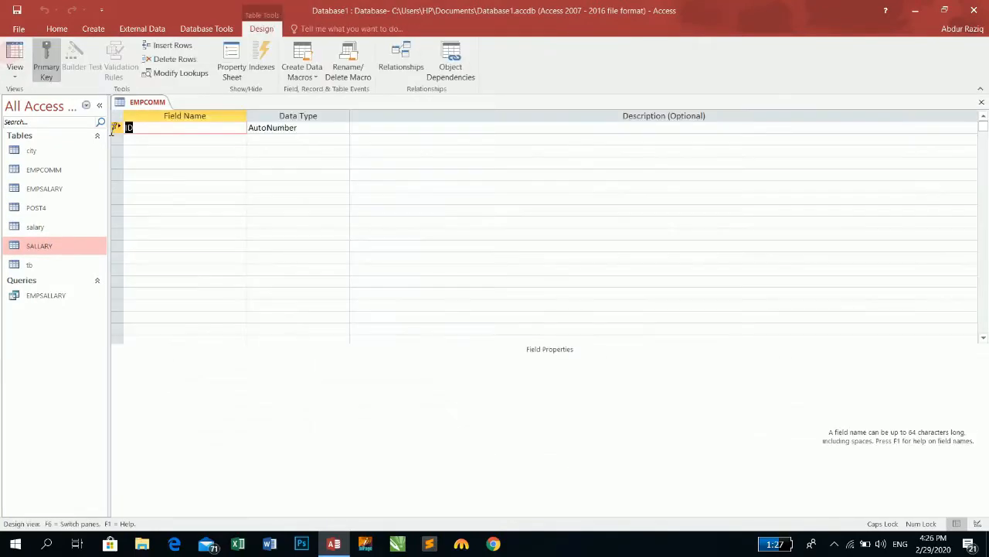
left_click(161, 144)
type("ENAME")
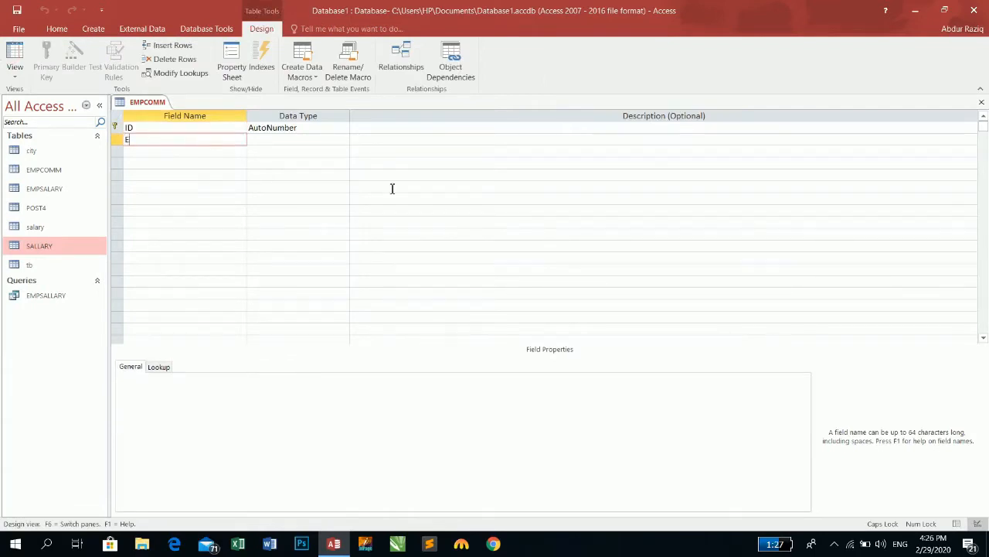
key("Tab")
key("Tab")
key("Tab")
type("FNAME")
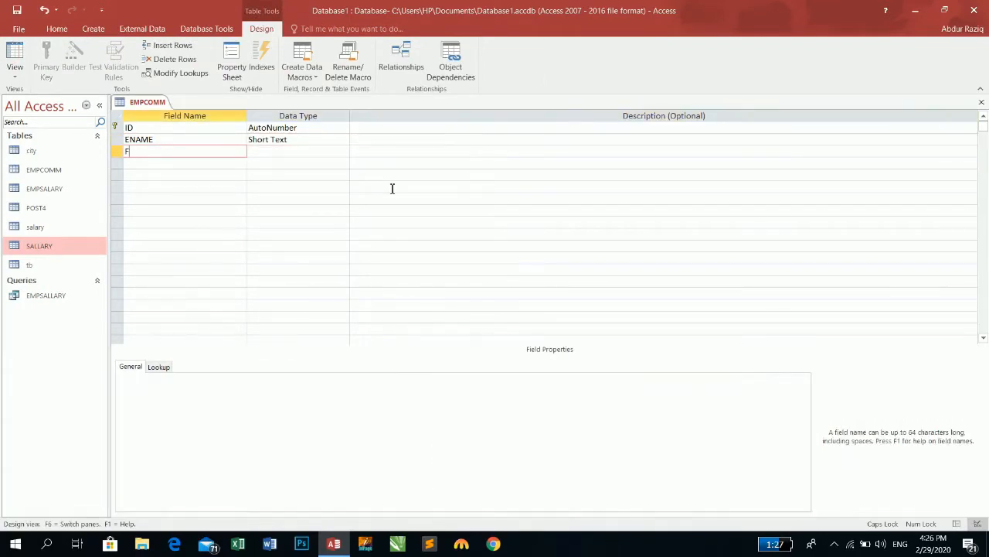
key("Tab")
key("Tab")
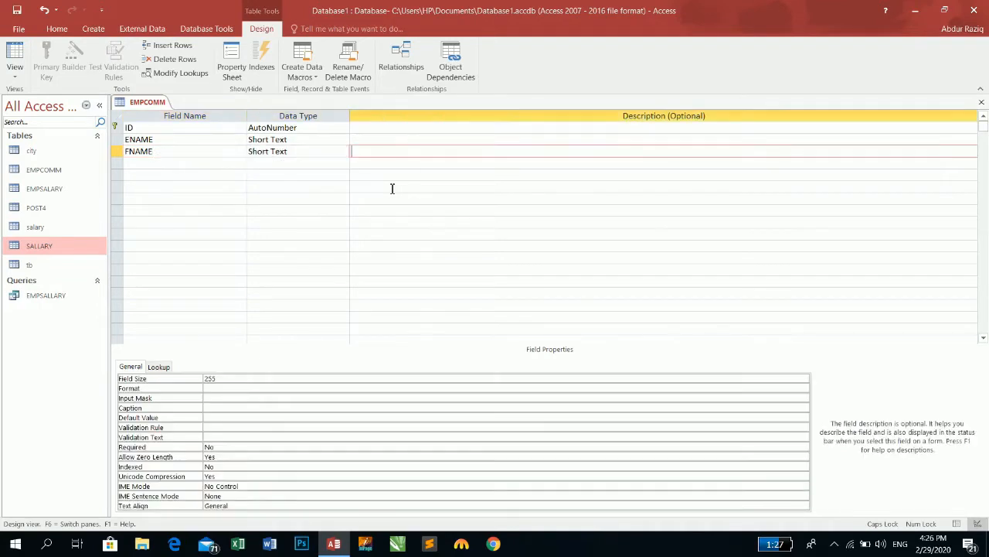
key("Tab")
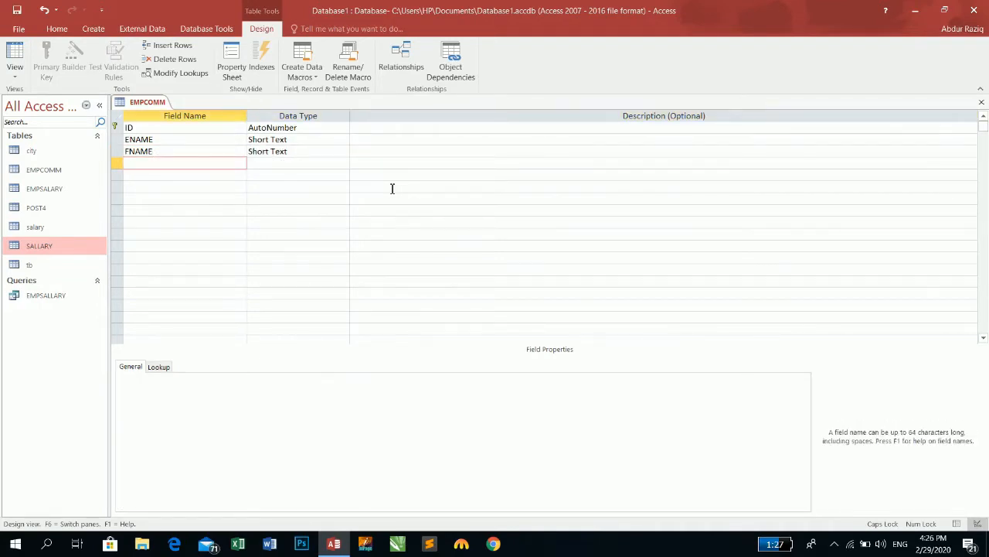
- Add a POST field as Short Text and a SALARY field as Number to the table design
type("POST")
key("Tab")
key("BackSpace")
key("BackSpace")
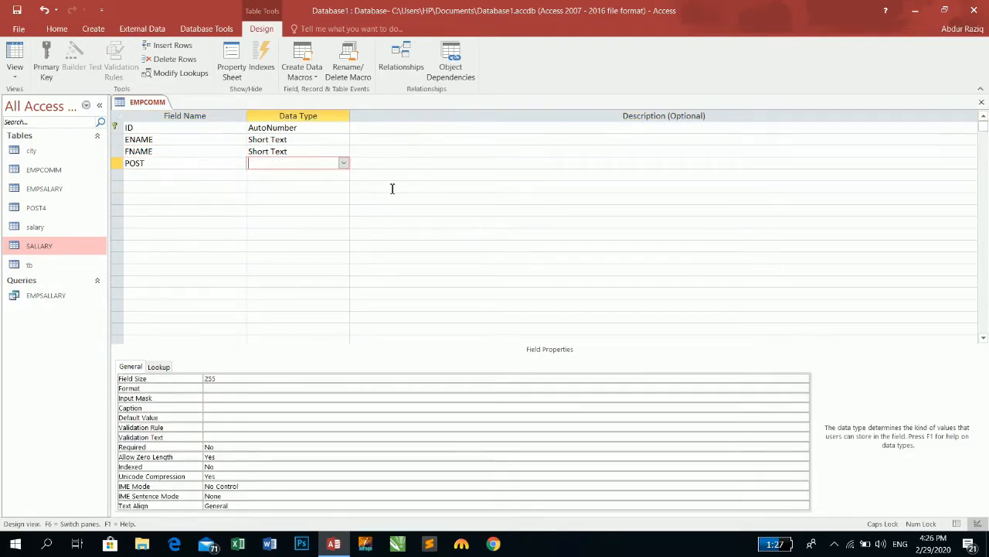
type("Short Text")
key("Down")
key("Left")
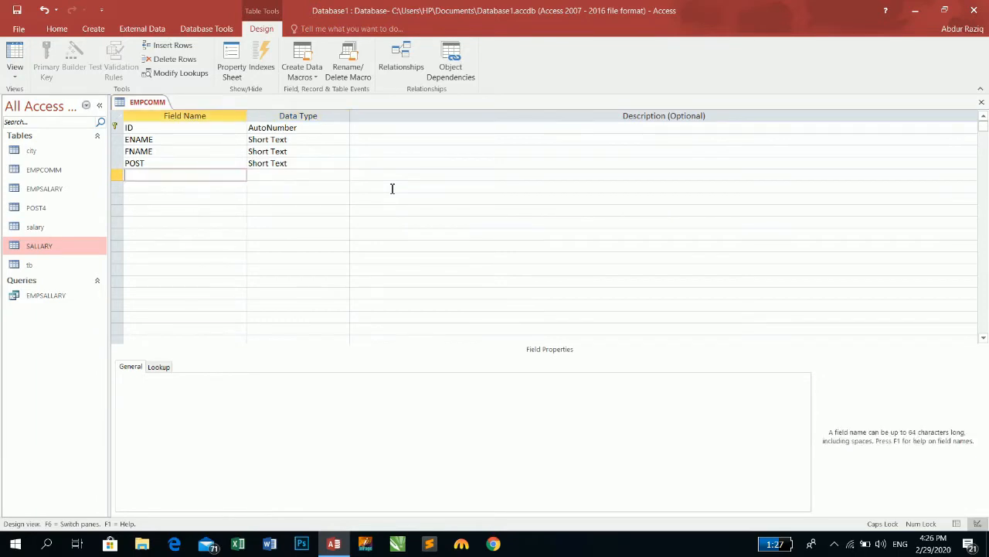
type("SALARY")
key("Tab")
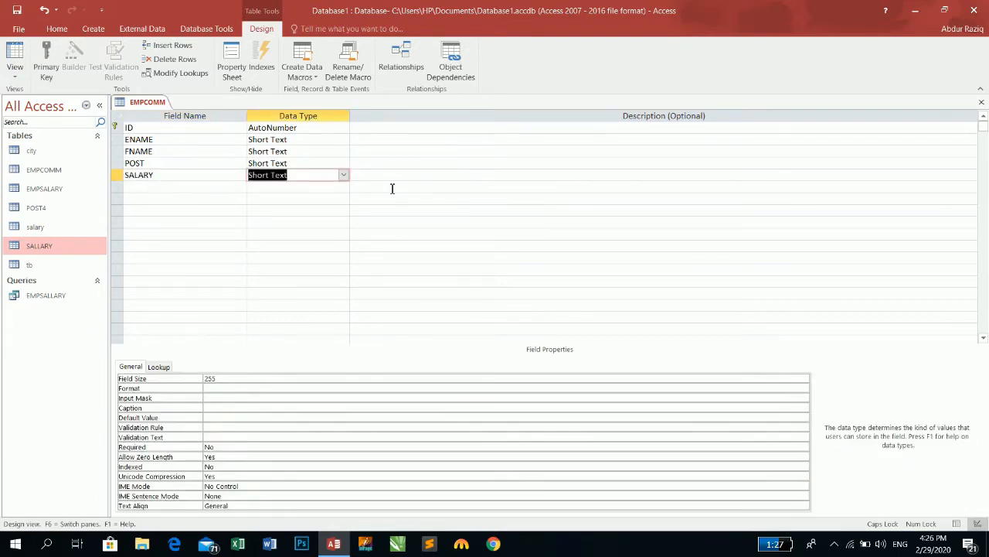
type("Number")
key("Down")
key("Left")
- Add the fields COMM and EXP to the table design, both with the Number data type
type("COMM")
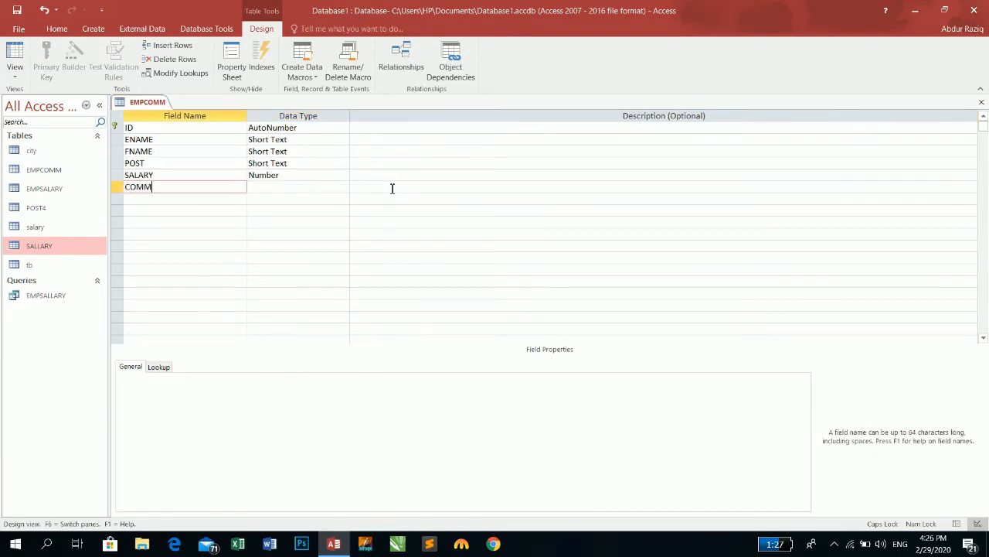
key("Tab")
type("Number")
key("Tab")
key("Tab")
type("EXP")
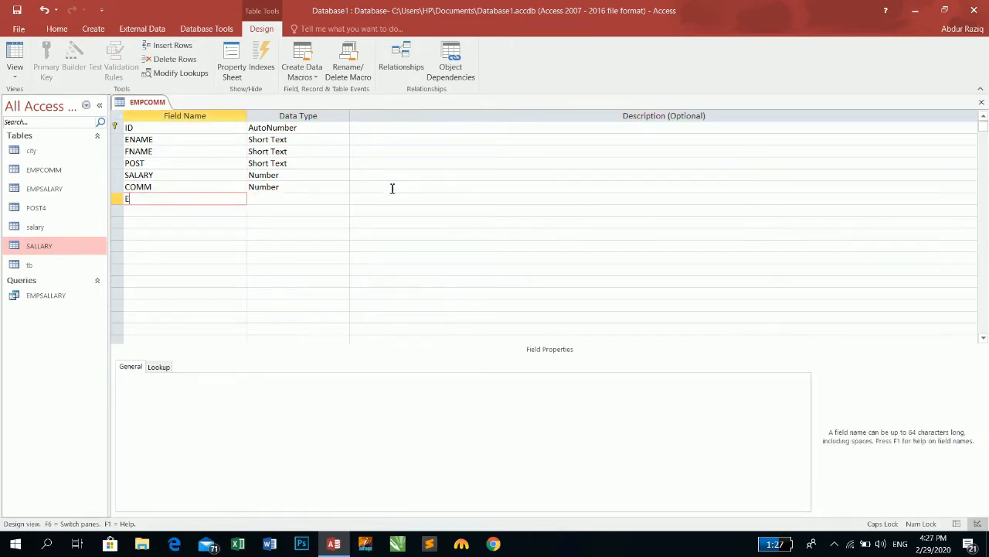
key("Tab")
type("Number")
key("Tab")
key("Tab")
- Add a NETSALLARY field with the Number data type and close the EMPCOMM table design
type("N")
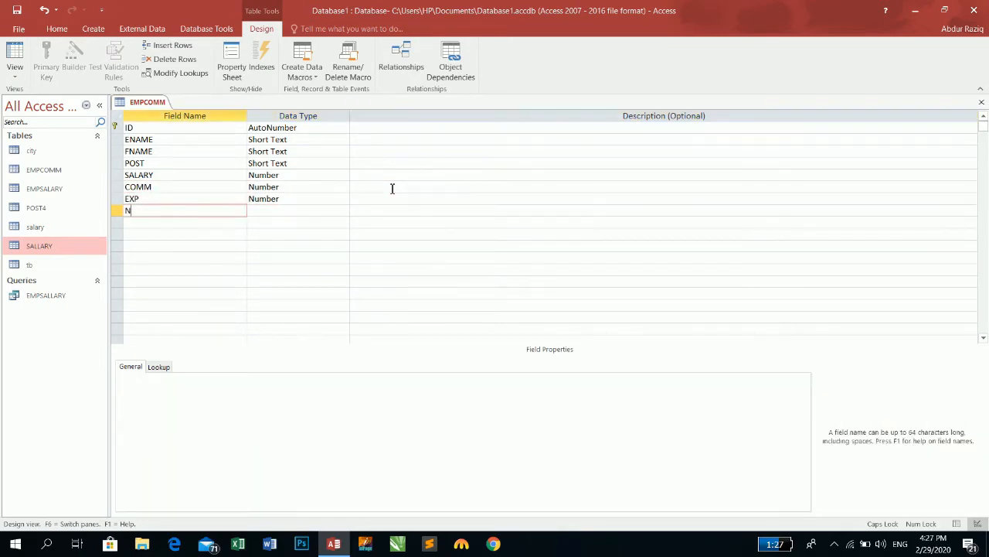
type("ETSALLARY")
key("Tab")
type("Number")
key("Tab")
key("Tab")
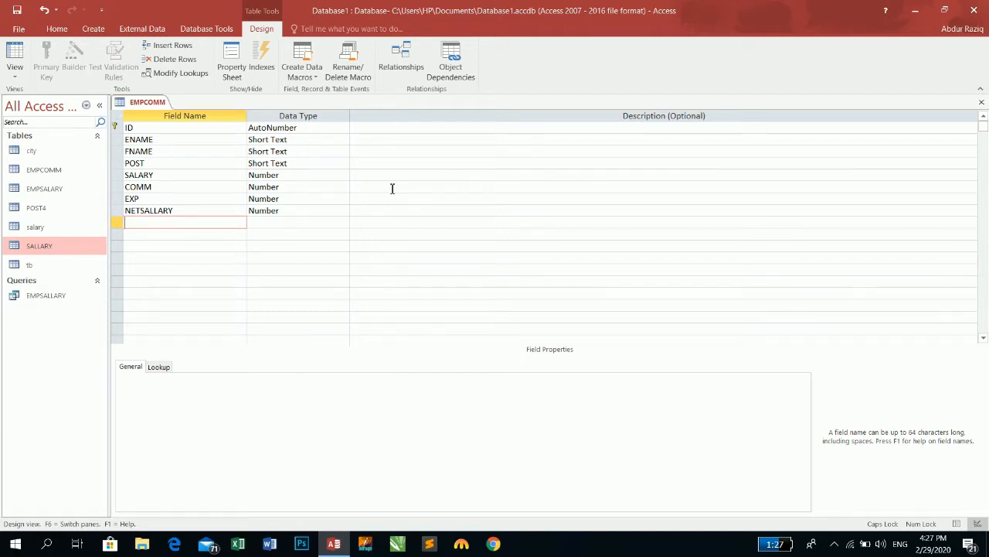
key("ctrl+w")
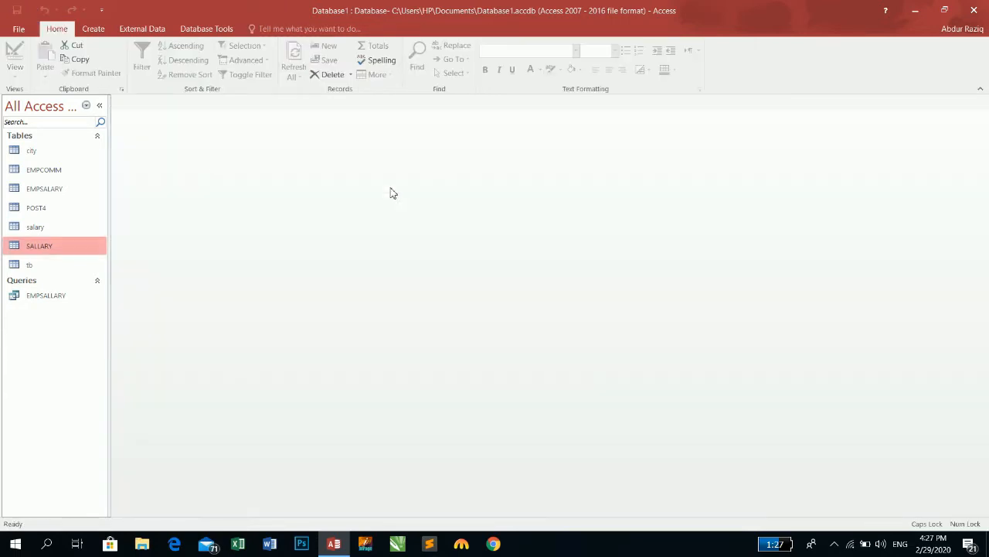
- Create a query in design view from the EMPCOMM table and add all its fields to the grid
left_click(92, 29)
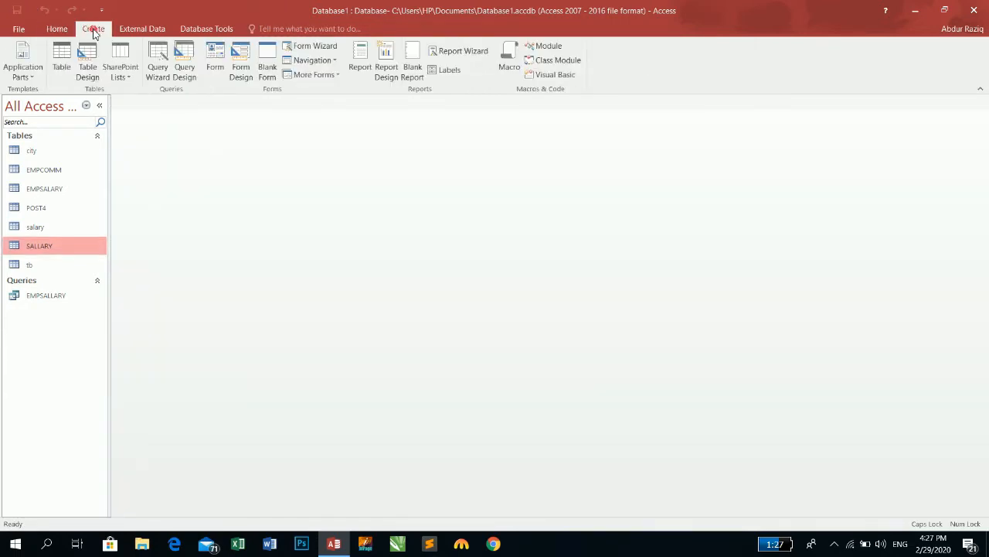
left_click(185, 65)
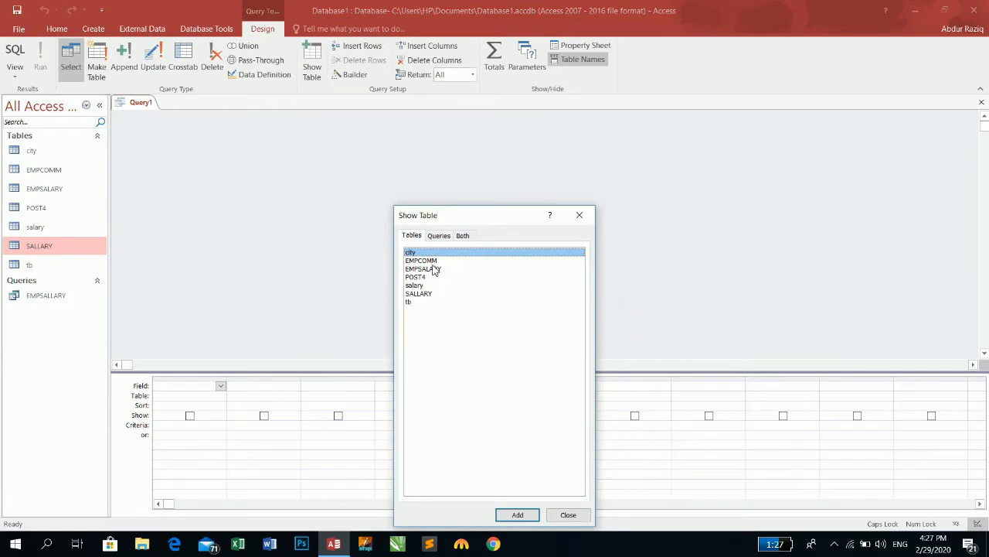
double_click(424, 260)
left_click(568, 514)
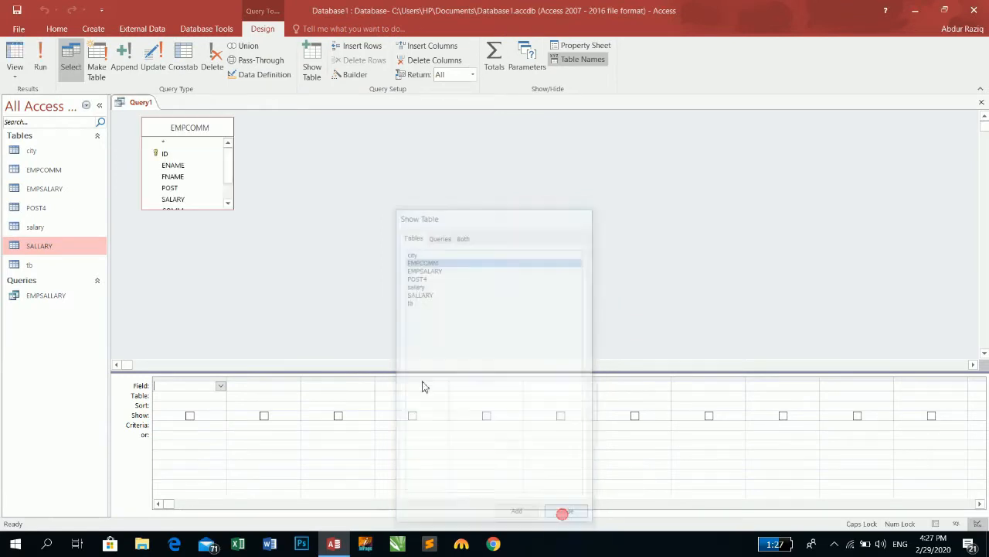
double_click(194, 127)
left_click_drag(183, 153, 187, 390)
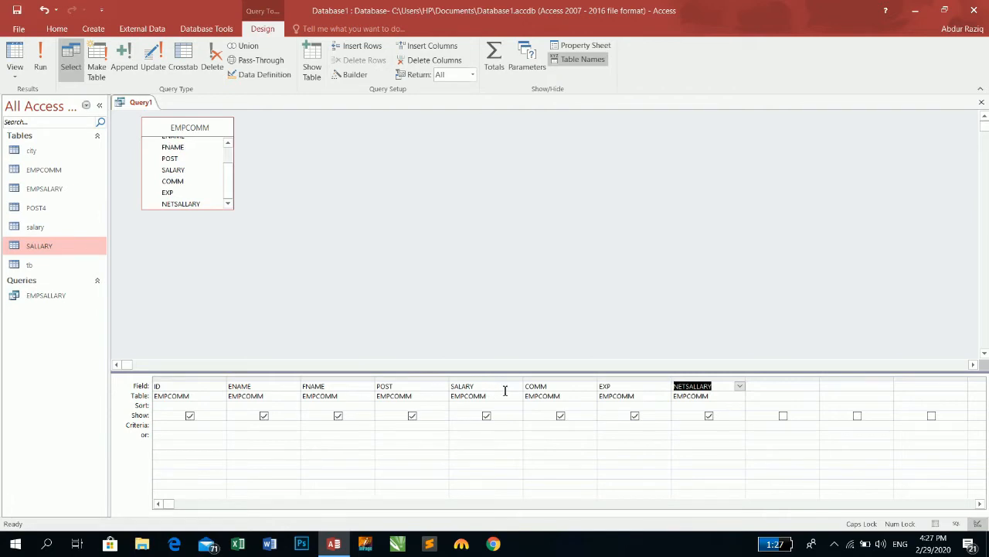
- Begin the COMM column's expression as COMM:=IIF([POST]="DRIVER",[SALARY]/100*10,IIF([POST]="DOCTOR",[SALARY]/100*20, and show it in the Zoom editor
left_click(561, 388)
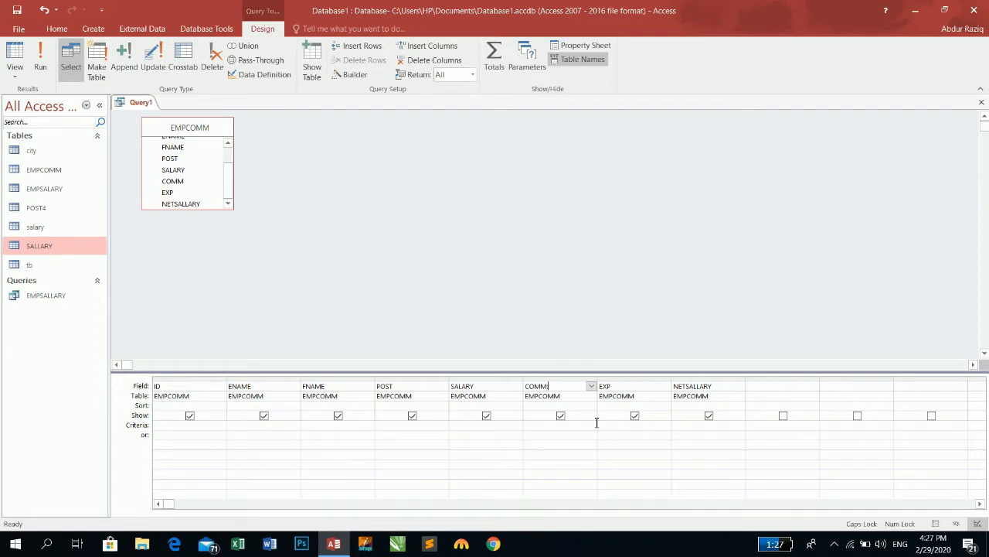
type(":=IIF([POST]=\"DRIVER\",[SALARY]/100*10,IIf([POST]=\"DOCTOR\",[SALARY]/100*20")
right_click(567, 386)
left_click(592, 477)
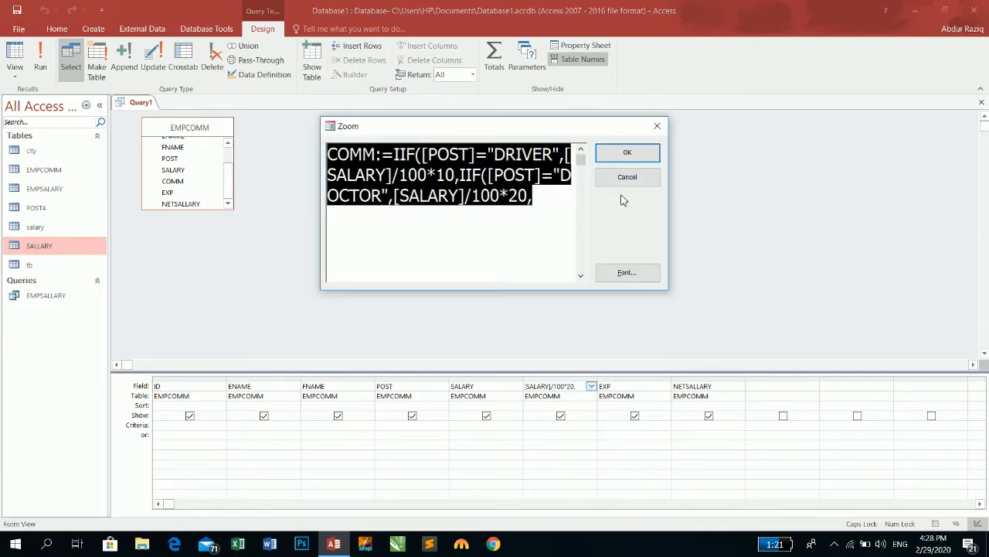
- Complete the COMM expression with IIF([POST]="ENGINEER",[SALARY]/100*15))) and apply it to the column
left_click(537, 198)
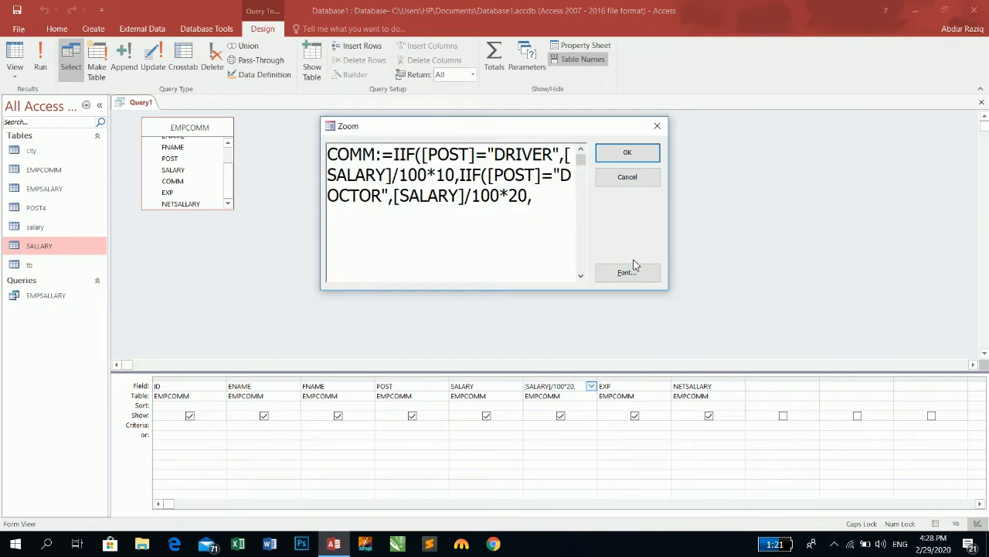
type("IIF([POST")
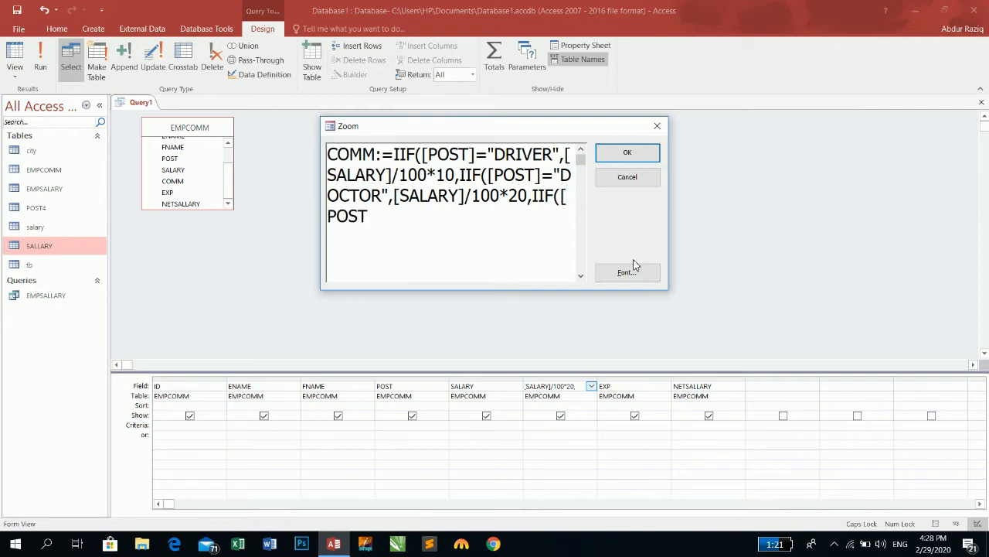
type("]=\"ENGINE")
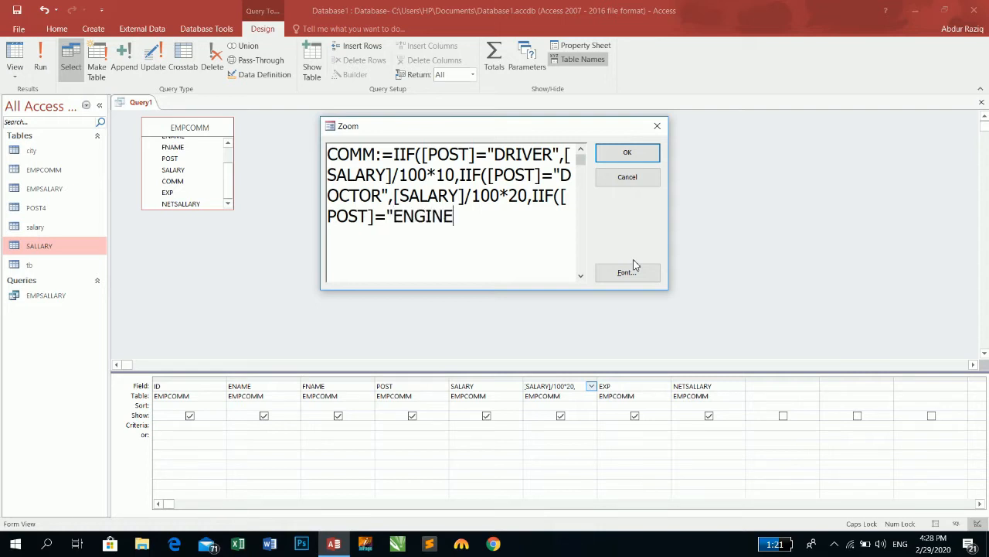
type("ER\",[SAL")
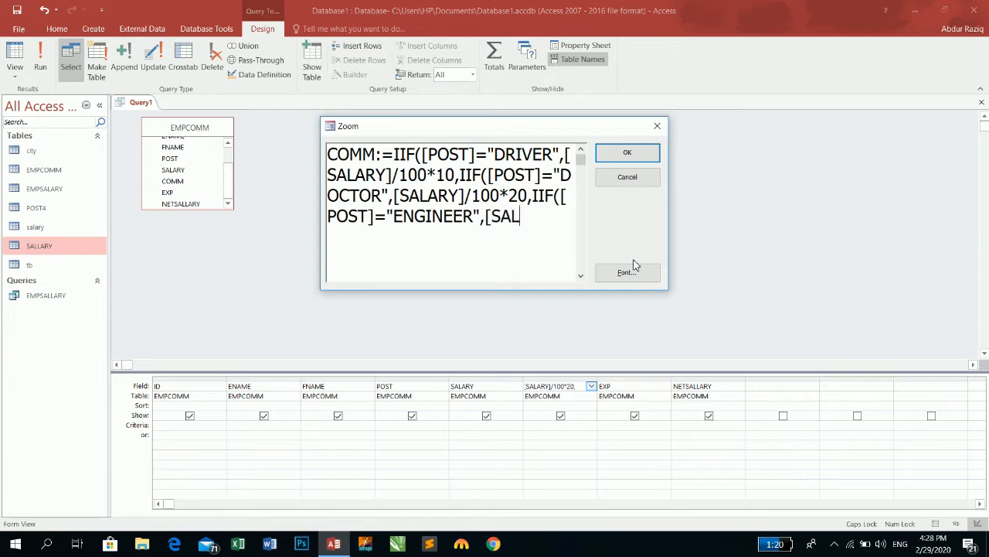
type("ARY]/100")
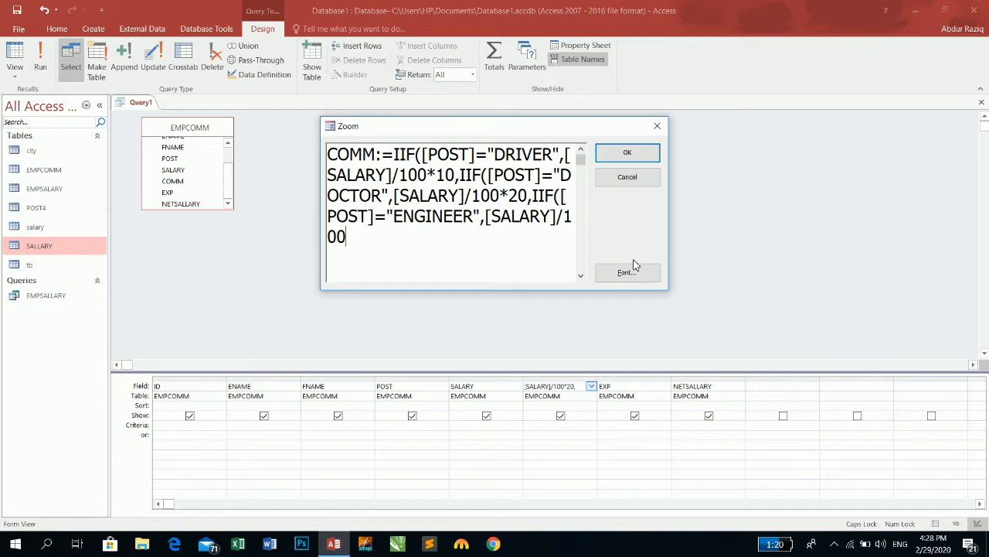
type("*15")
type(")))")
left_click(638, 157)
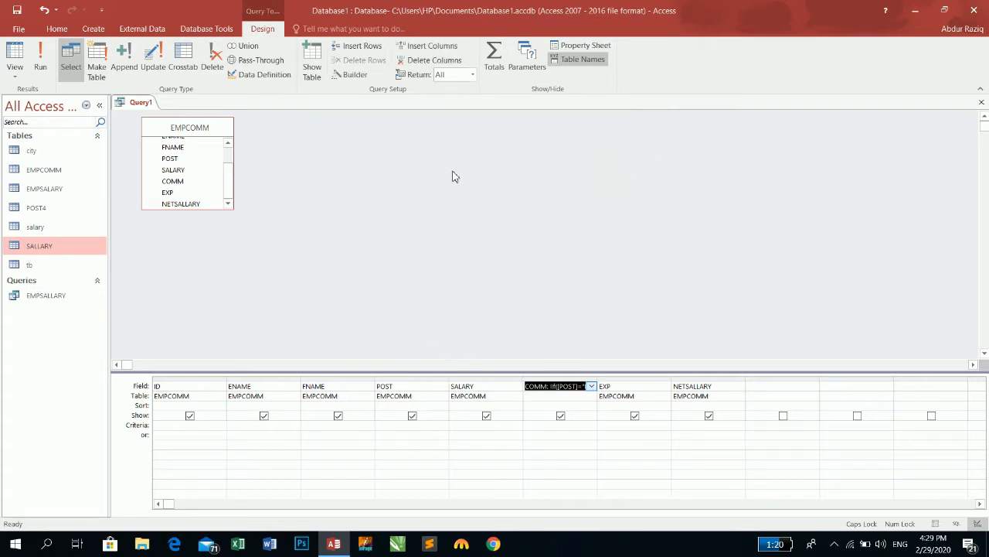
- Save the query as EMPSALLARY COMM and run it
key("ctrl+s")
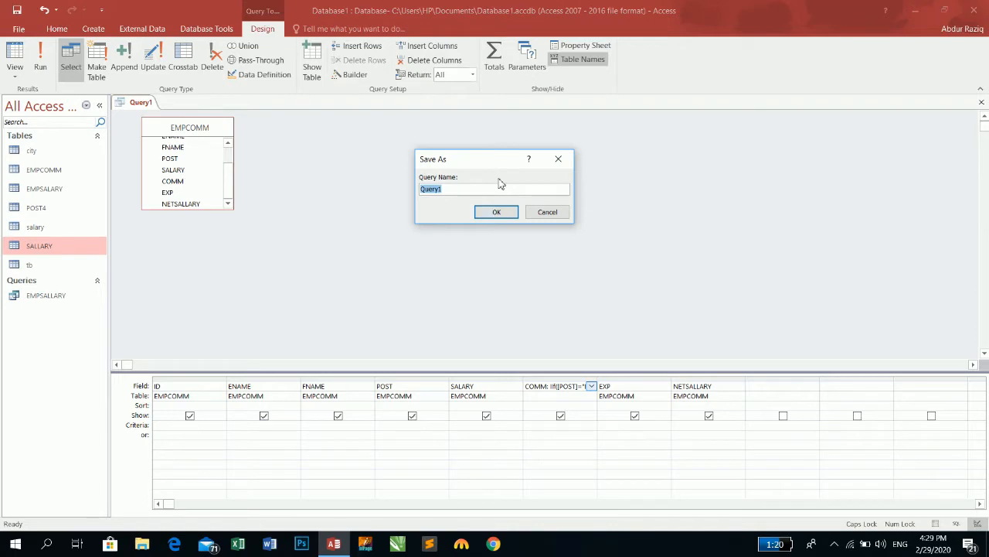
type("EMPSALLARY COMM")
key("Return")
left_click(40, 60)
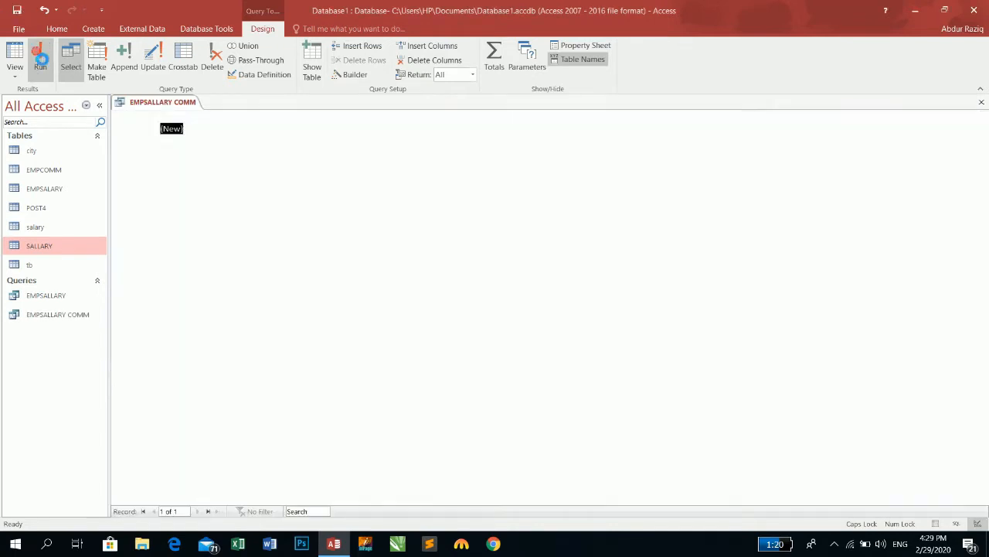
- Fill the first record with the employee's name in ENAME, a name in FNAME, DRIVER as POST and 9000 as SALARY
key("Tab")
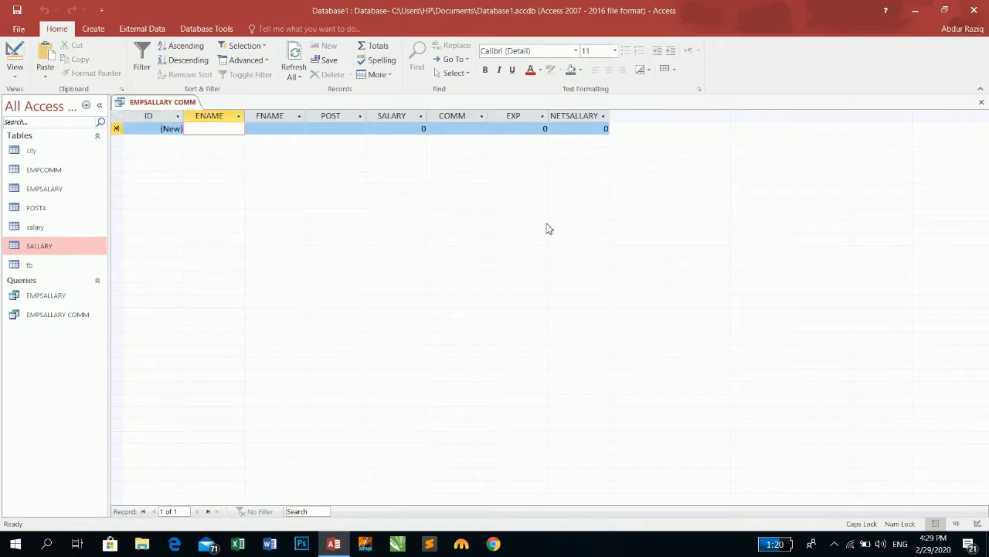
type("AKBAR")
key("Tab")
type("J")
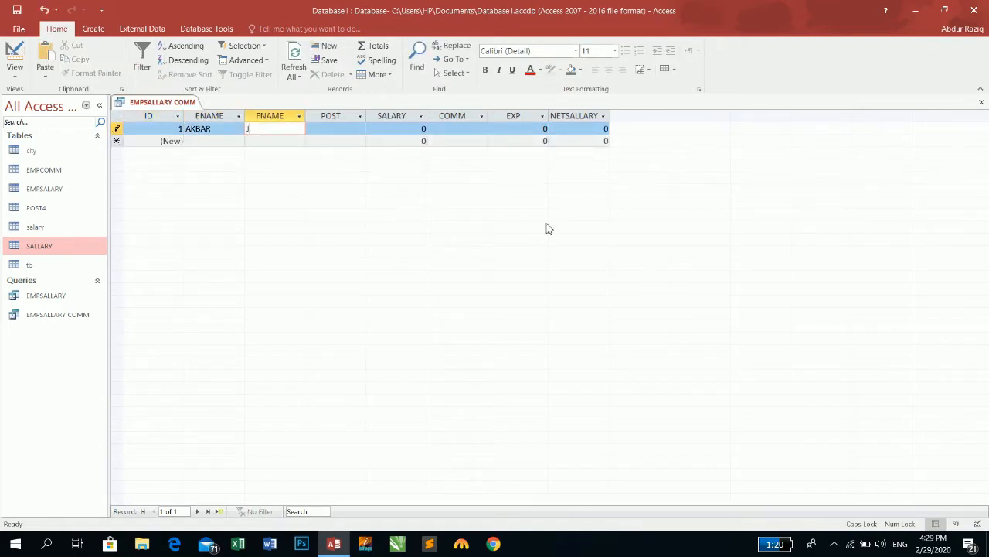
type("AMAL")
key("Tab")
type("DRIVE")
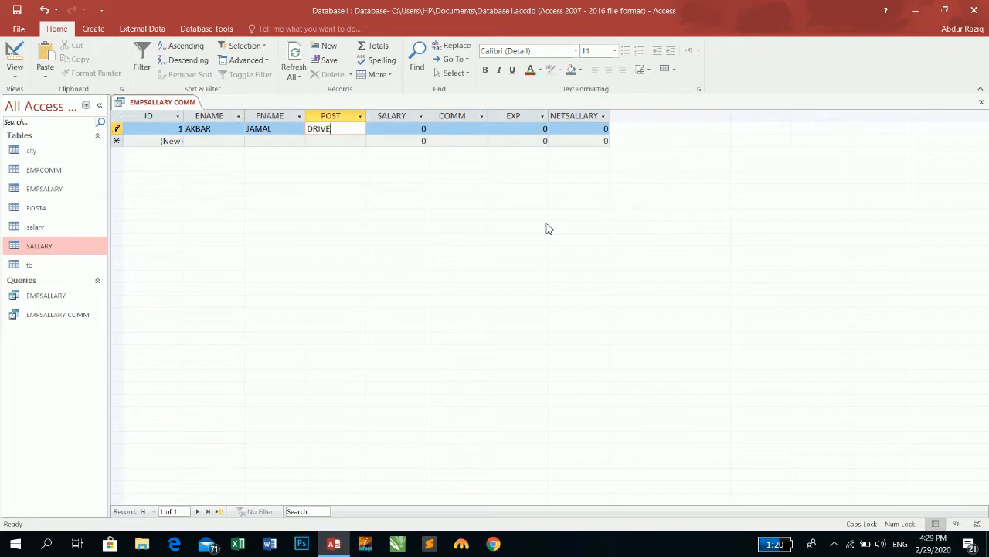
type("R")
key("Tab")
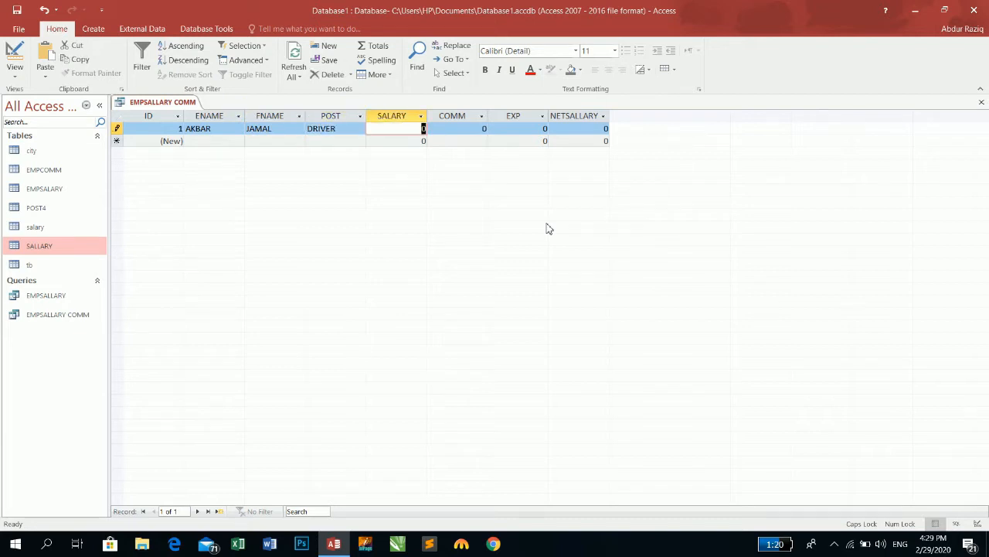
type("9000")
key("Tab")
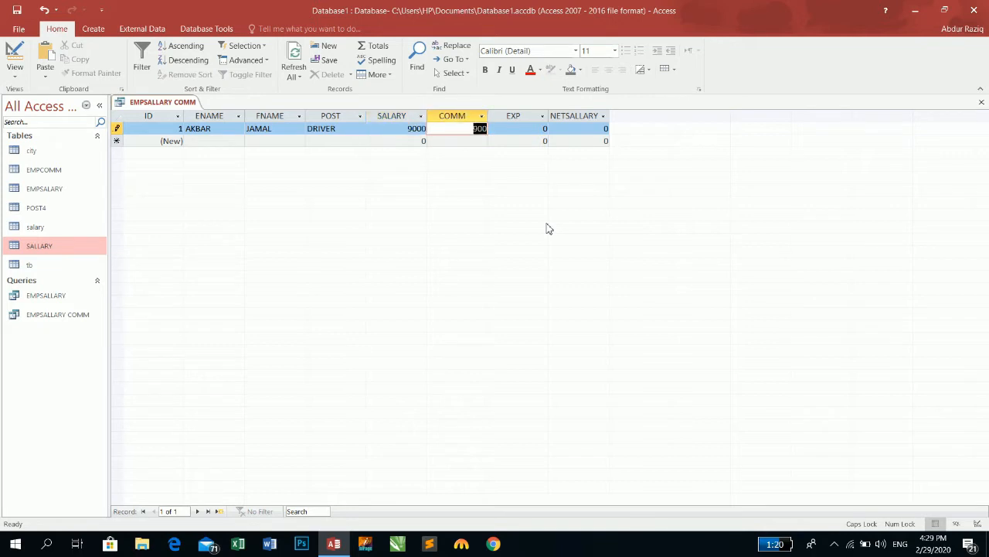
- Set EXP to 100 in the first employee record
key("Tab")
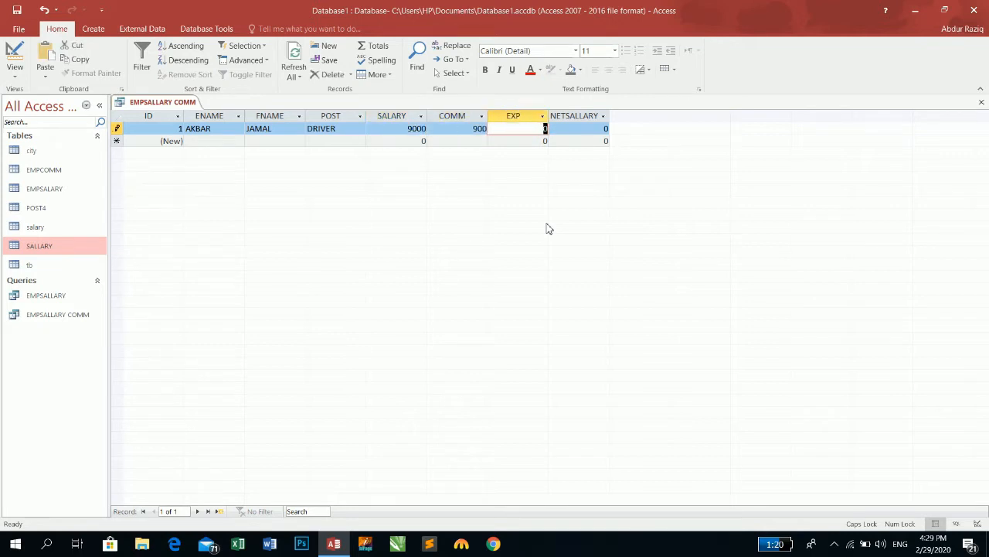
type("100")
key("Tab")
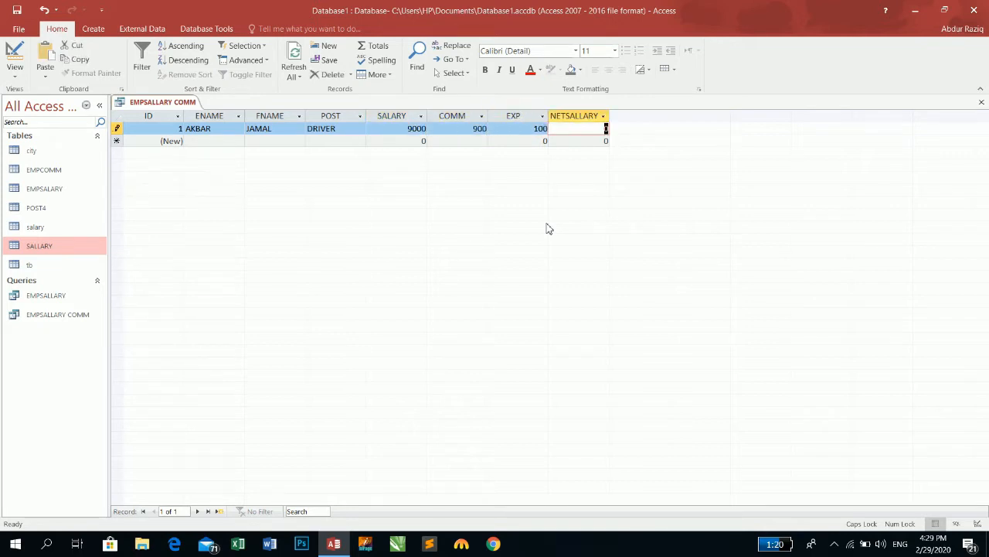
- Make NETSALLARY a calculated column in the query design with the expression SALARY+COMM-EXP, and run the query
left_click(15, 60)
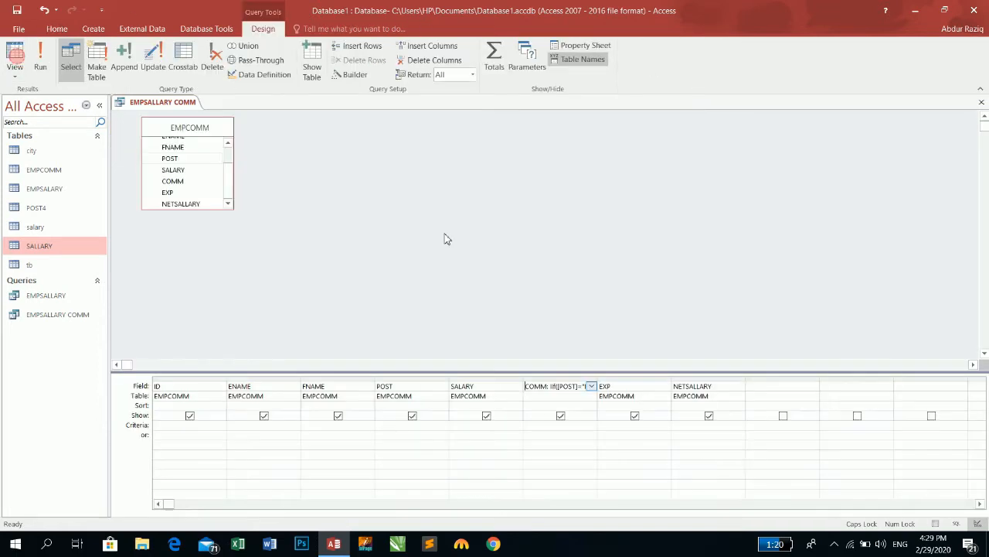
left_click(718, 385)
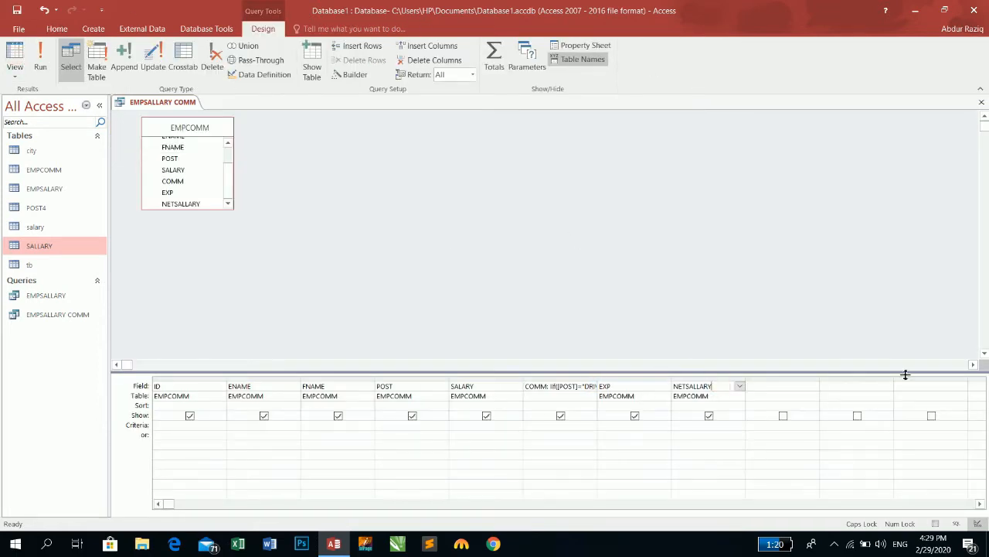
type(":=")
type("SALARY")
type("+COMM")
type("-EXP")
key("Return")
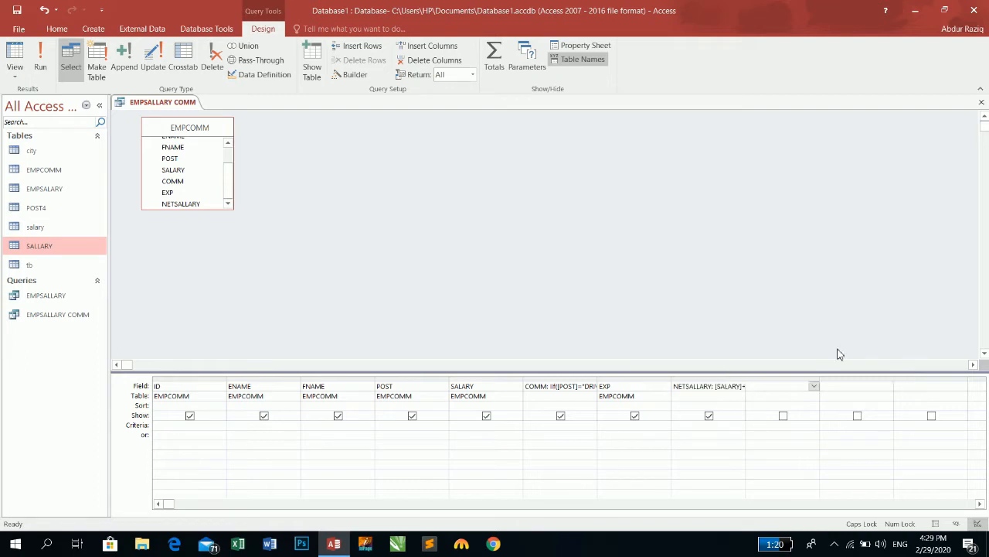
left_click(40, 58)
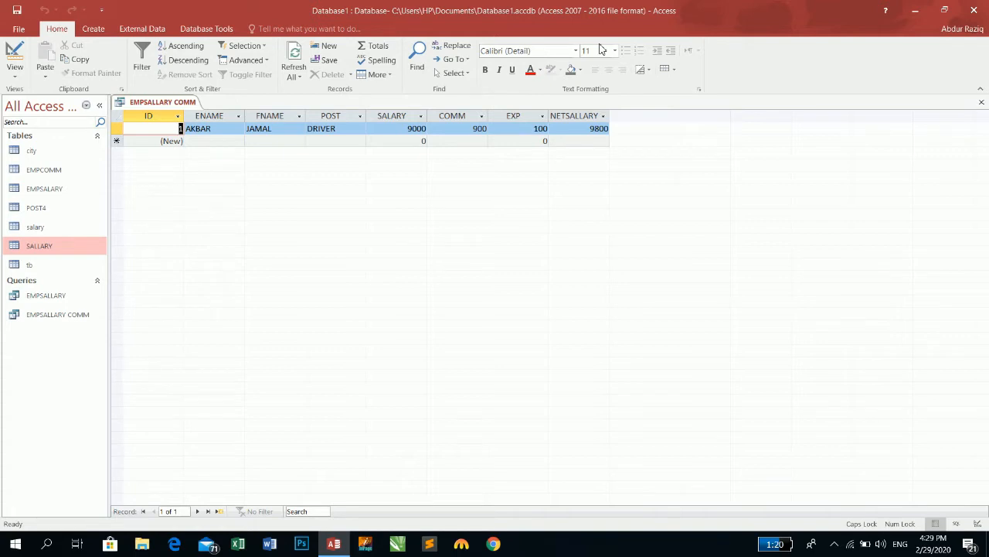
- Start a second record with the employee's name in ENAME, a name in FNAME and DOCTOR as POST
key("Tab")
key("Tab")
key("Tab")
key("Tab")
key("Tab")
key("Tab")
key("Tab")
key("Tab")
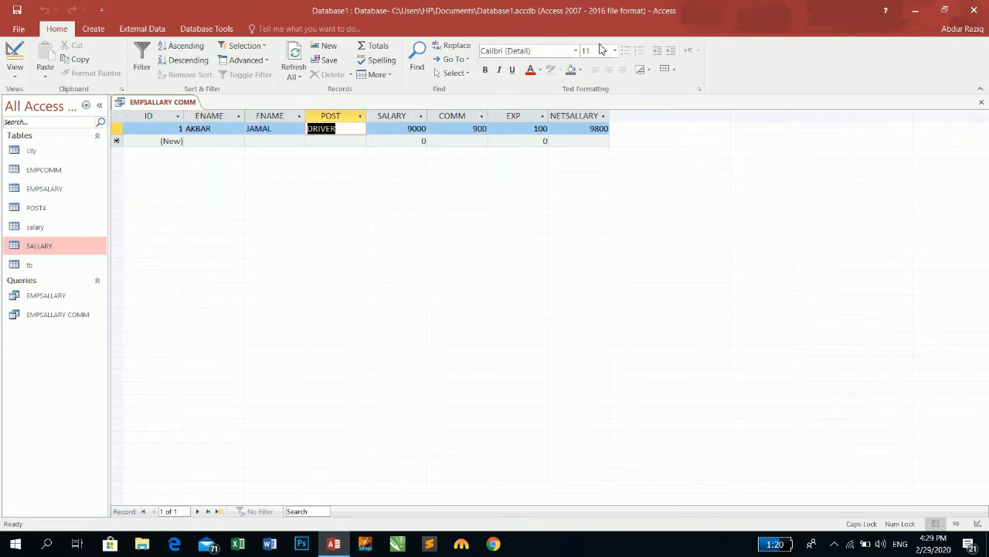
key("Tab")
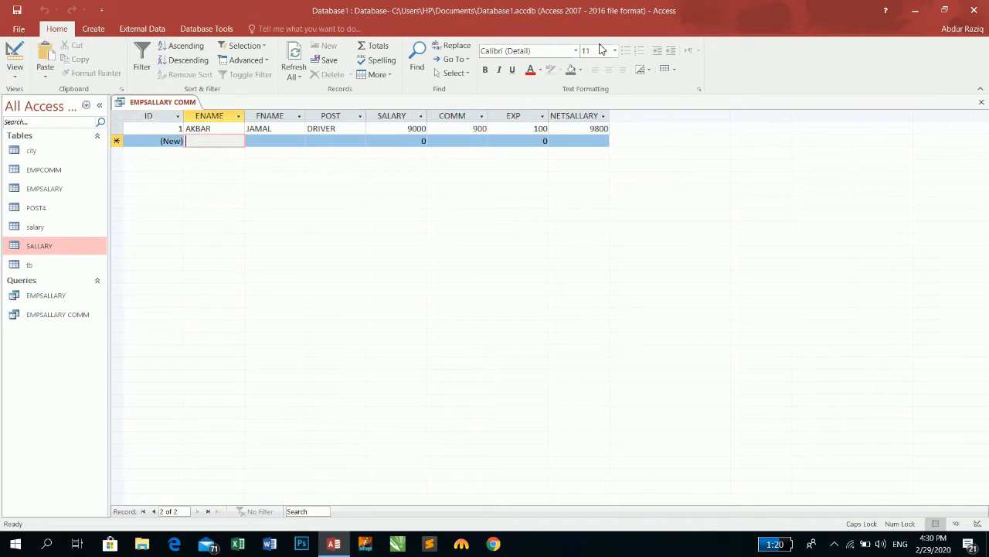
type("AHMED")
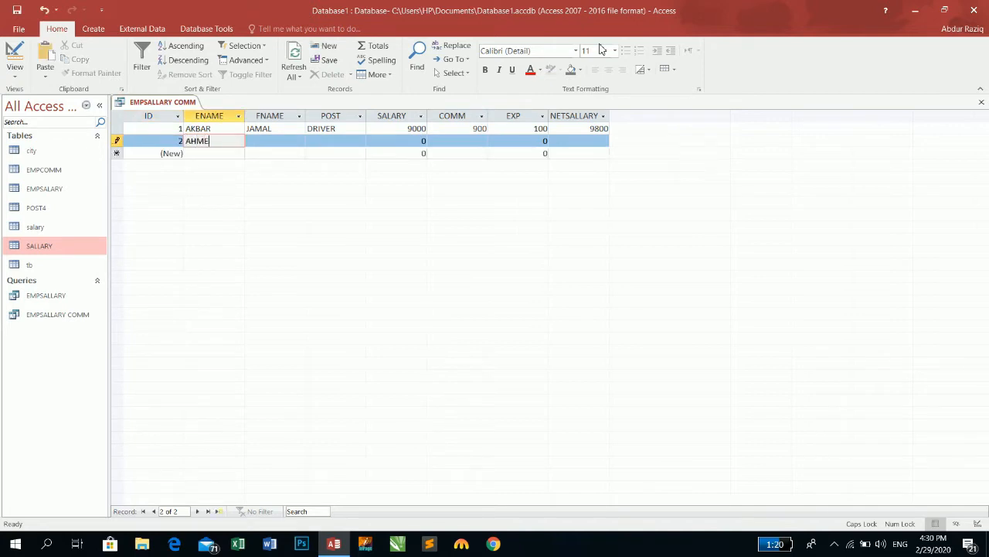
key("Tab")
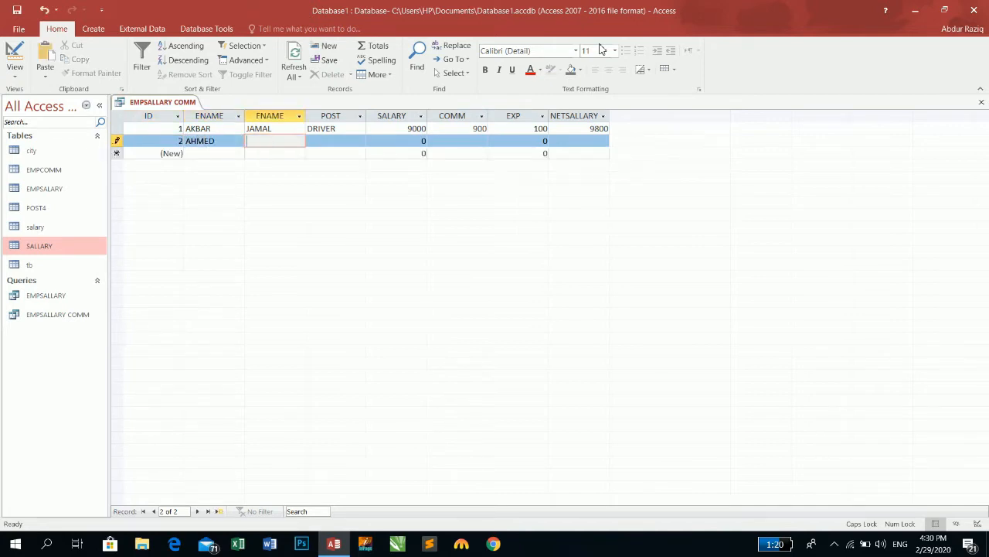
type("KAMAL")
key("Tab")
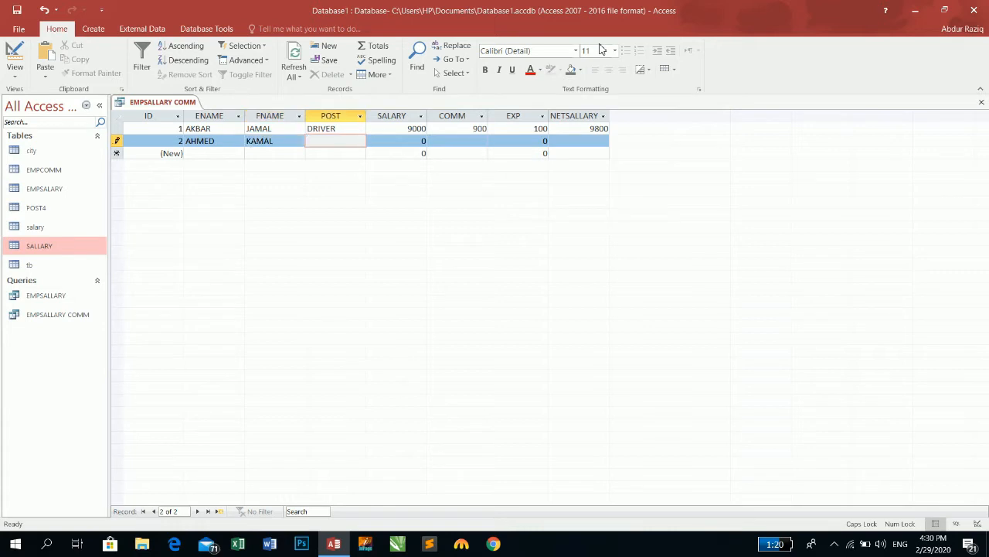
type("DOCTOR")
key("Tab")
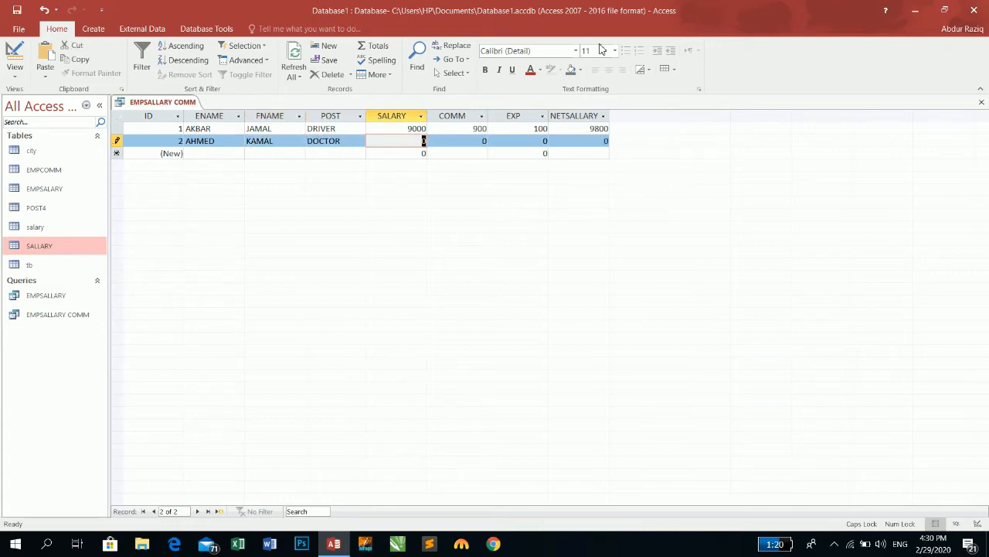
- Complete the doctor's record with a SALARY of 50000 and an EXP of 5000
type("50000")
key("Tab")
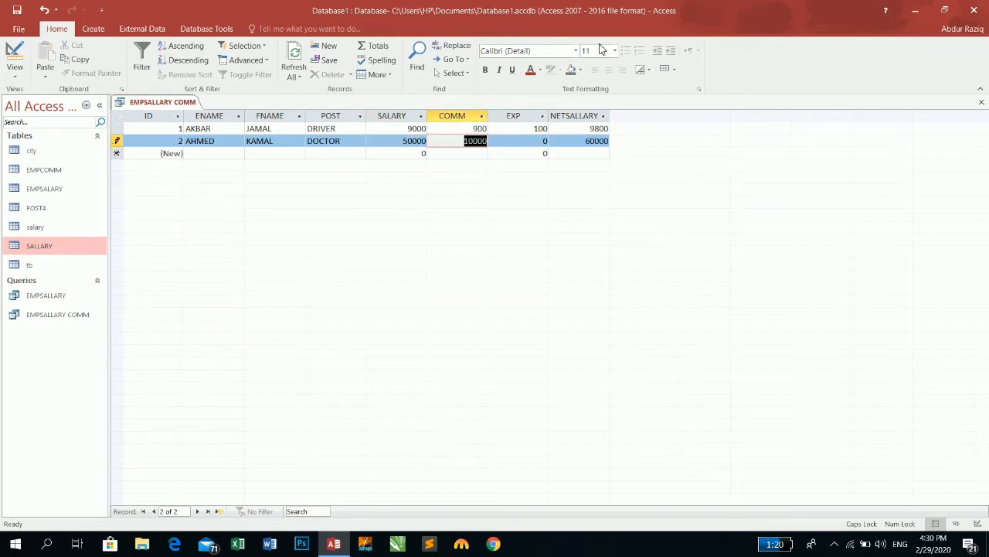
key("Tab")
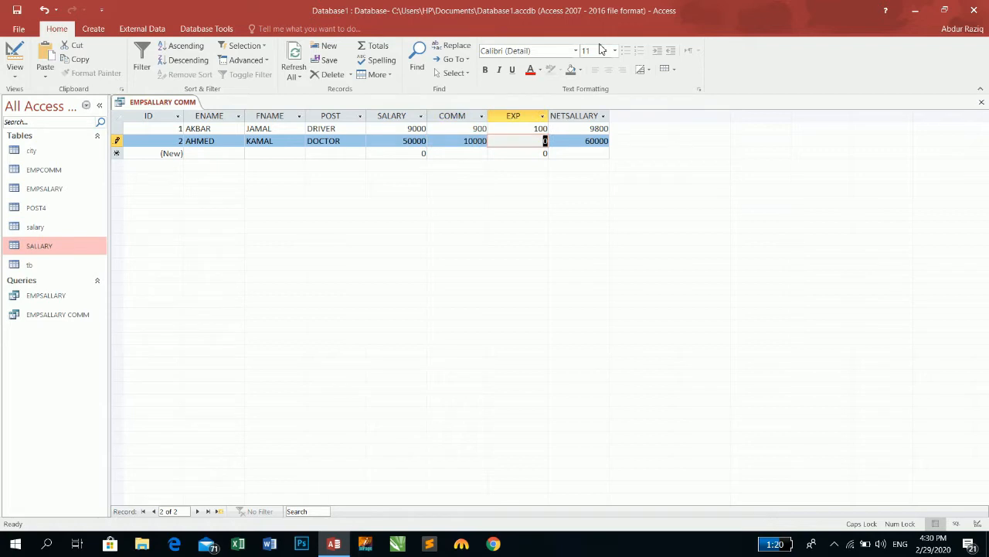
type("5000")
key("Tab")
key("Tab")
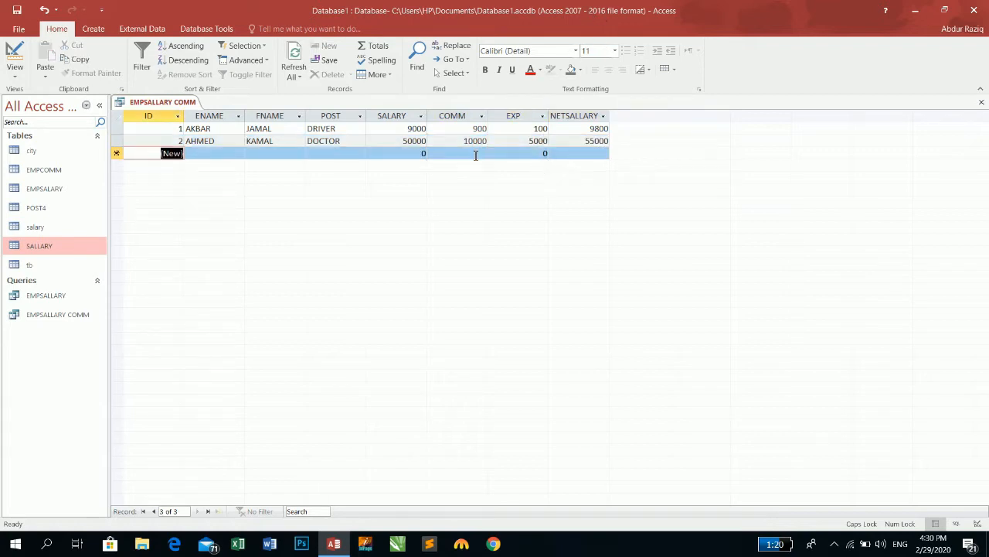
- Add a Total row to the query results and set it to Sum for the SALARY column
left_click(410, 153)
left_click(502, 153)
left_click(592, 153)
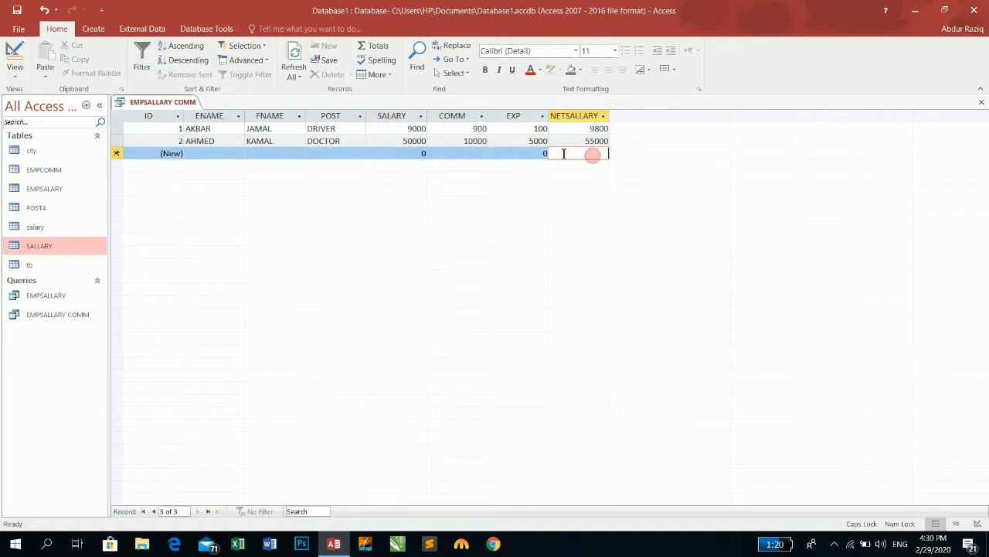
left_click(379, 46)
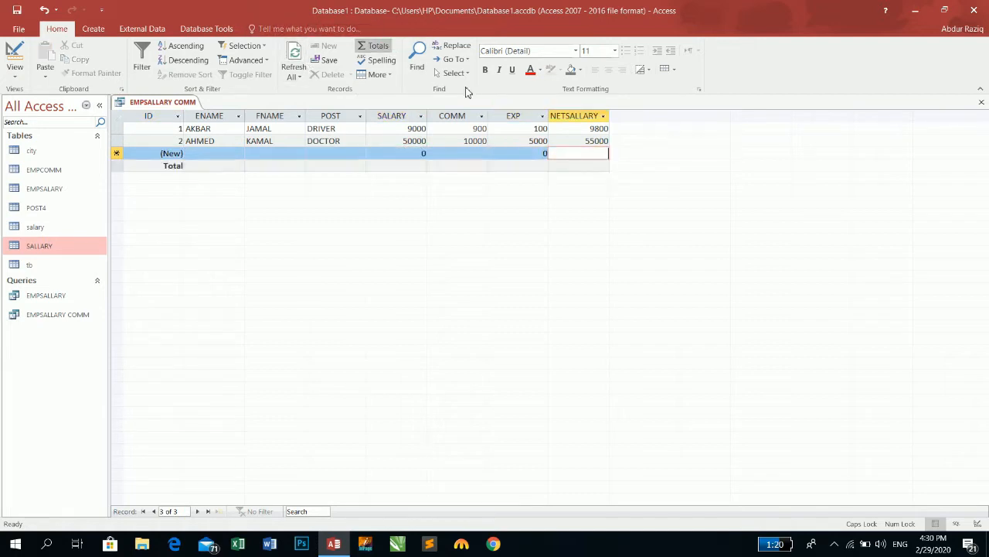
left_click(397, 166)
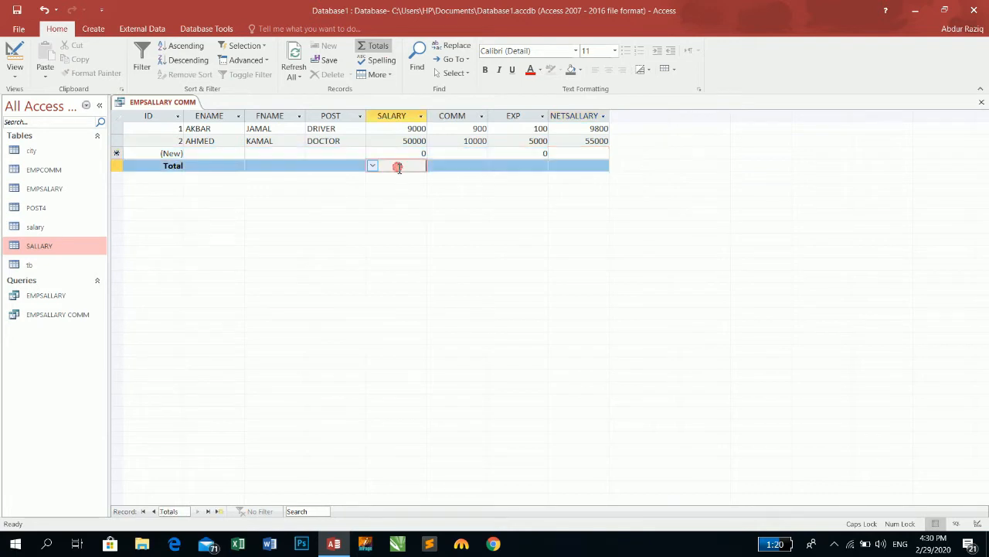
left_click(372, 166)
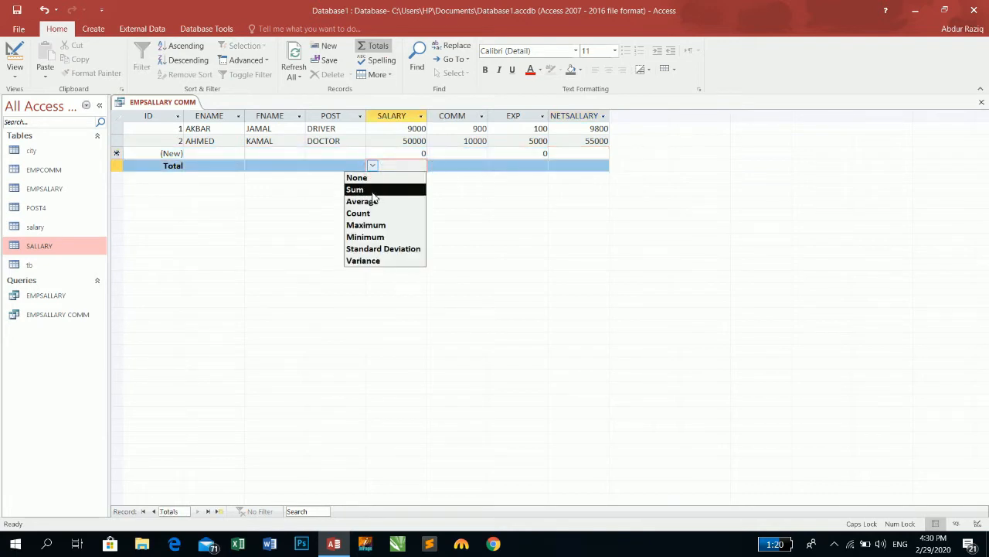
left_click(377, 191)
- Set the Total row to Sum for the COMM, EXP and NETSALLARY columns
left_click(469, 167)
left_click(434, 166)
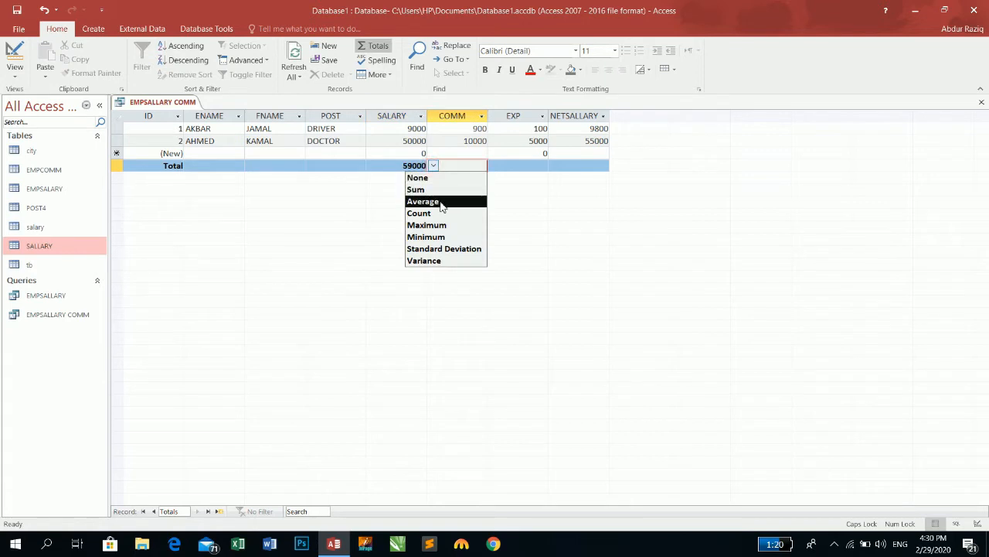
left_click(437, 191)
left_click(521, 166)
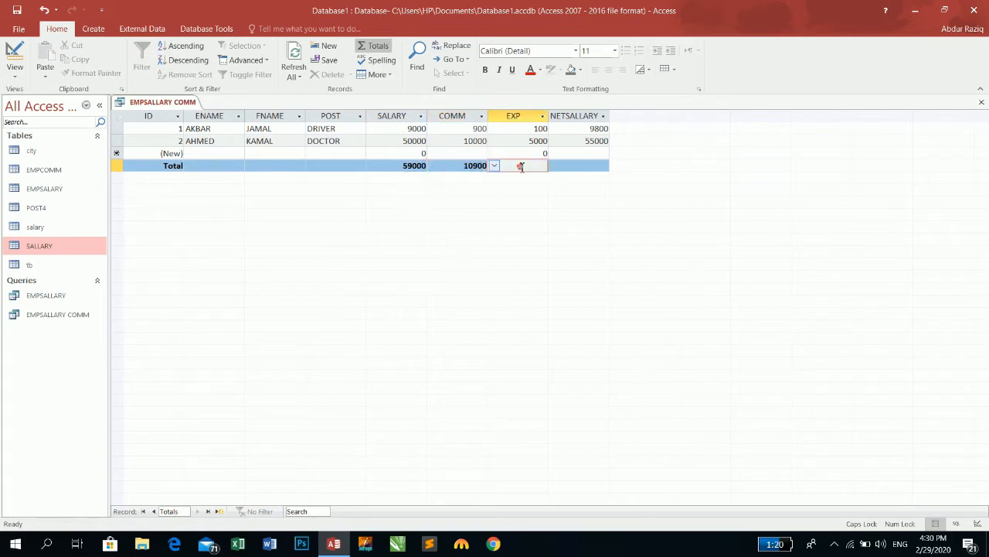
left_click(493, 165)
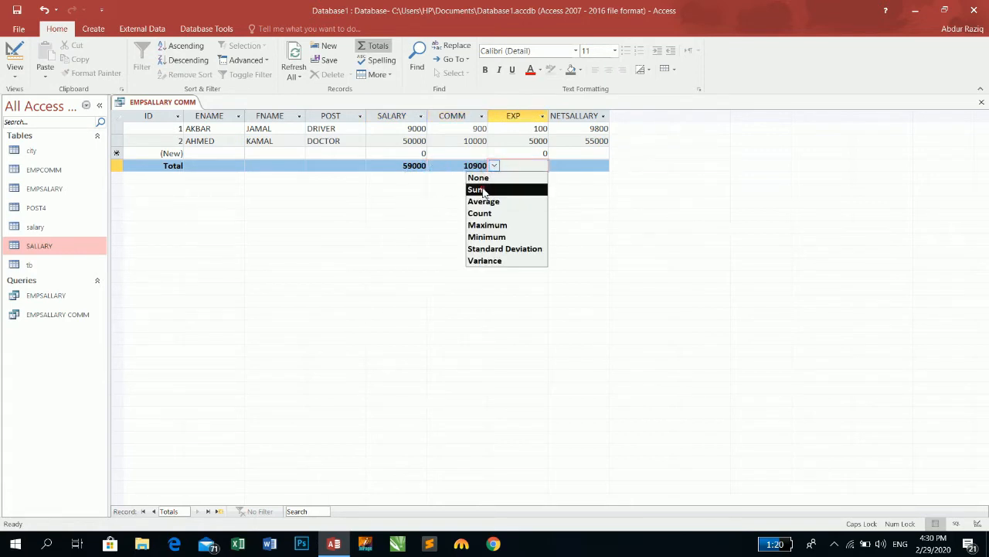
left_click(477, 189)
left_click(592, 165)
left_click(554, 165)
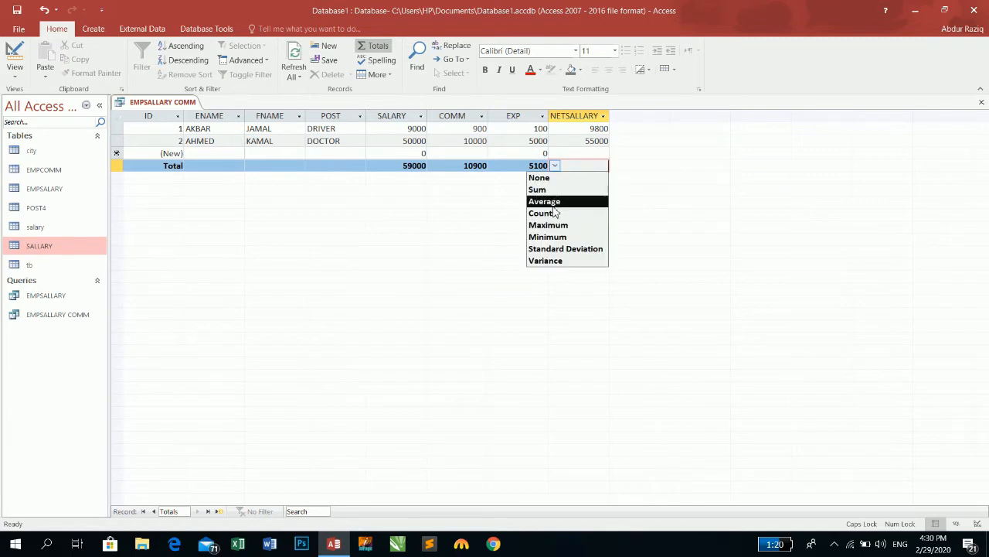
left_click(566, 189)
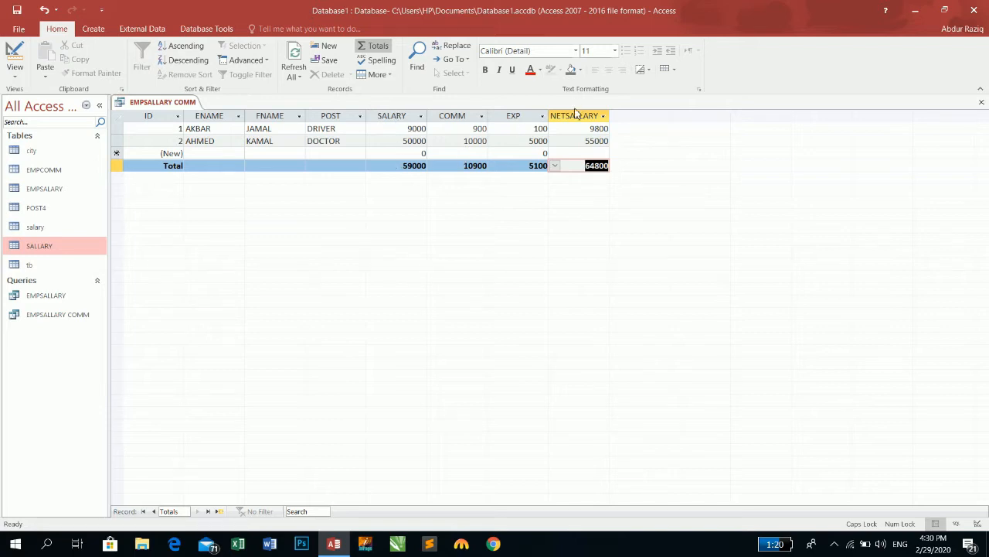
left_click(585, 165)
- Start a third record with the employee's name in ENAME, a name in FNAME and ENGINEER as POST
left_click(236, 153)
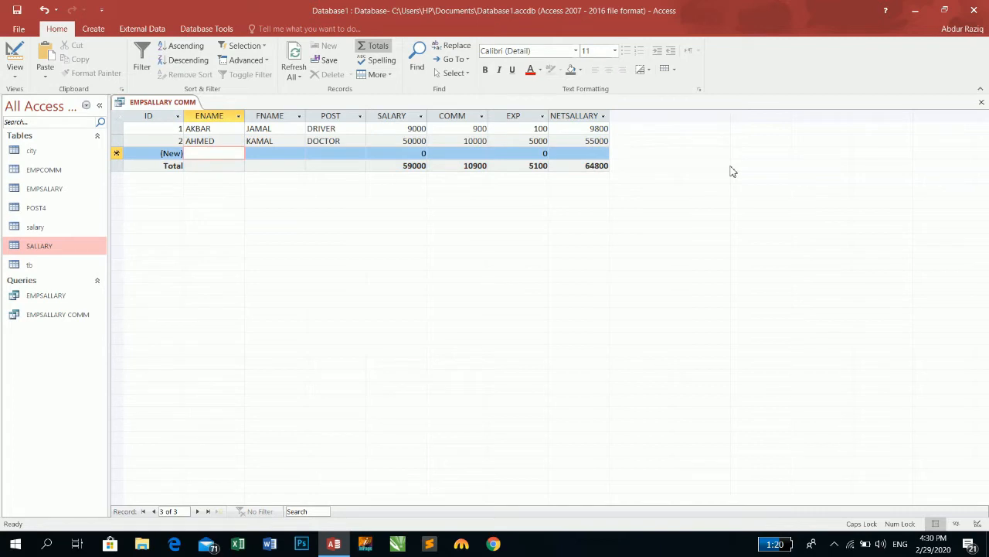
type("RAUF")
key("Tab")
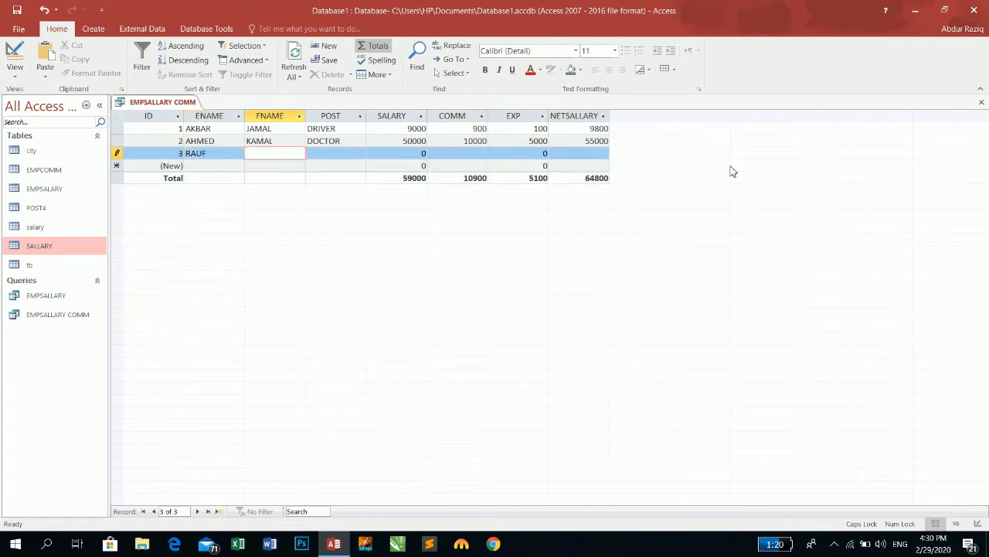
type("KAMAL")
key("Tab")
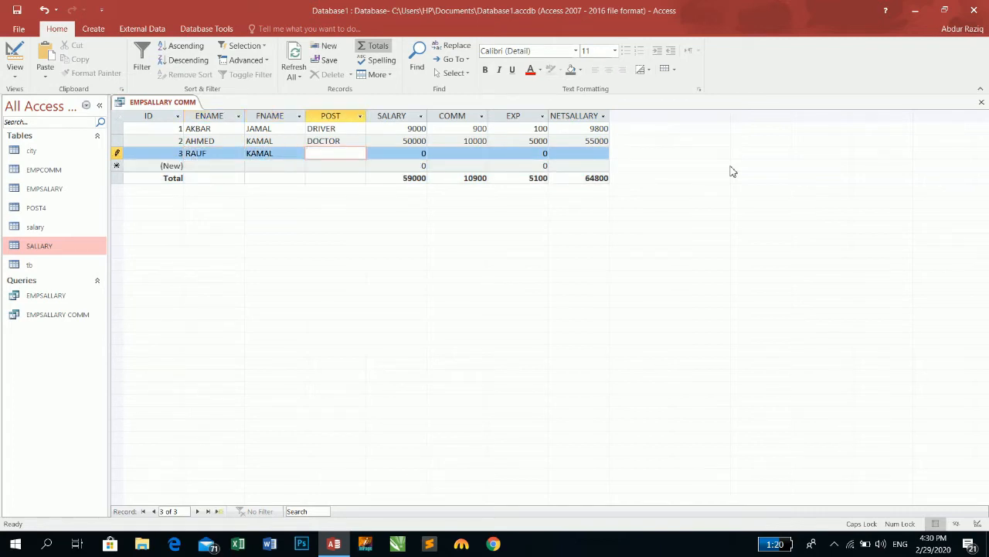
type("ENGINEER")
key("Tab")
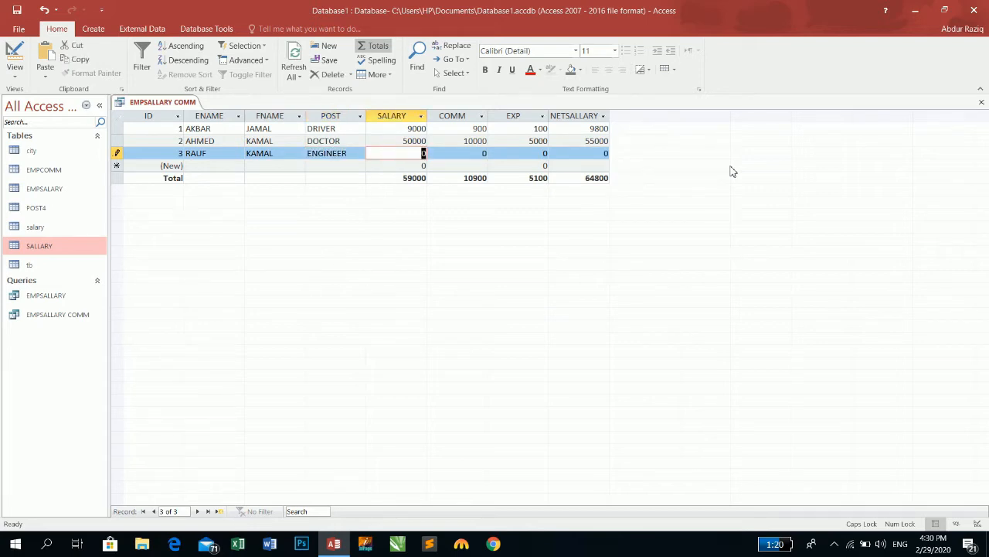
- Complete the engineer's record with a SALARY of 9000 and an EXP of 300
type("9000")
key("Tab")
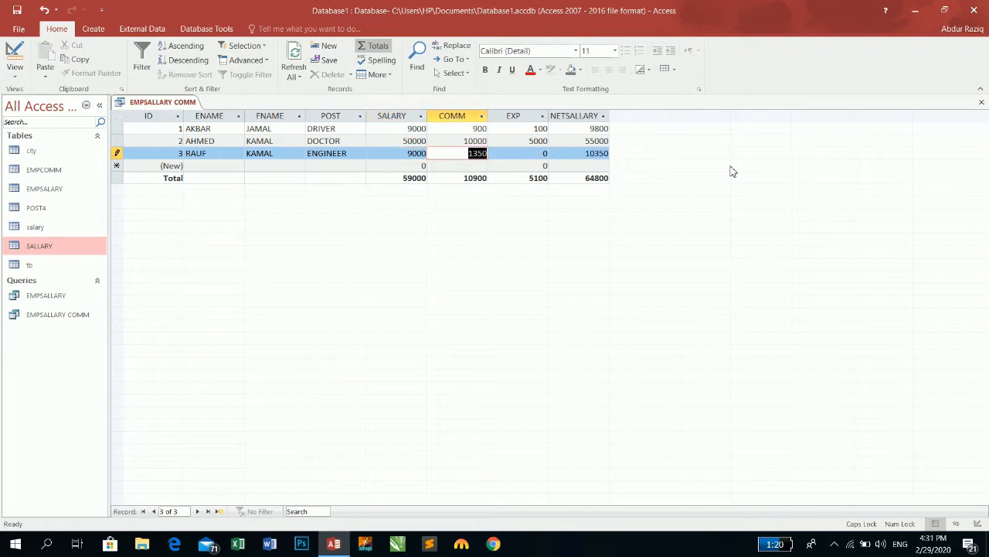
key("Tab")
type("300")
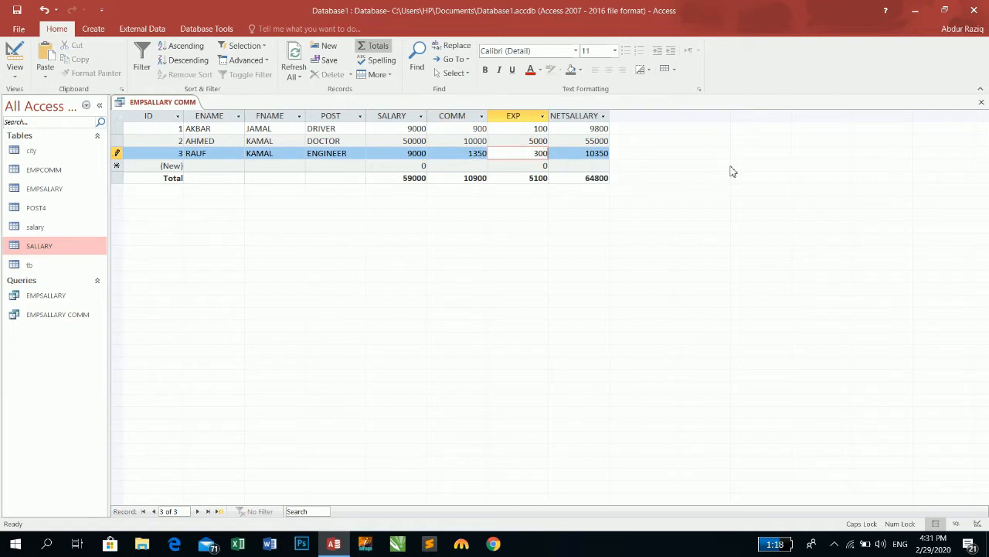
key("Tab")
key("Tab")
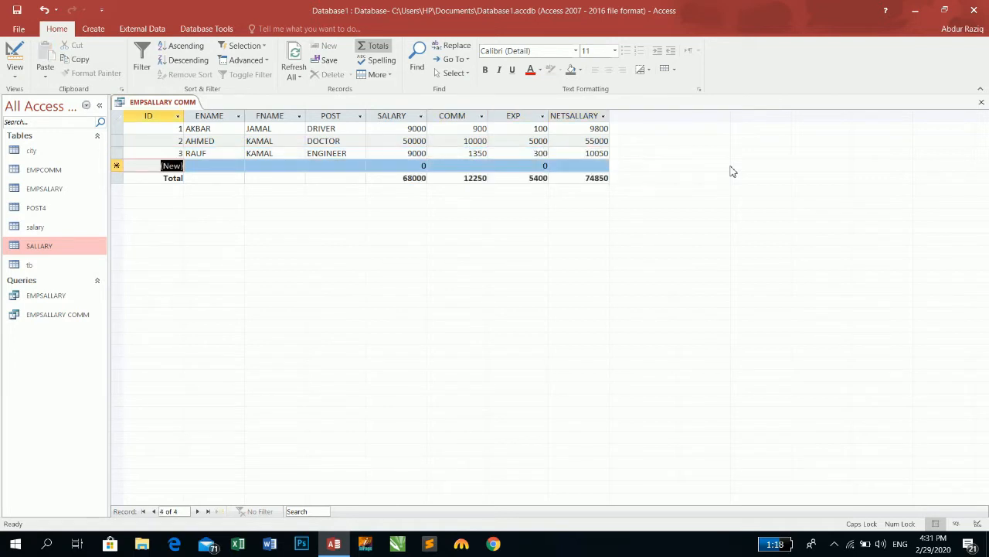
key("Tab")
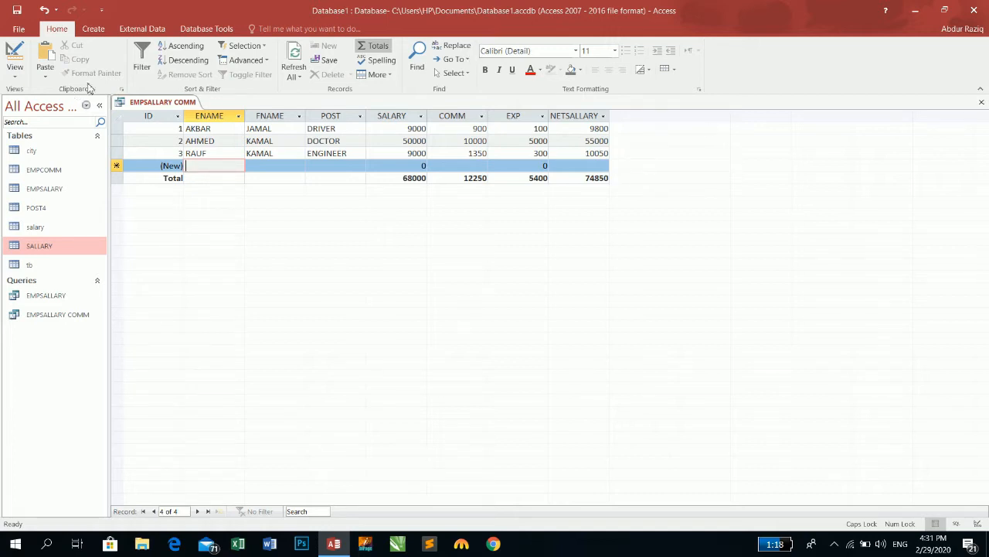
- Return to the query design and show the NETSALLARY column's expression in the Zoom editor
left_click(14, 61)
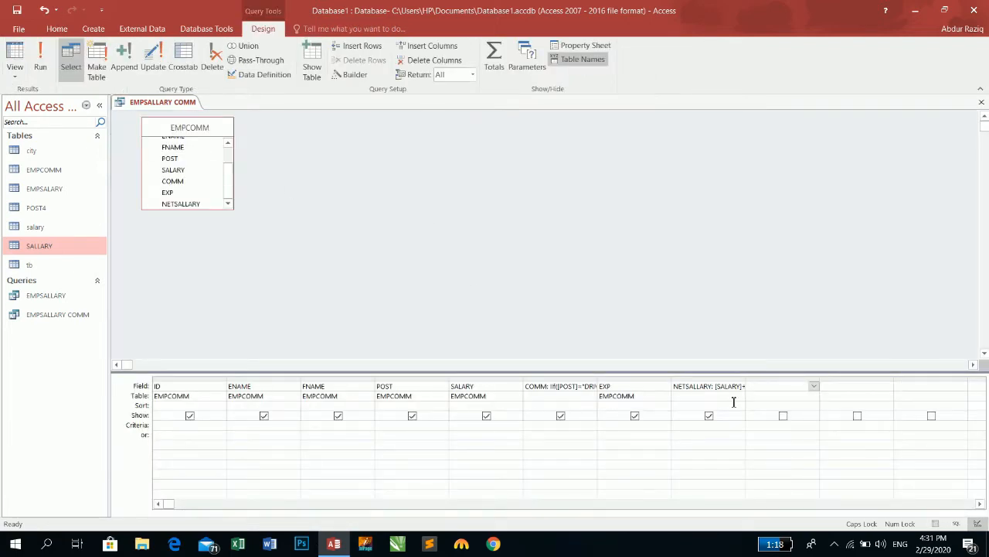
right_click(709, 386)
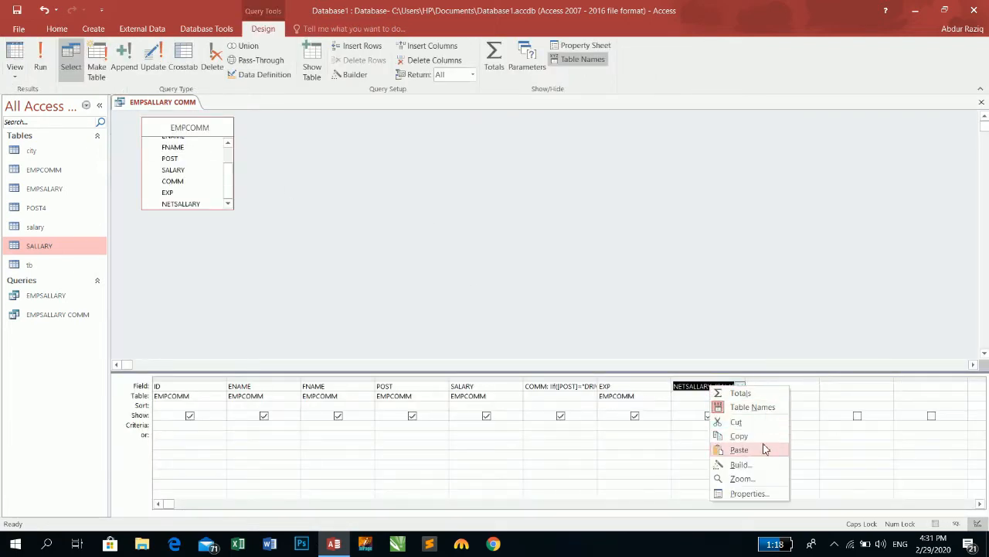
left_click(750, 478)
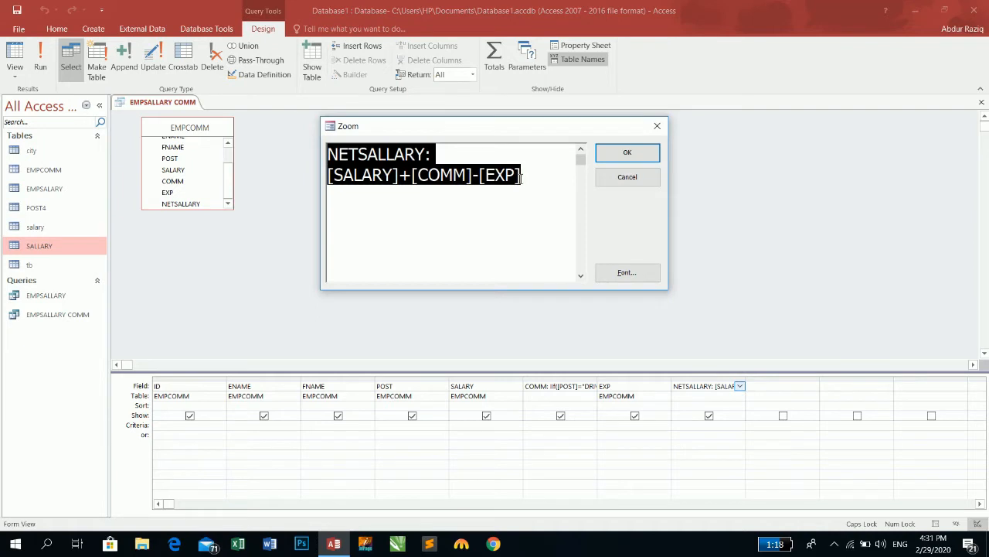
- Open the COMM column's expression in the Zoom editor and replace the driver's fixed rate with the parameter [ENTER PER]
left_click(522, 178)
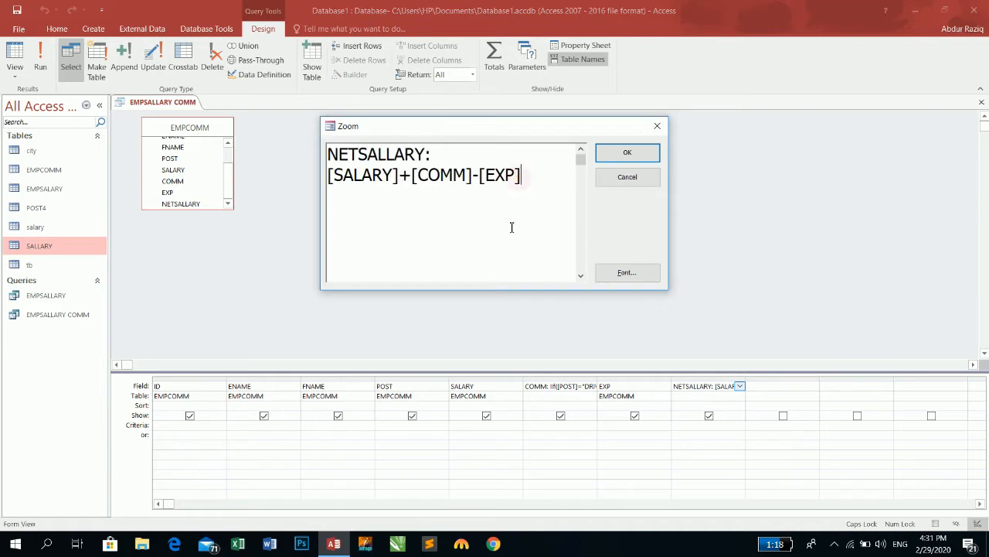
left_click(627, 176)
right_click(577, 384)
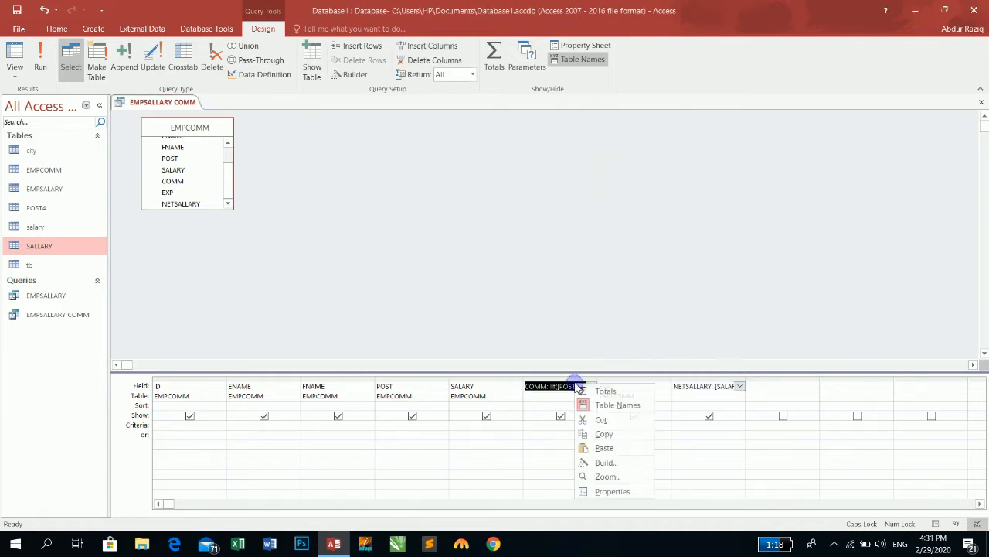
left_click(607, 477)
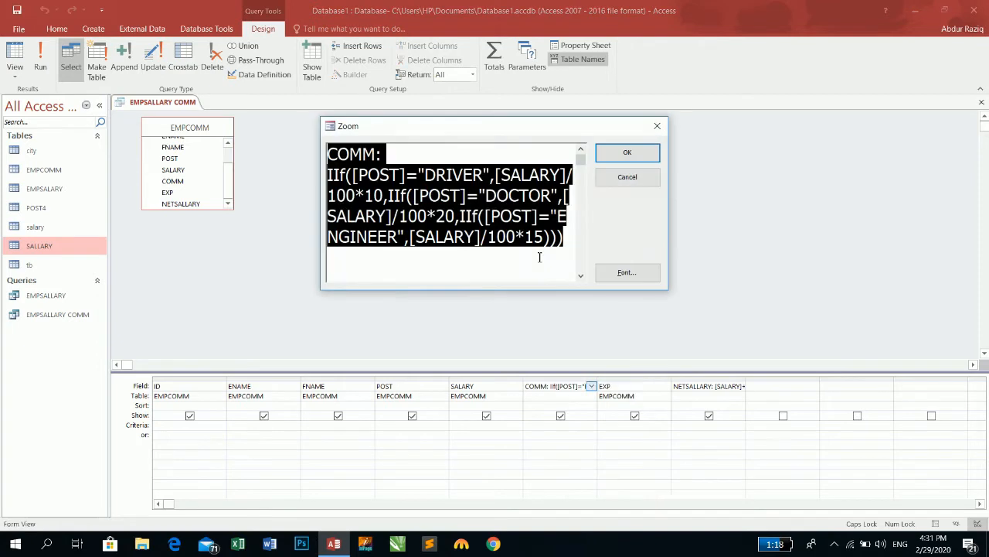
left_click(463, 176)
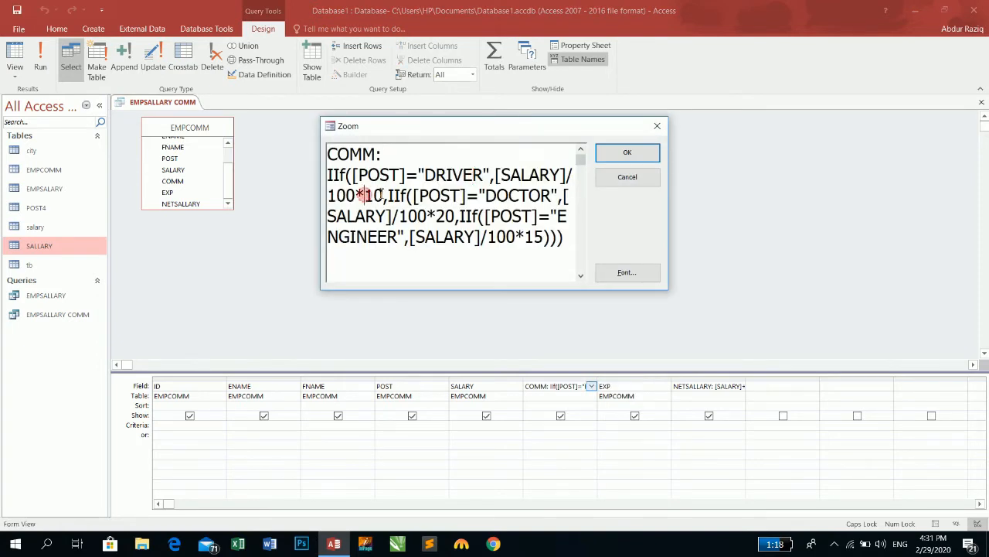
left_click_drag(384, 196, 365, 195)
type("[ENTER ")
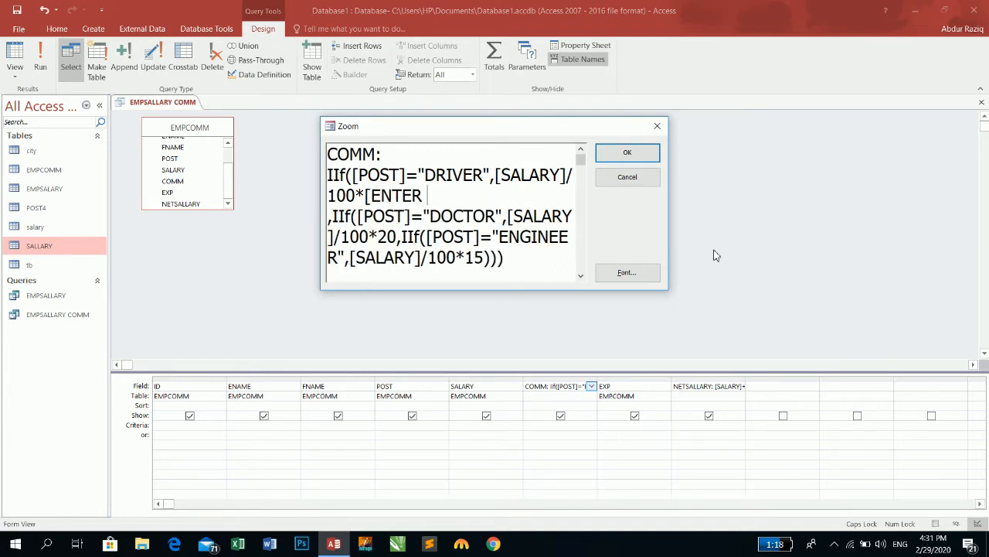
type("PER]")
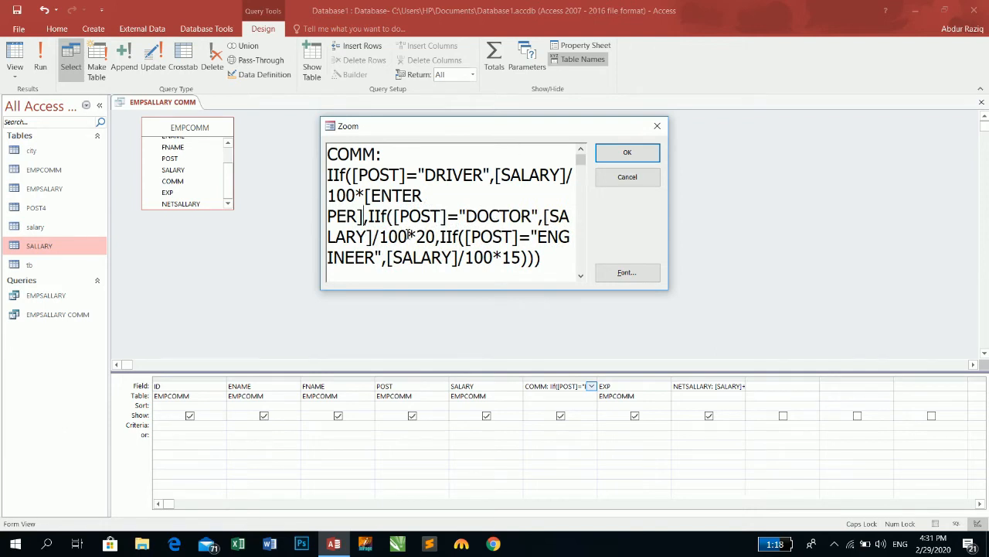
- Replace the doctor's fixed rate with the parameter [ENTER PER FOR DOC] and extend the driver's parameter to [ENTER PER FOR DRIVER]
double_click(433, 237)
type("[PER")
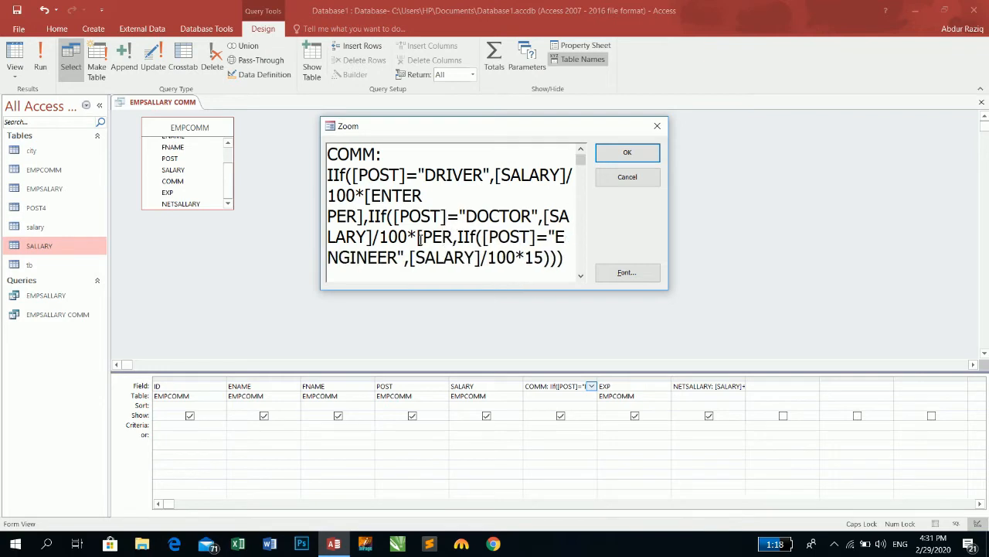
key("BackSpace")
key("BackSpace")
key("BackSpace")
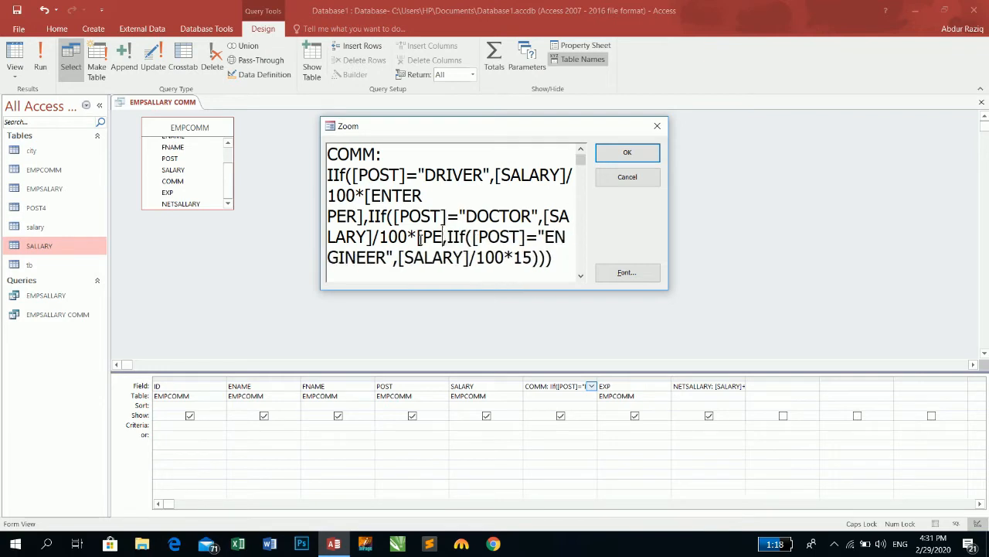
type("ENTER PER FOR")
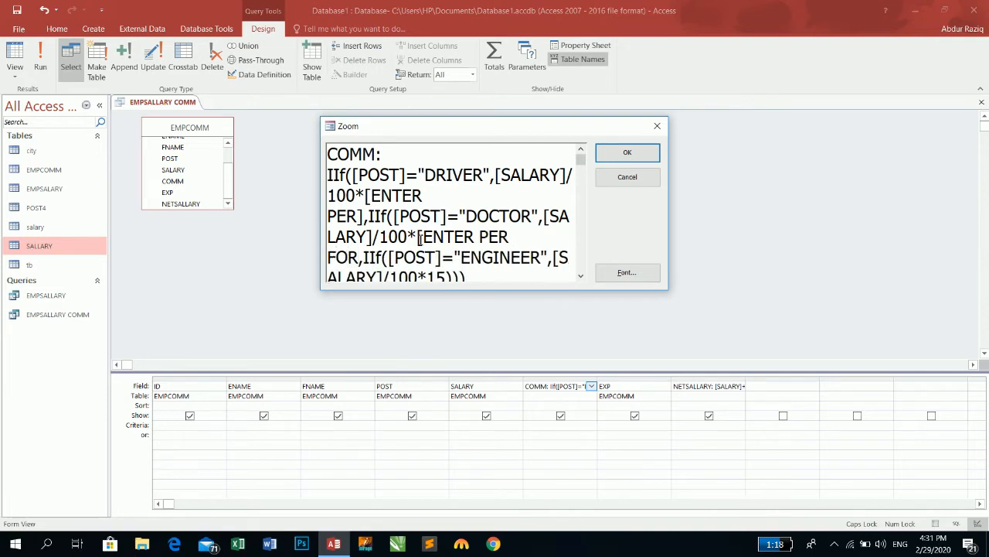
type(" DOC")
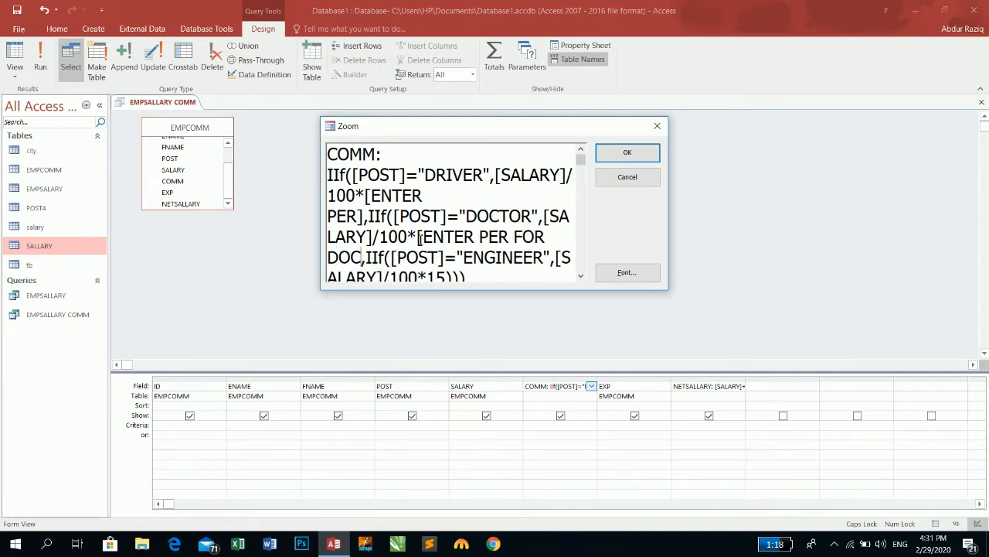
type("]")
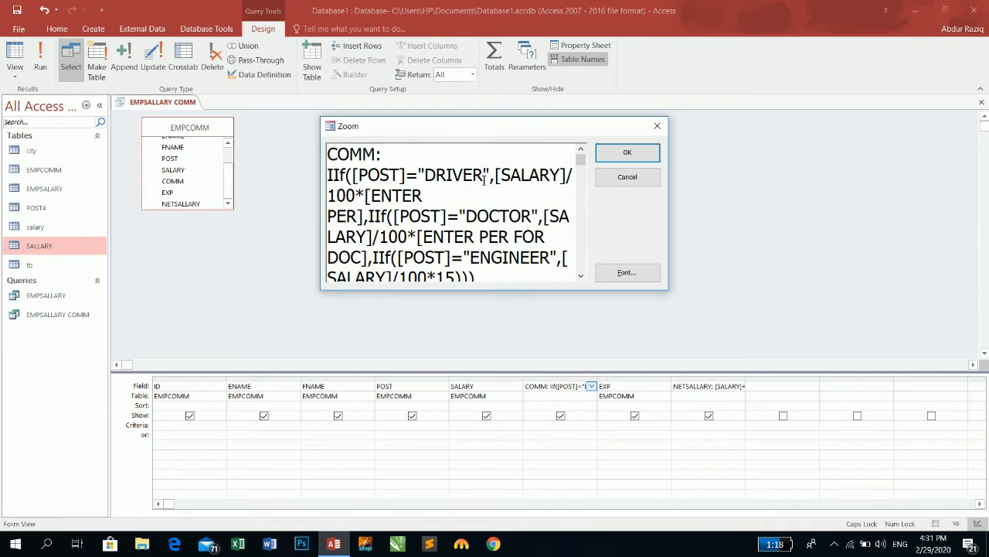
left_click(357, 216)
type("FOR DRIVER")
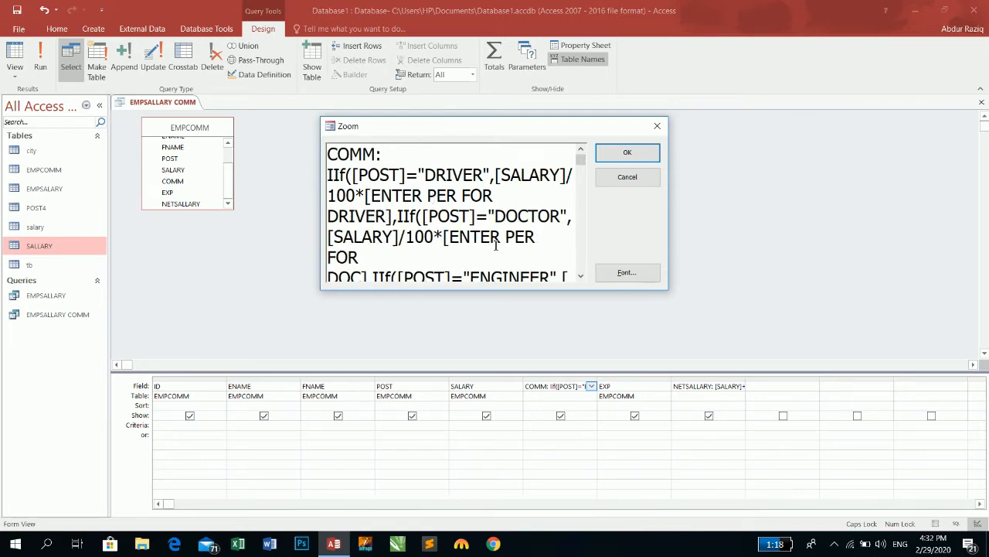
- Replace the engineer's fixed rate in the COMM expression with the parameter [ENTER PER FOR ENG] and accept the expression
left_click(580, 275)
left_click(581, 275)
left_click(581, 275)
left_click(580, 275)
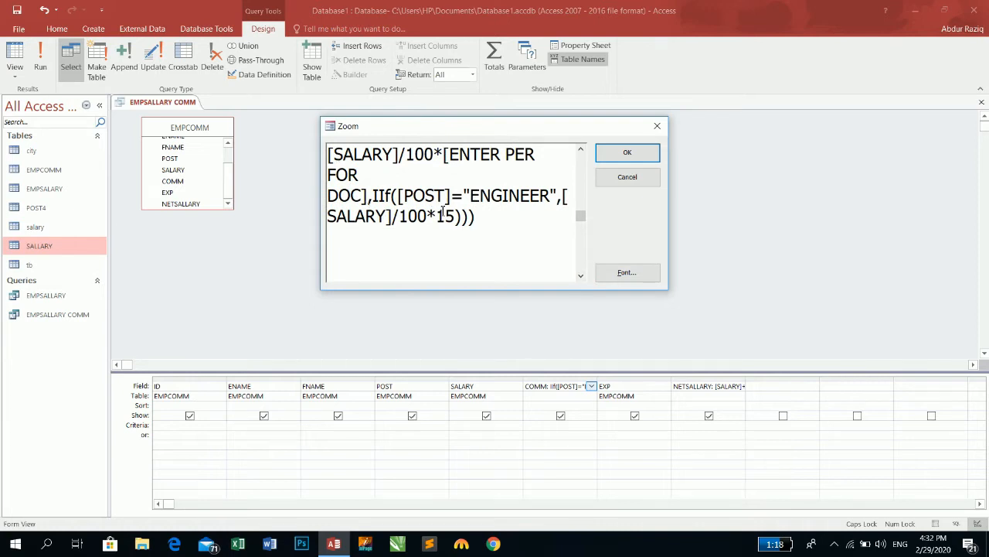
left_click_drag(456, 216, 437, 216)
type("[ENTER ")
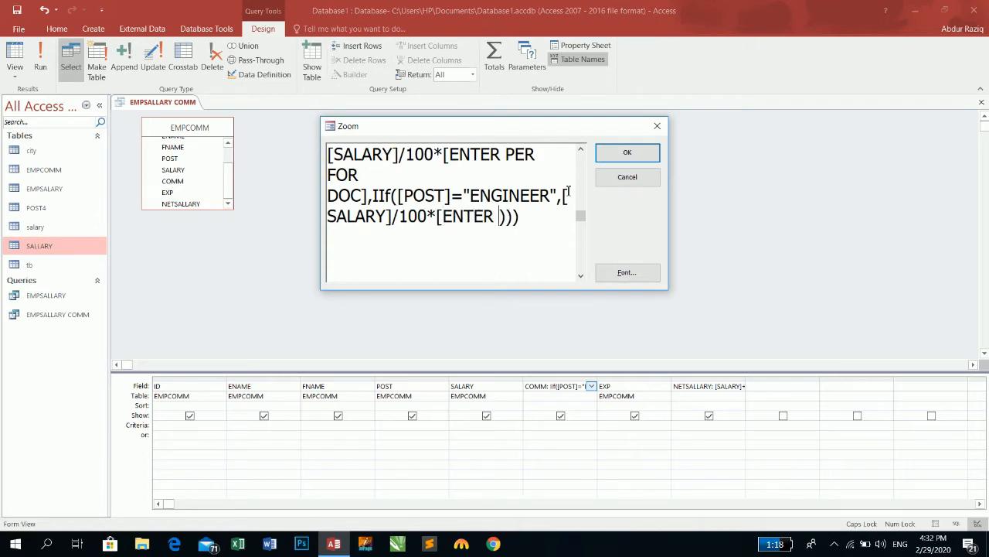
type("PER FOR ")
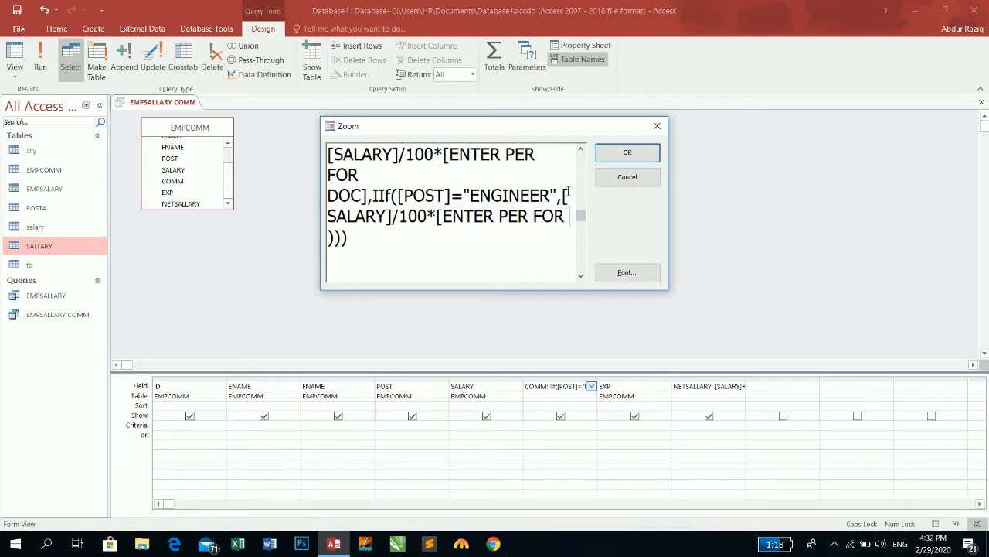
type("ENG")
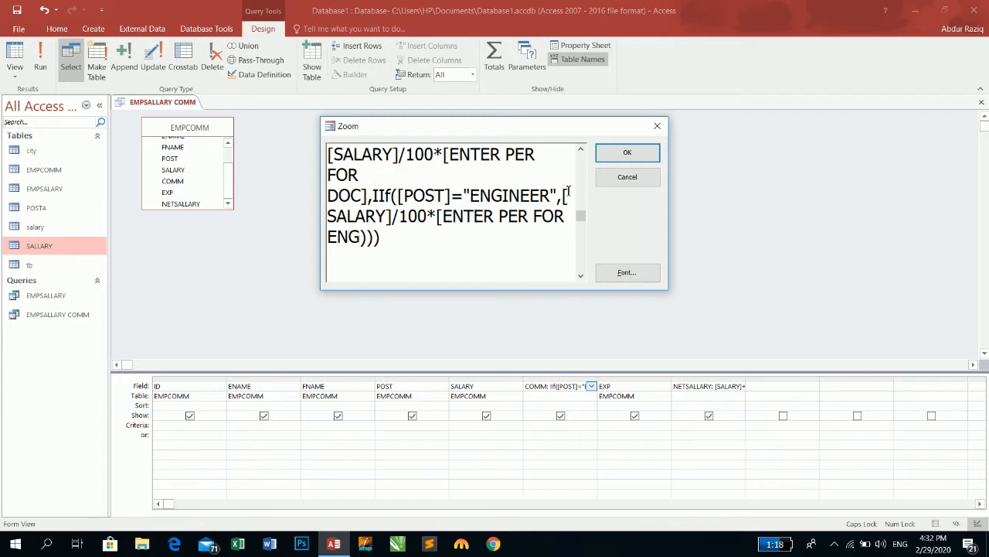
type("]")
left_click(630, 151)
- Run the query with 5 as the driver's percentage plus doctor and engineer percentages, and close it with its design changes saved
left_click(18, 61)
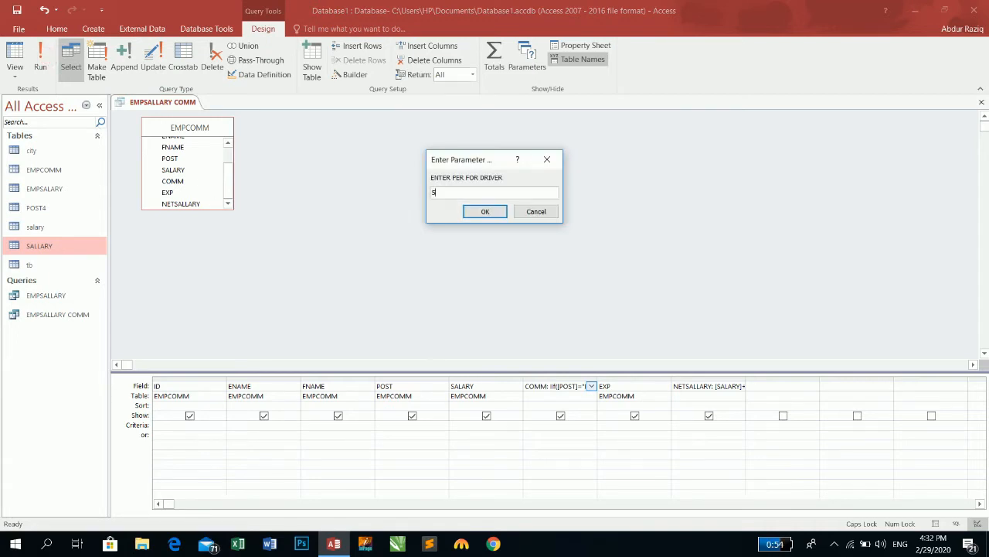
key("Return")
key("Return")
type("9")
key("Return")
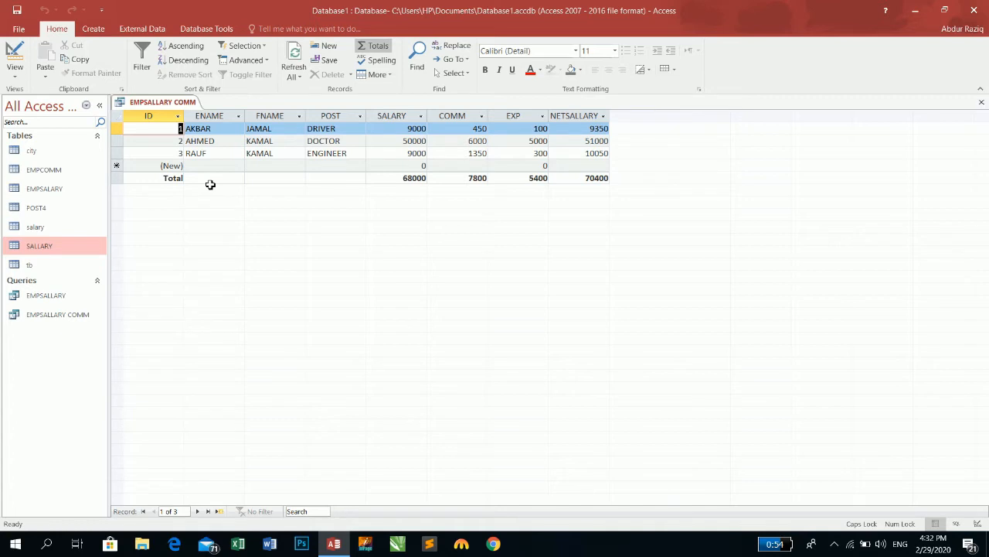
left_click(981, 102)
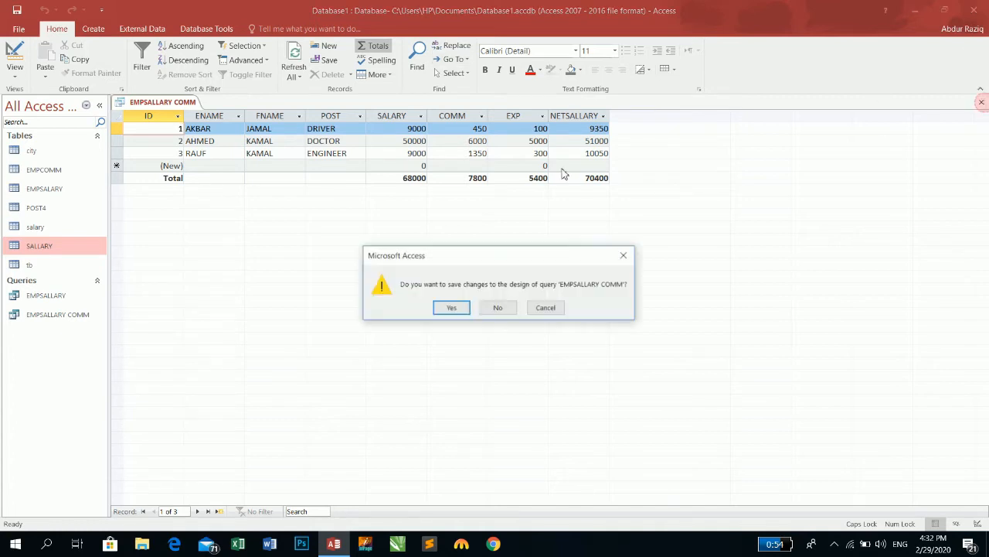
left_click(447, 307)
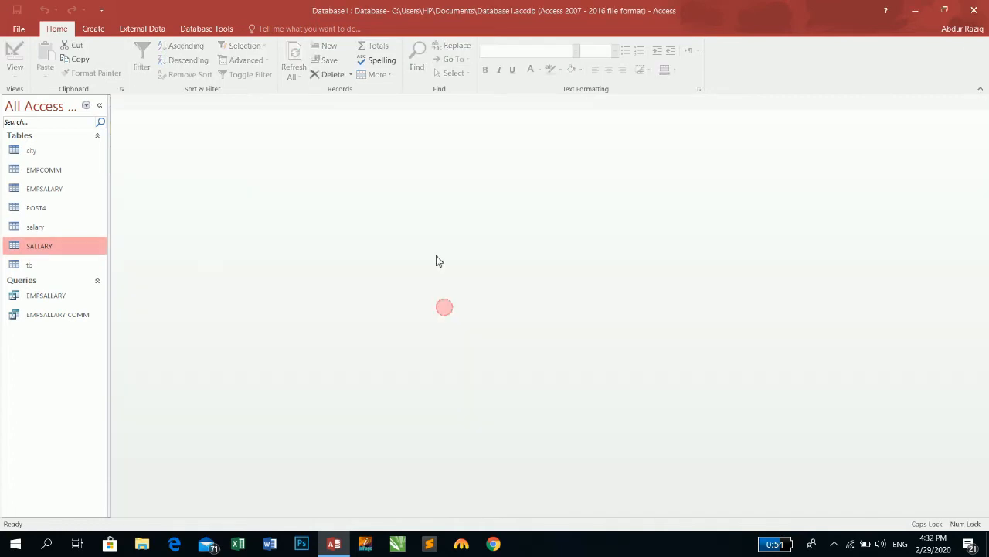
- Run the saved EMPSALLARY COMM query and supply percentages for the driver, doctor and engineer
double_click(59, 250)
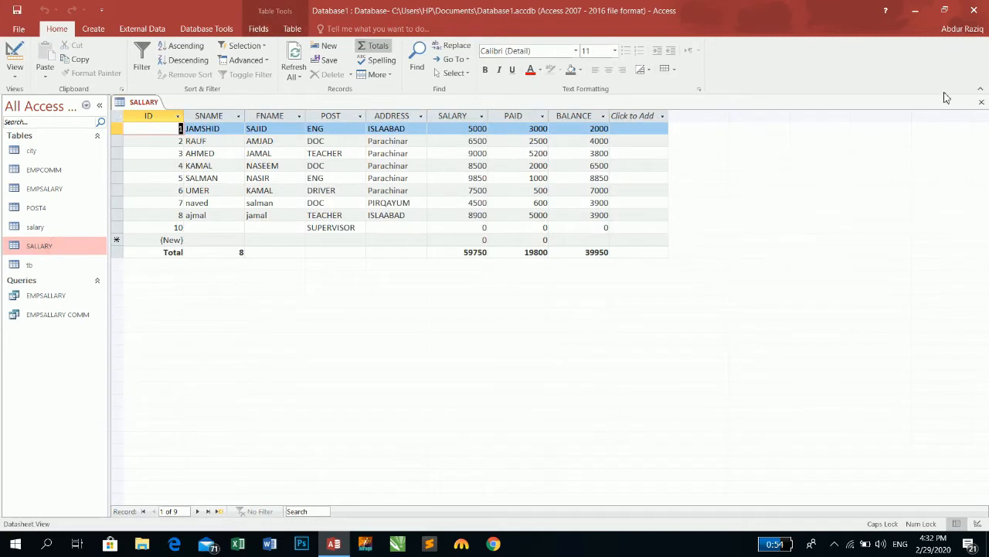
left_click(981, 102)
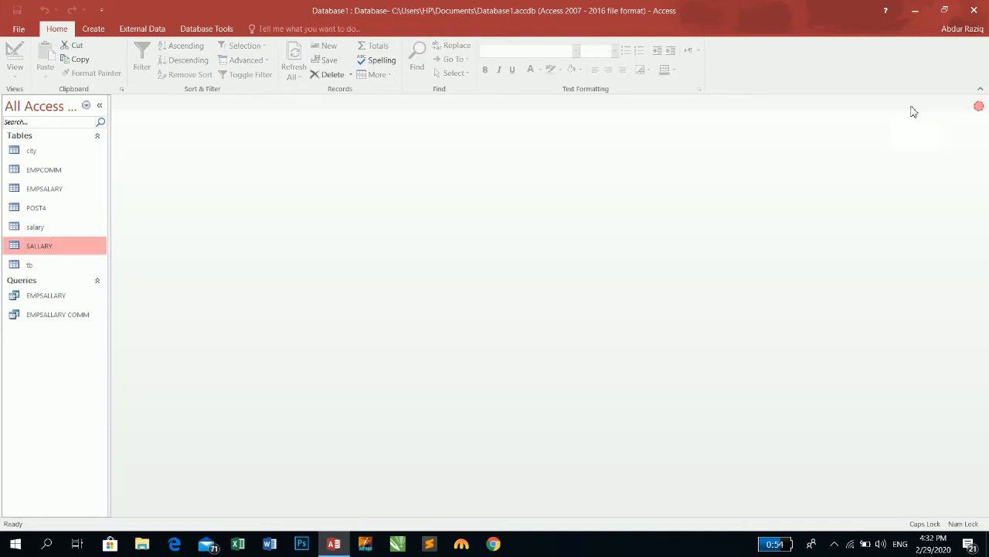
double_click(50, 318)
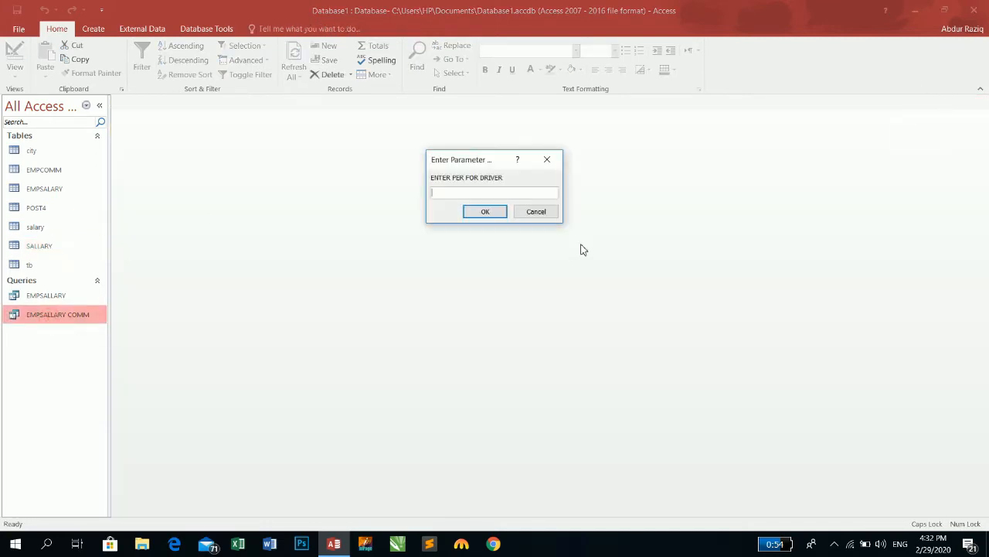
type("D1")
key("Return")
type("D2")
key("Return")
type("D3")
key("Return")
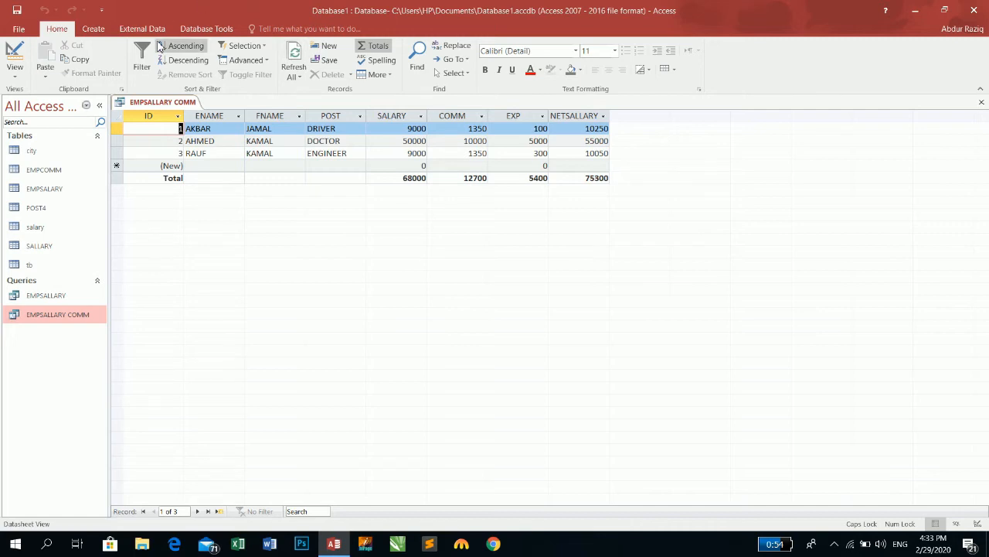
- Show the query's design, widen the NETSALLARY column in the grid and close the query
left_click(14, 54)
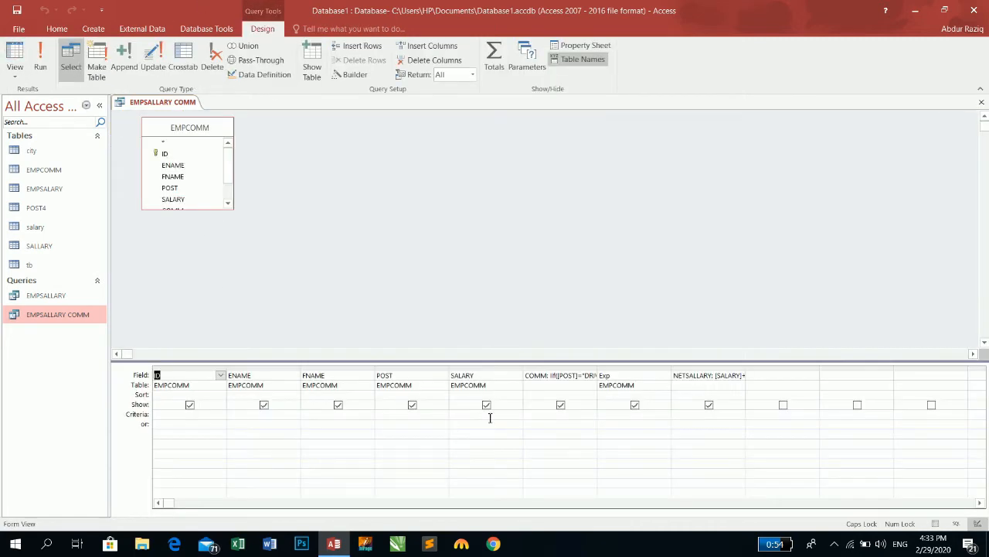
left_click(746, 374)
type("[COMM]-")
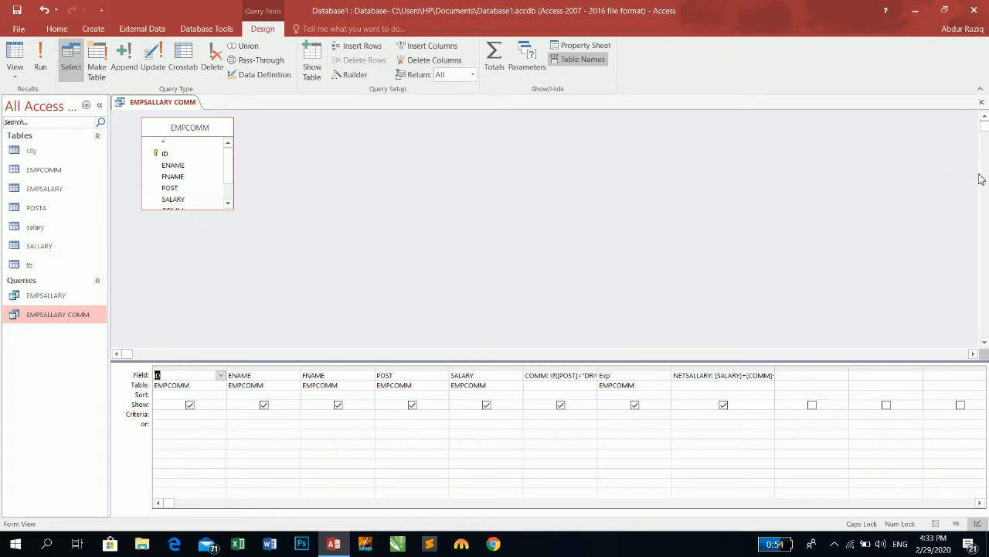
left_click(981, 102)
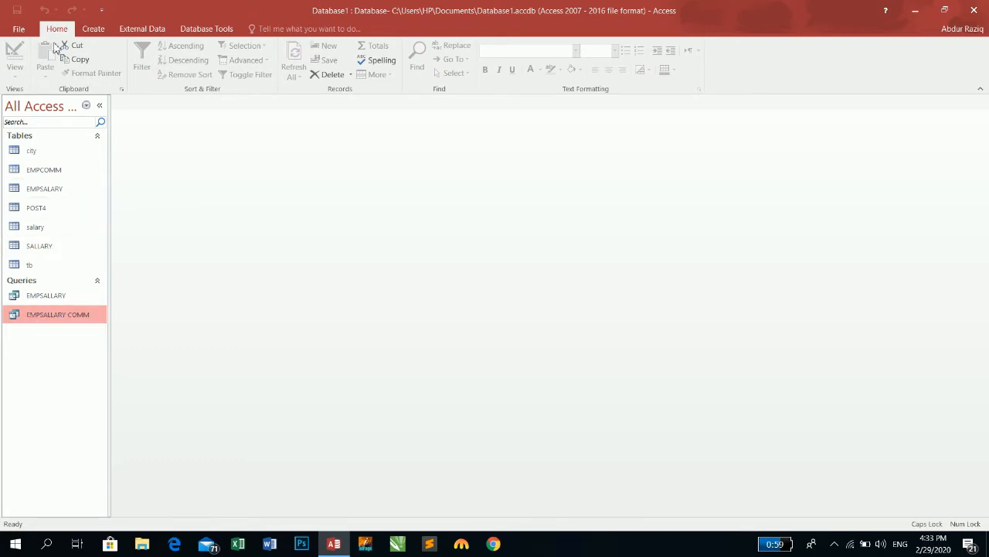
- Open the EMPCOMM table's design and rename the ENAME field as FIRSTNAME
left_click(48, 191)
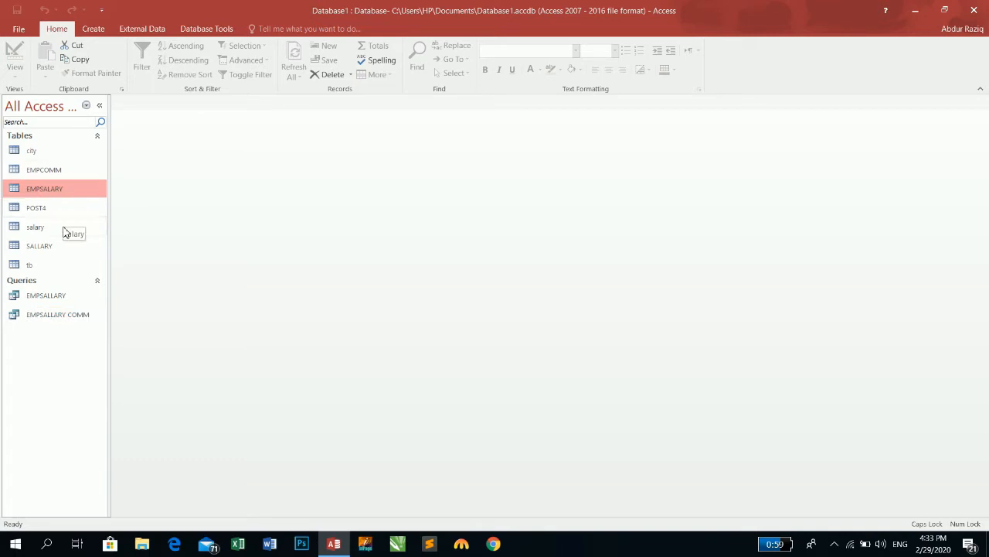
right_click(57, 170)
left_click(95, 194)
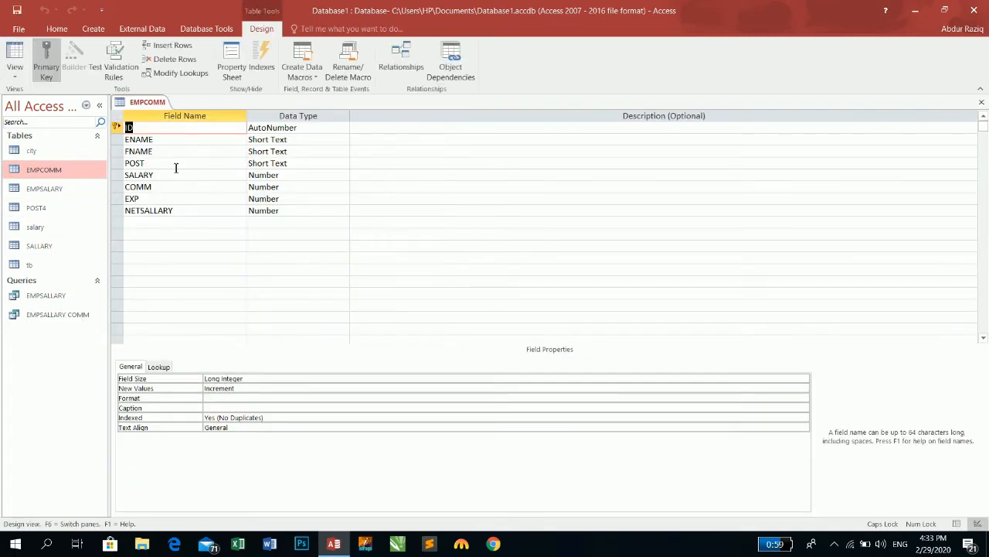
left_click(175, 143)
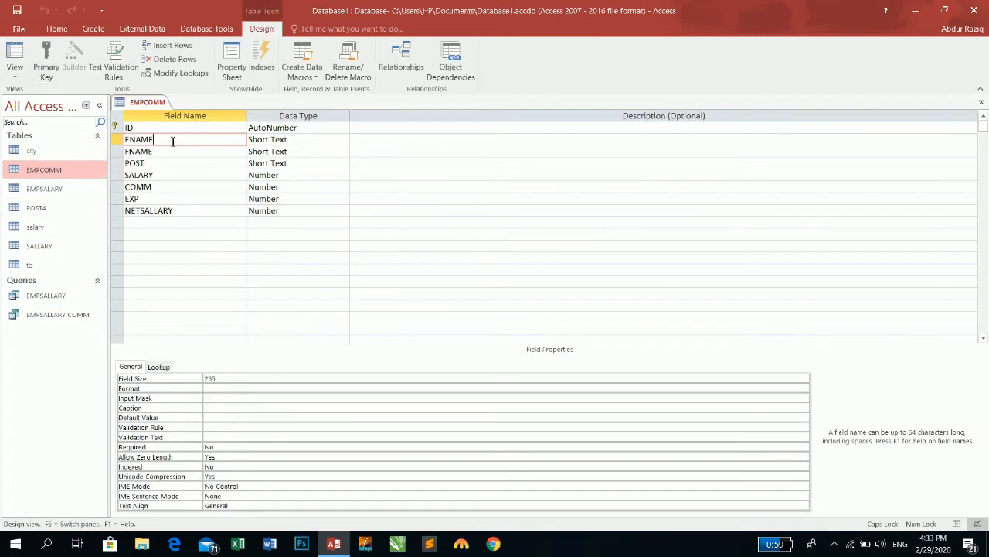
left_click(128, 140)
key("BackSpace")
type("FIRST")
- Insert a LASTNAME field with the Short Text data type above FNAME
left_click(176, 153)
right_click(176, 152)
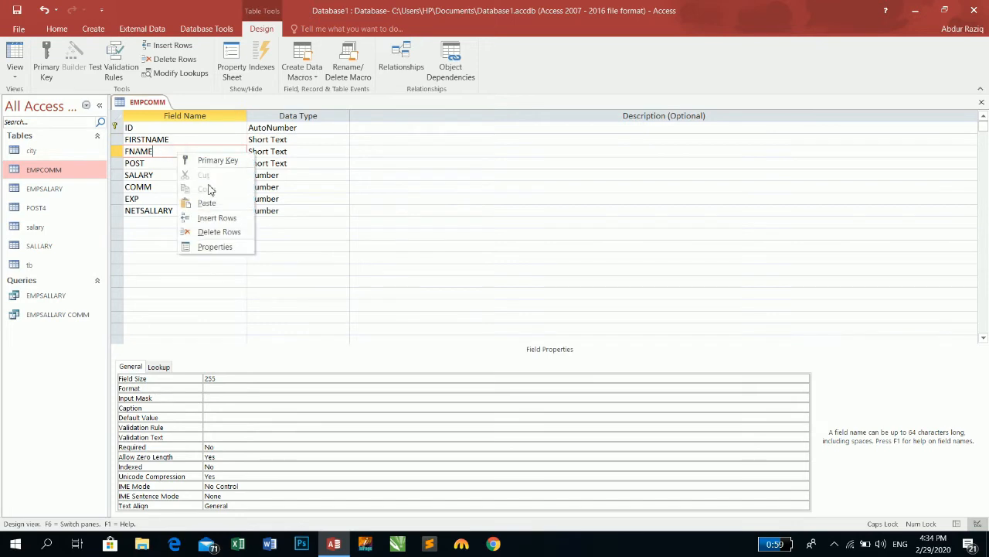
left_click(219, 214)
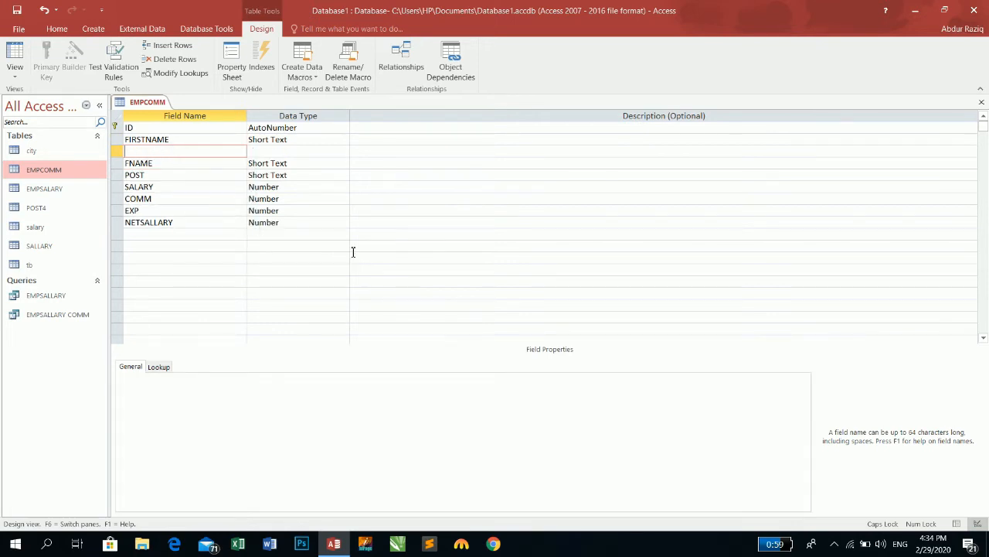
type("LASTNAME")
key("Tab")
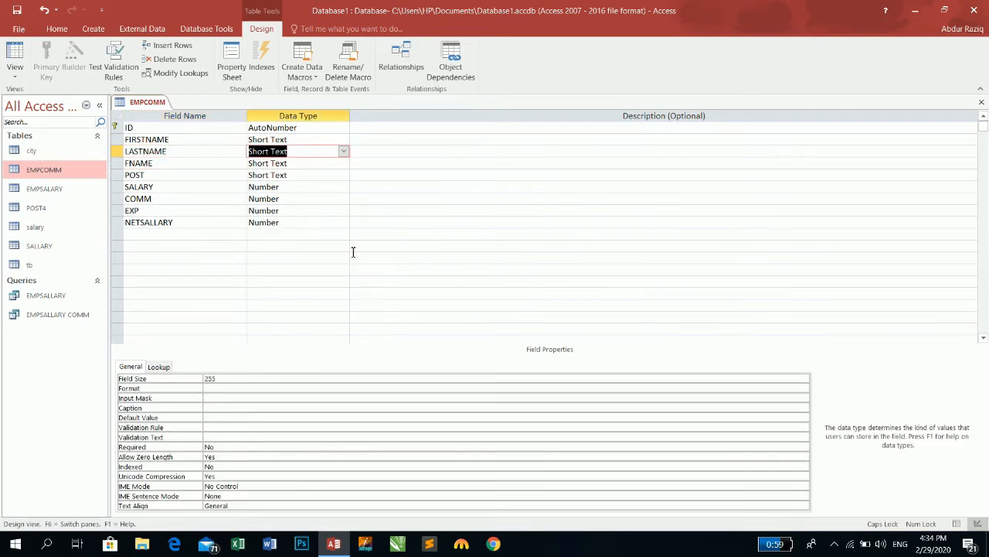
key("Tab")
key("Tab")
- Insert a FULLNAME field with the Short Text data type above FNAME
right_click(202, 161)
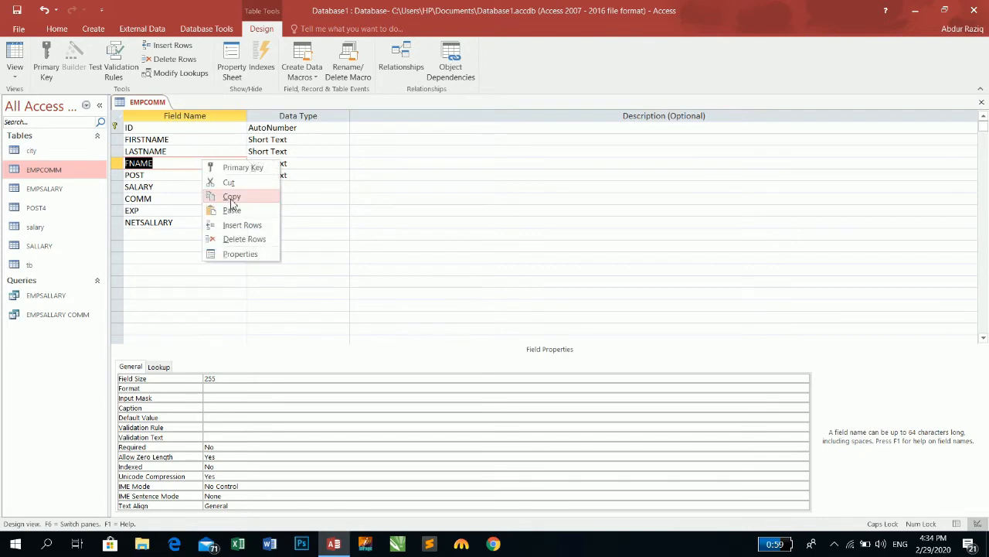
left_click(238, 226)
type("F")
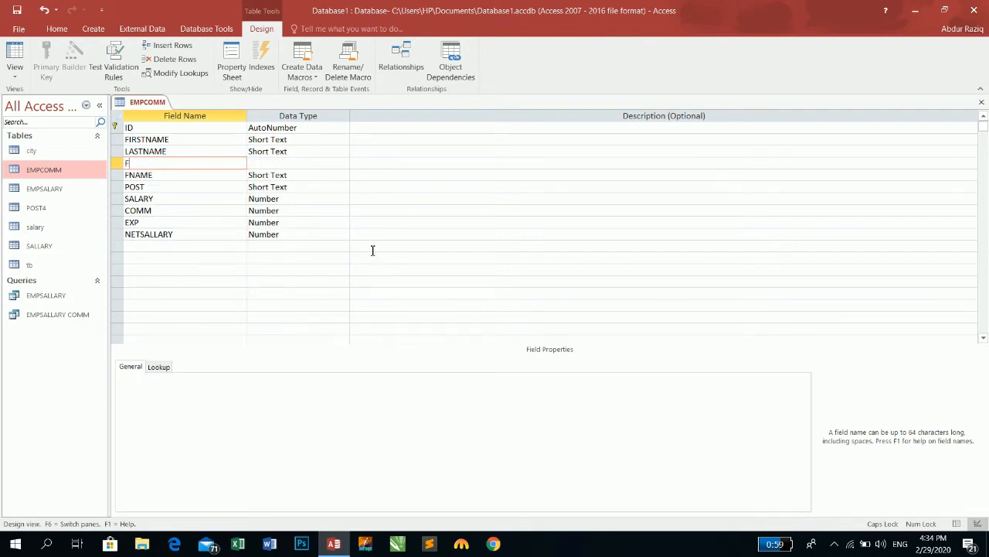
type("ULLNAME")
key("Tab")
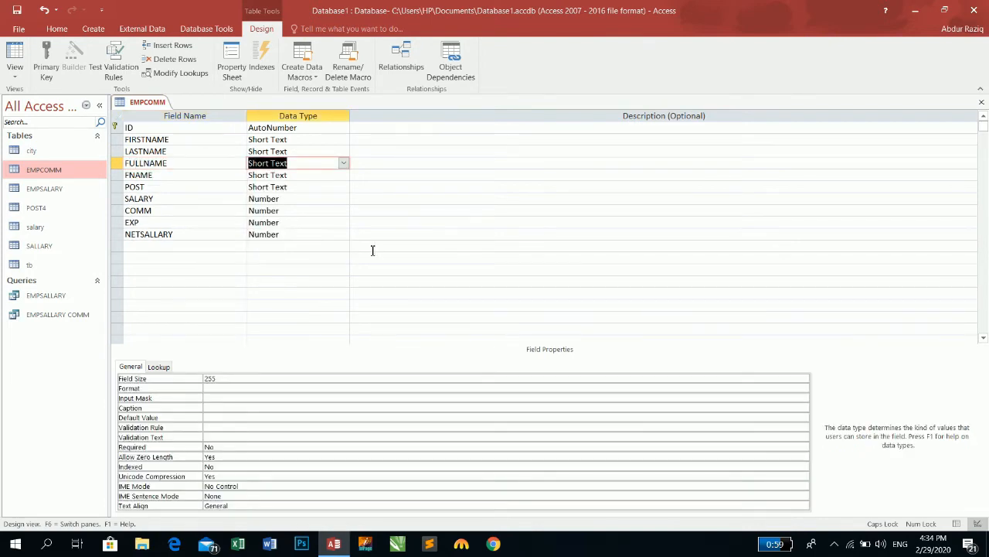
- Enter the last name of each of the three employees in the EMPCOMM datasheet's LASTNAME column and close the table
left_click(26, 62)
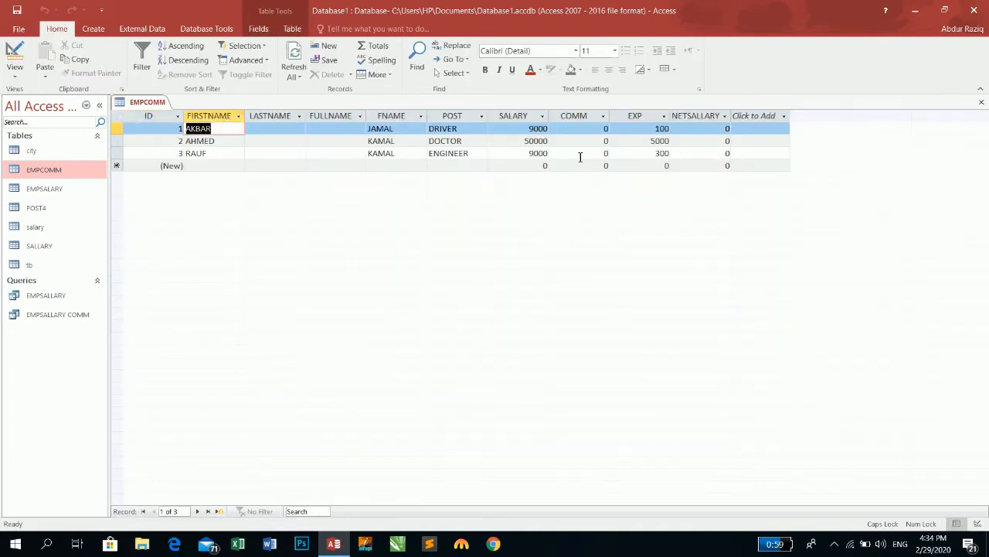
key("Tab")
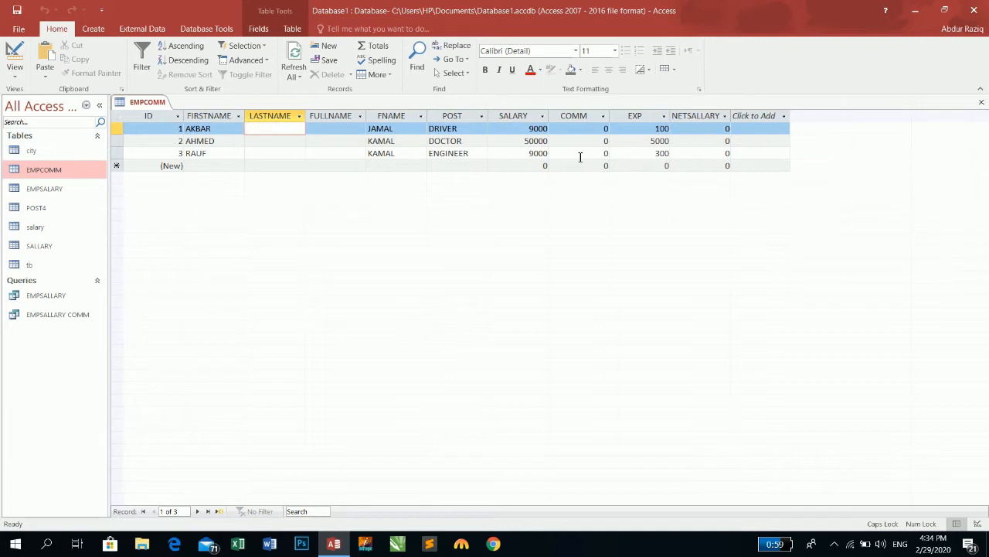
type("KHAN")
key("Tab")
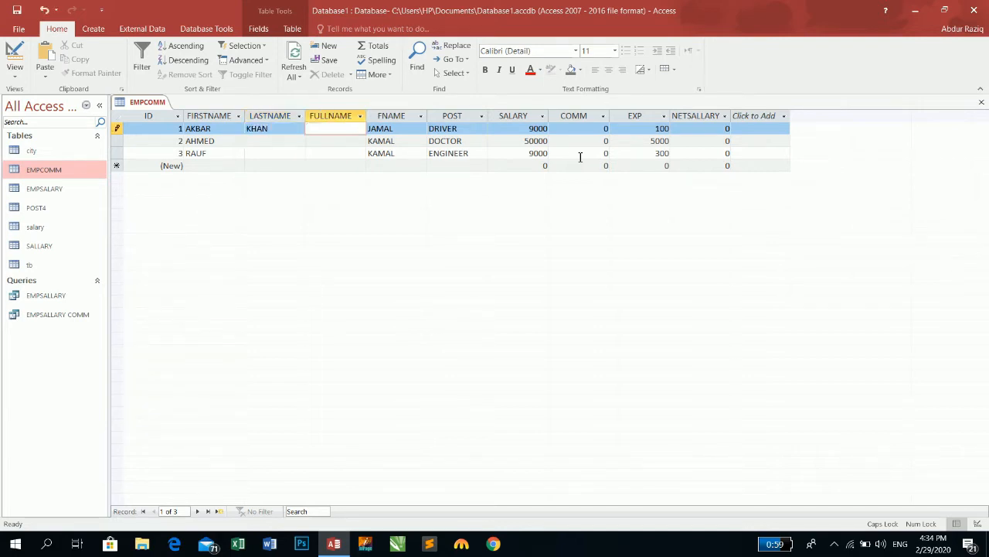
left_click(271, 142)
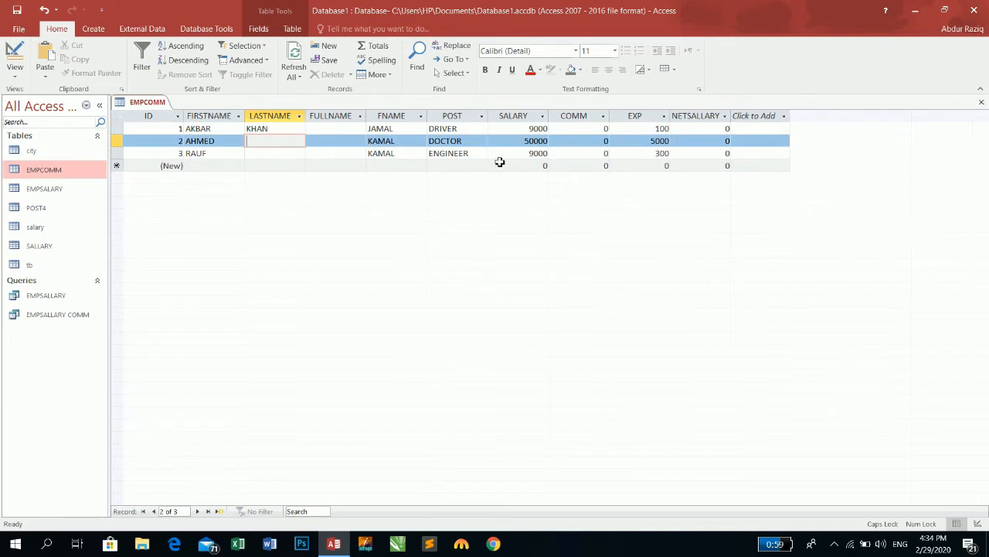
type("LATIF")
key("Tab")
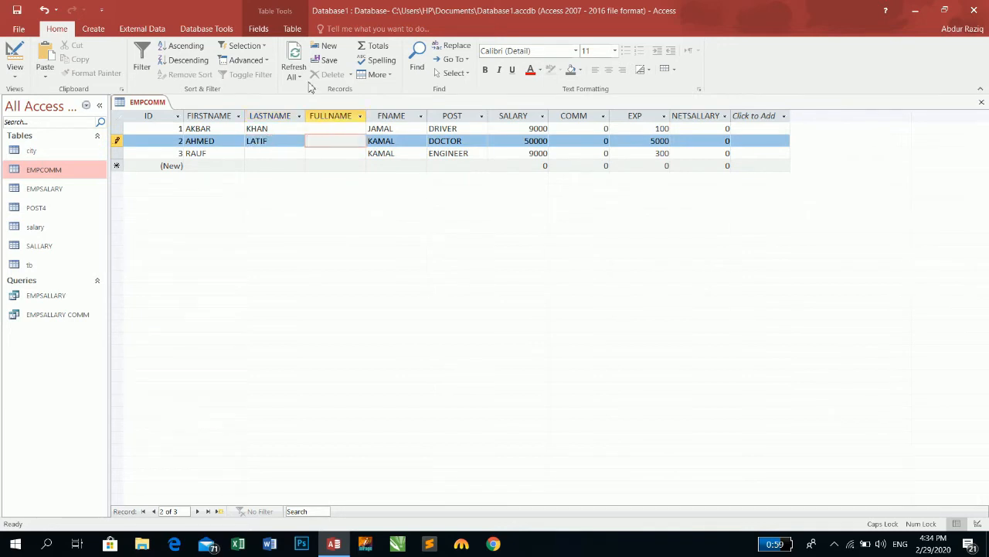
left_click(269, 153)
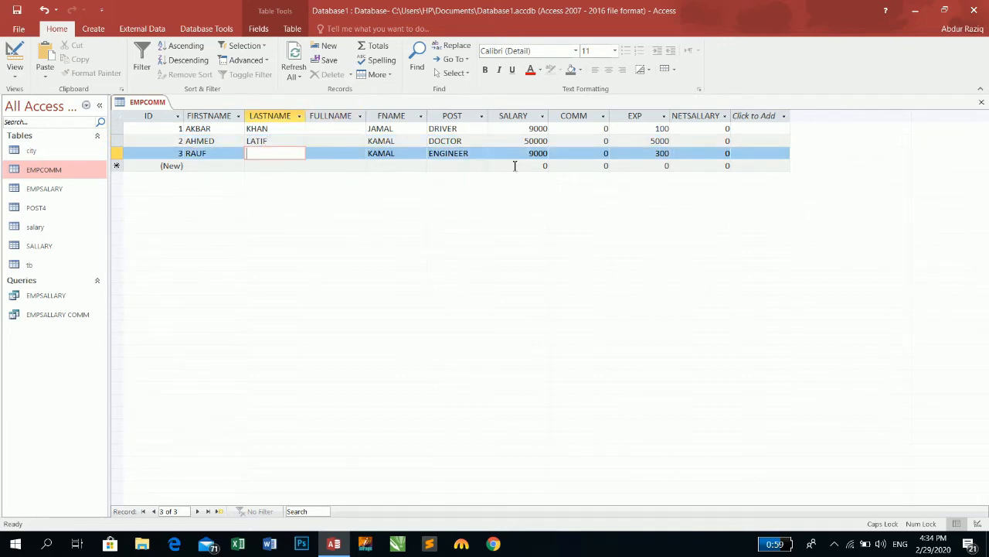
type("KHAN")
key("Tab")
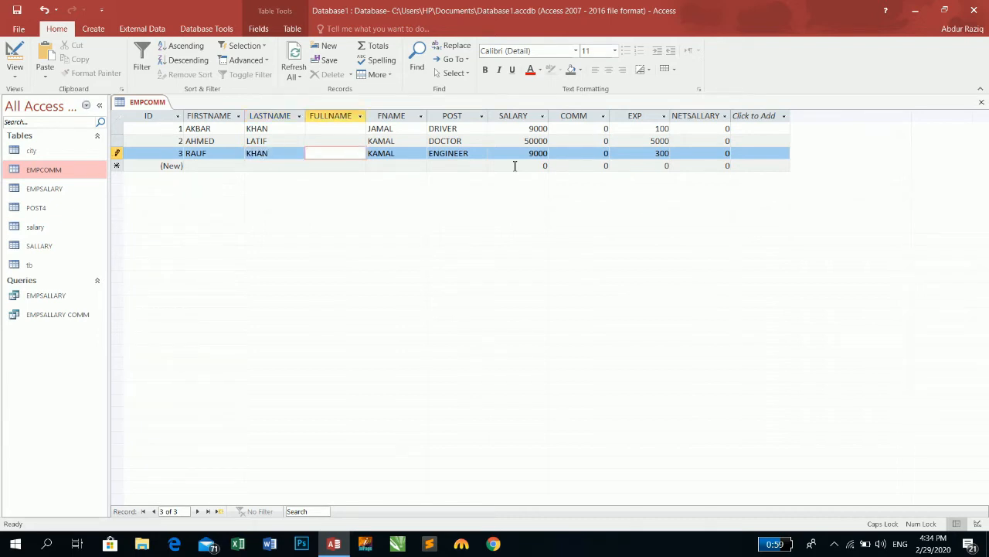
left_click(347, 128)
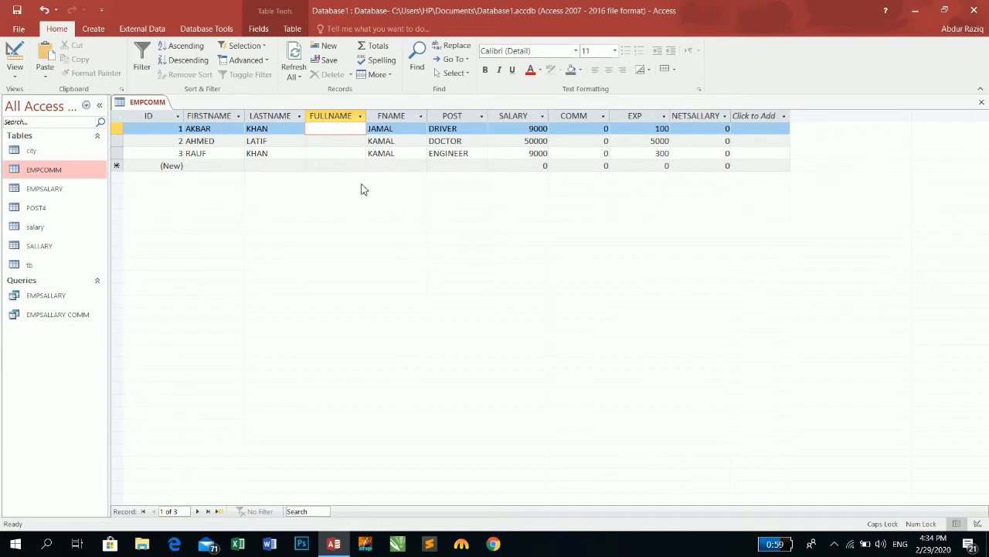
left_click(982, 102)
- Open the EMPSALLARY COMM query in Design View
left_click(46, 295)
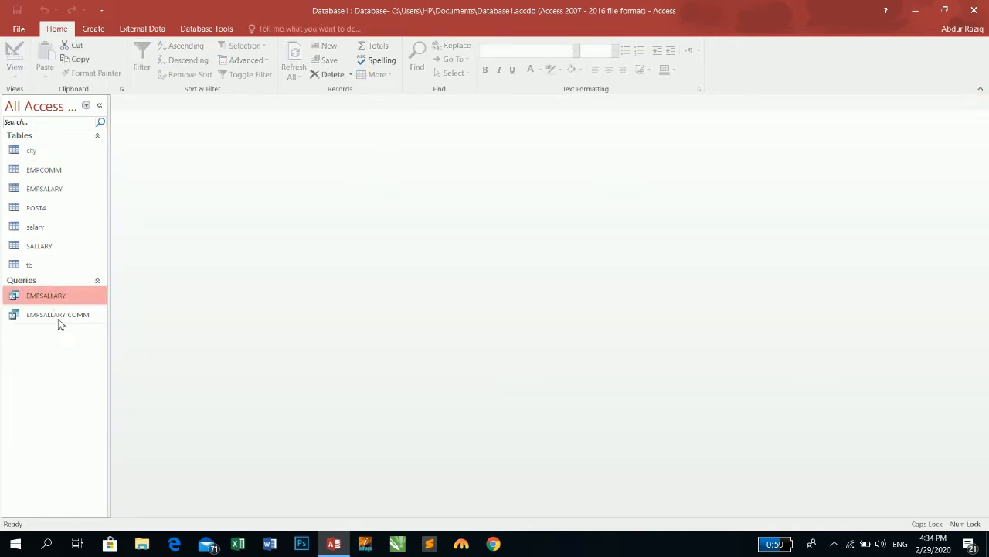
left_click(55, 317)
right_click(56, 317)
left_click(86, 341)
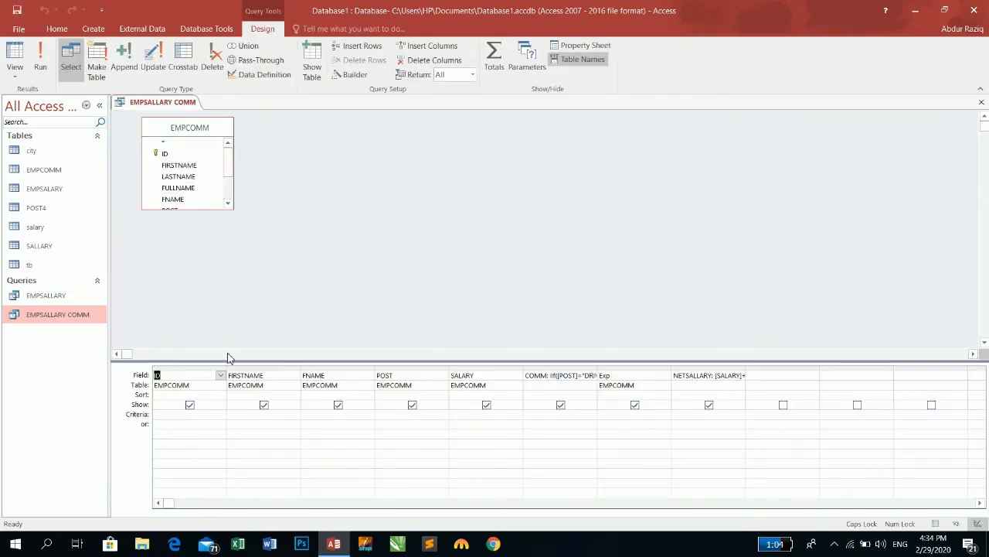
- Replace the FIRSTNAME column in the query grid with the FULLNAME field from EMPCOMM, placed between ID and FNAME
left_click(273, 377)
left_click(270, 370)
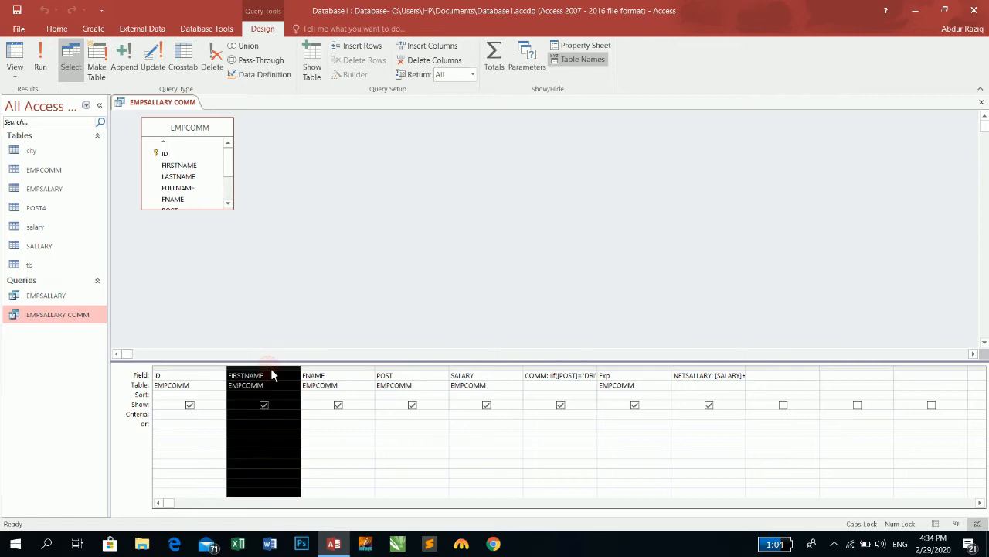
key("Delete")
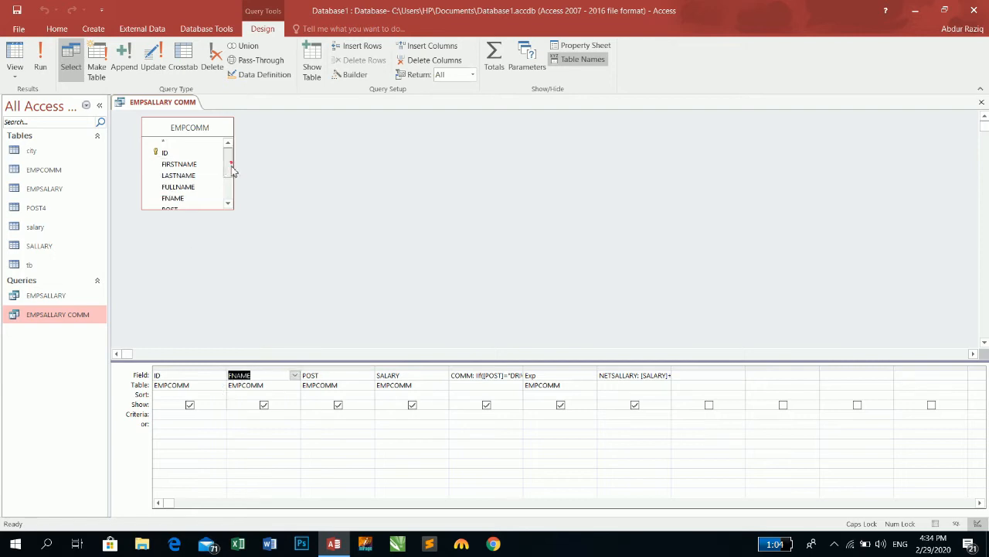
left_click_drag(232, 160, 232, 181)
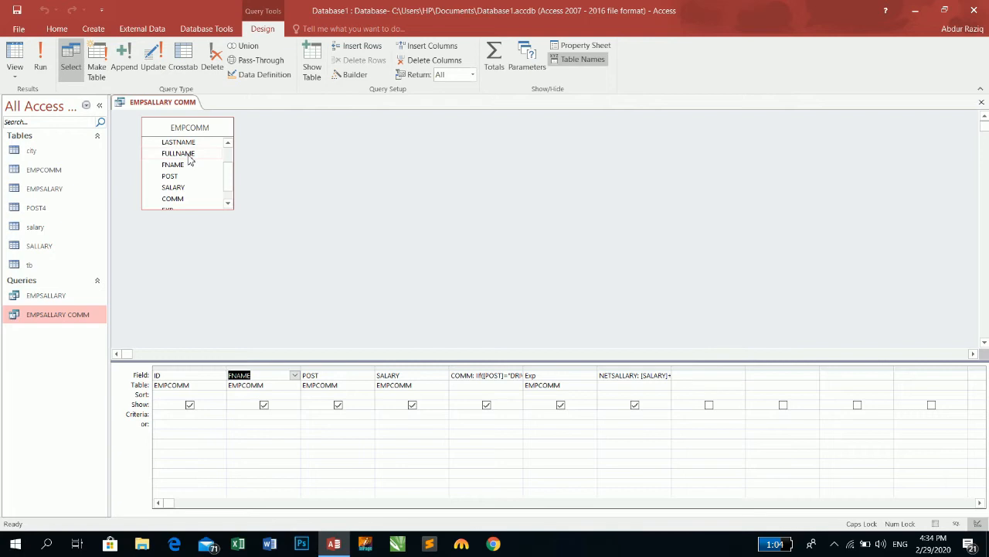
left_click_drag(188, 154, 254, 369)
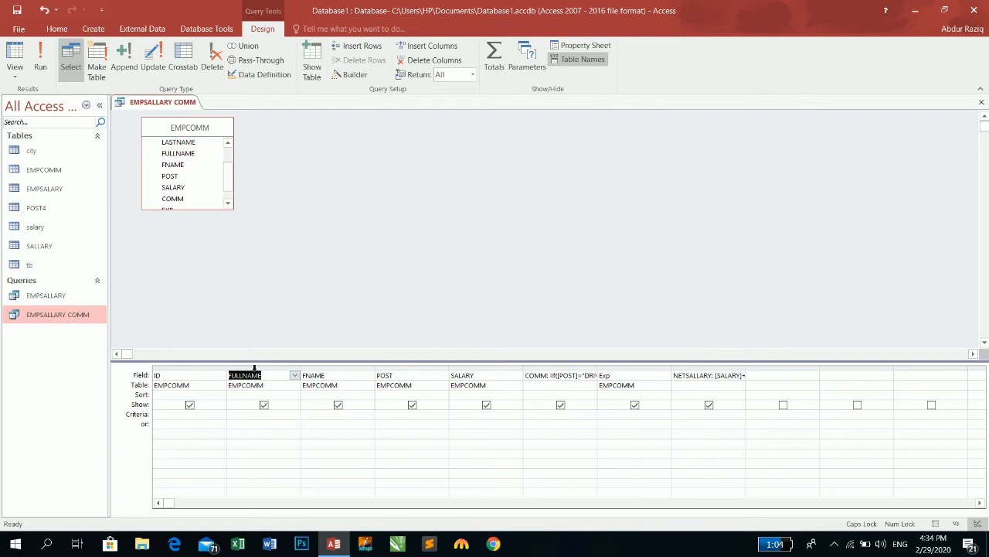
- Turn the FULLNAME column into a calculated field joining both names with a comma: FULLNAME: [FIRSTNAME] & "," & [LASTNAME]
left_click(266, 374)
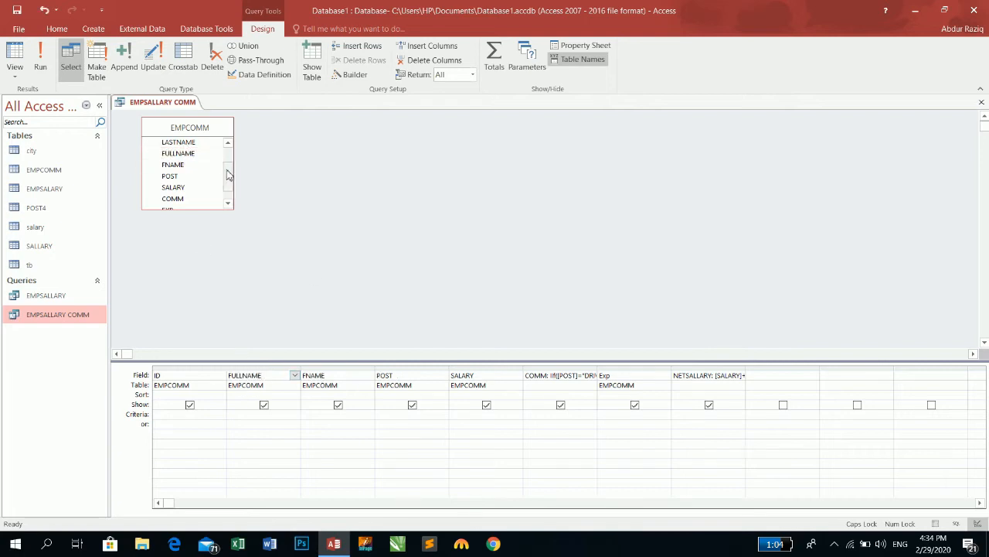
left_click_drag(227, 176, 227, 168)
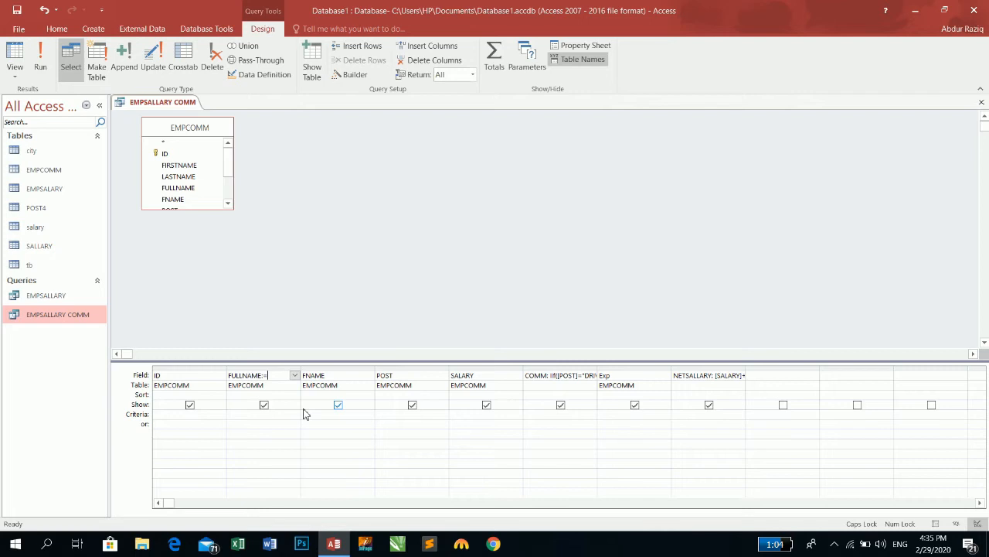
type("FIRST NAME")
key("BackSpace")
key("BackSpace")
key("BackSpace")
key("BackSpace")
key("BackSpace")
type("NAME")
type("]&")
type("\",\"&[LASTNAME]")
key("Tab")
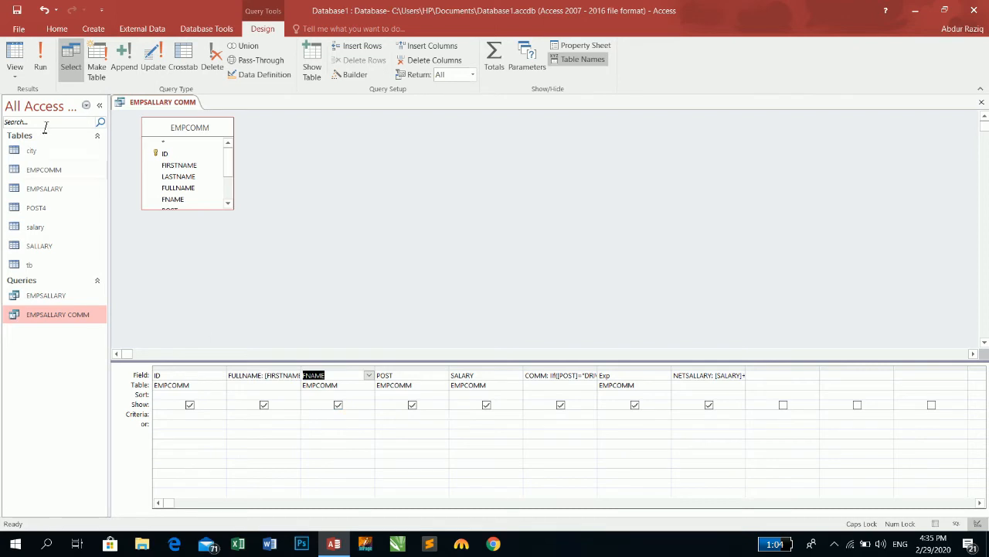
- Run the query, supplying the driver's percentage, 20 for the doctor and 12 for the engineer, and check the FULLNAME column
left_click(48, 54)
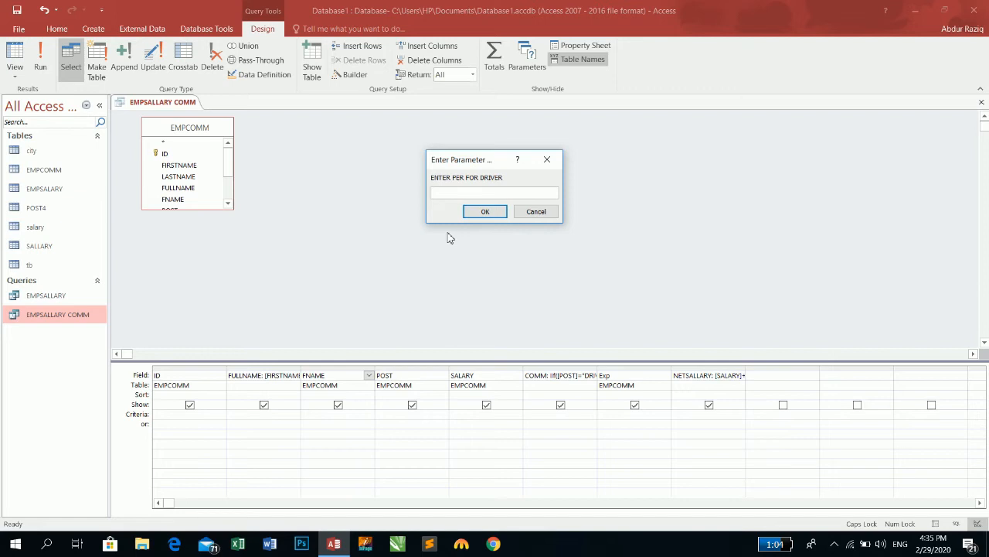
type("20")
key("Return")
type("20")
key("Return")
type("12")
key("Return")
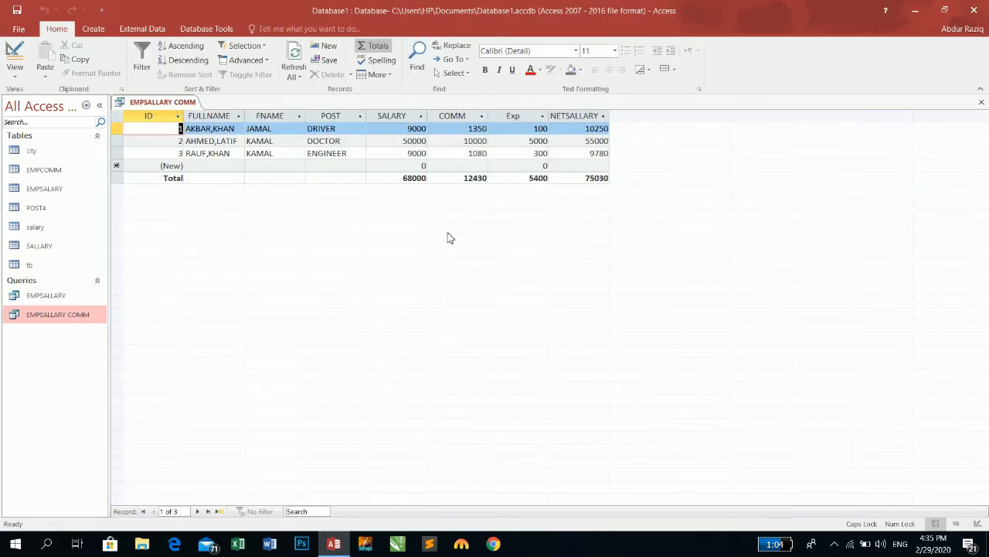
key("Tab")
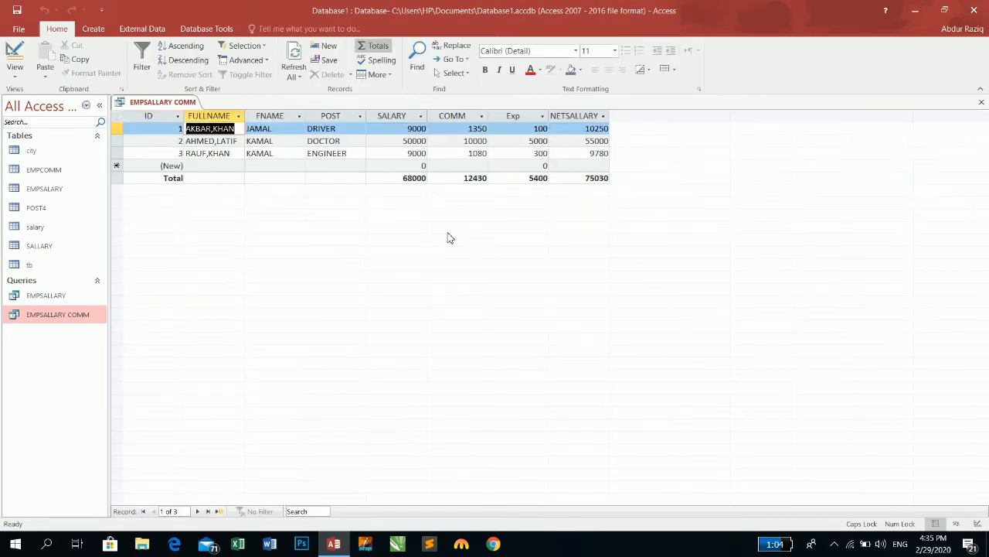
- Widen the FULLNAME column in the design grid and replace the comma separator with a space: [FIRSTNAME] & " " & [LASTNAME]
left_click(3, 71)
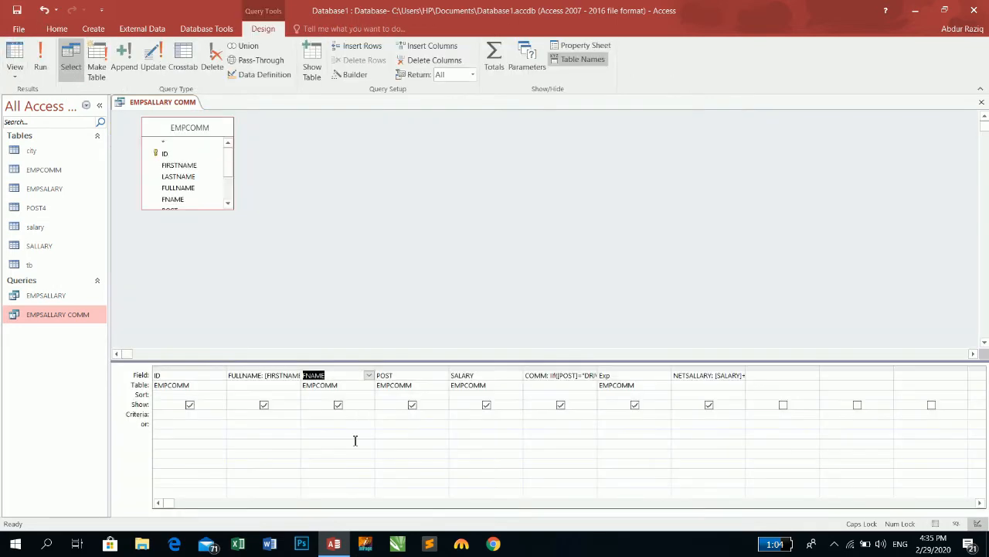
left_click_drag(302, 371, 345, 371)
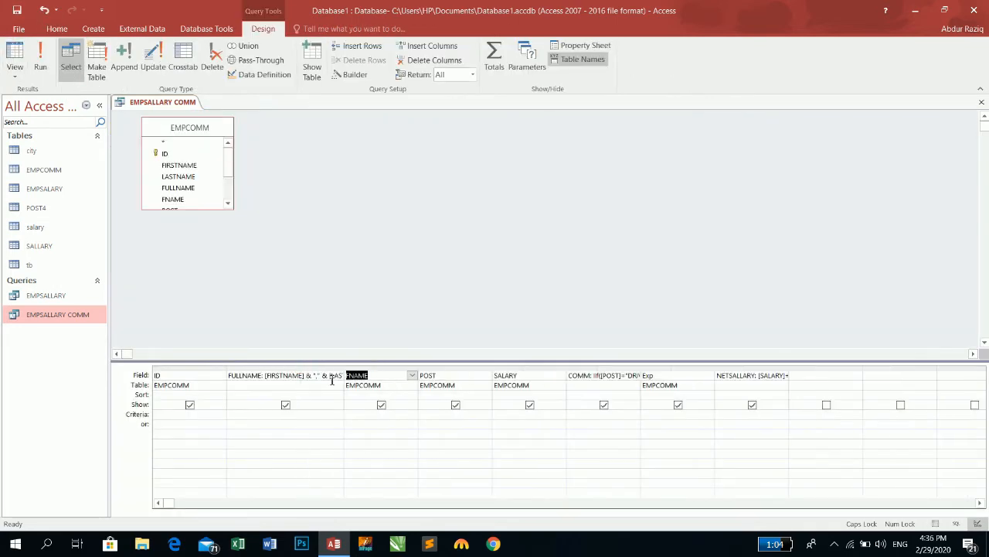
left_click(317, 376)
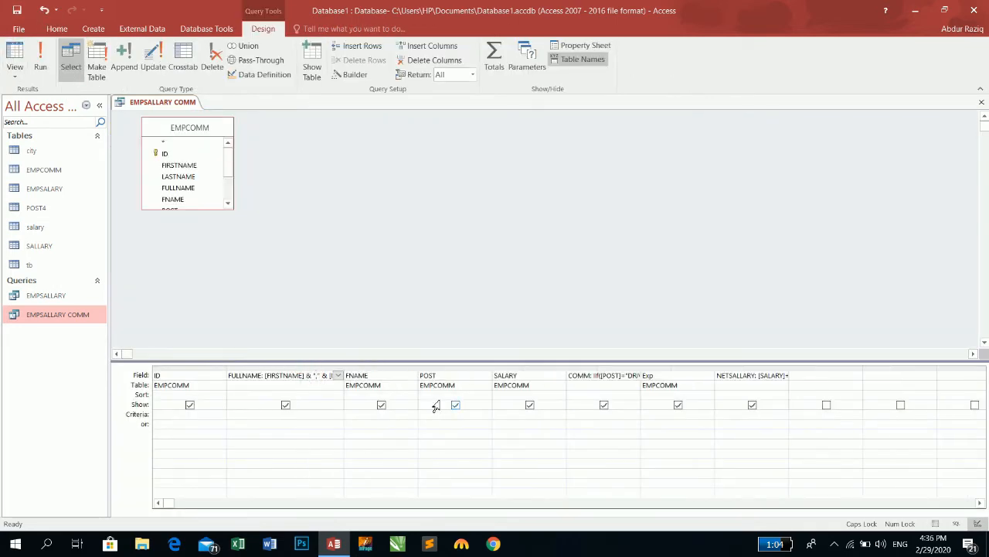
key("BackSpace")
type("\" \" & [LASTNAME")
key("Tab")
- Run the query with 10 percent for the driver plus doctor and engineer percentages, and go through the resulting records
left_click(36, 65)
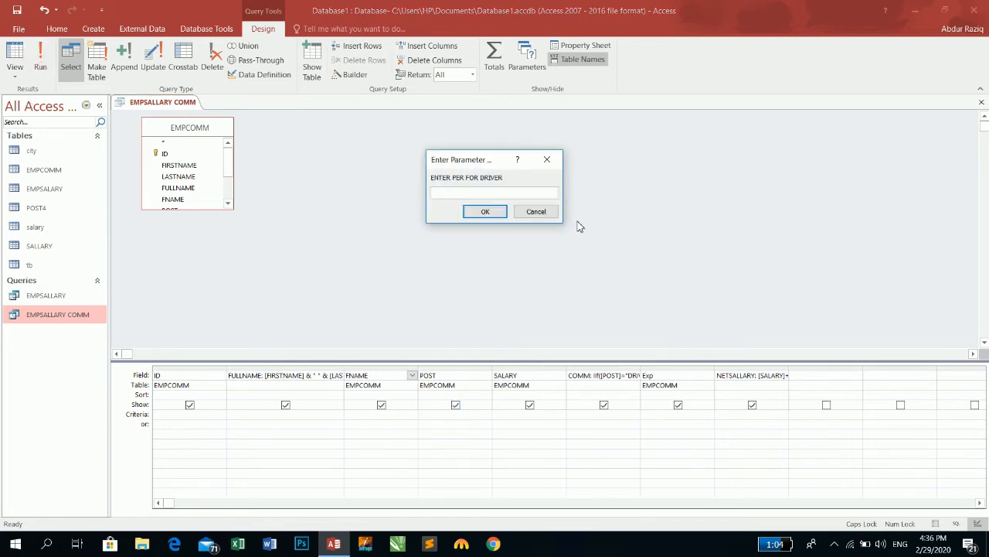
type("10")
key("Return")
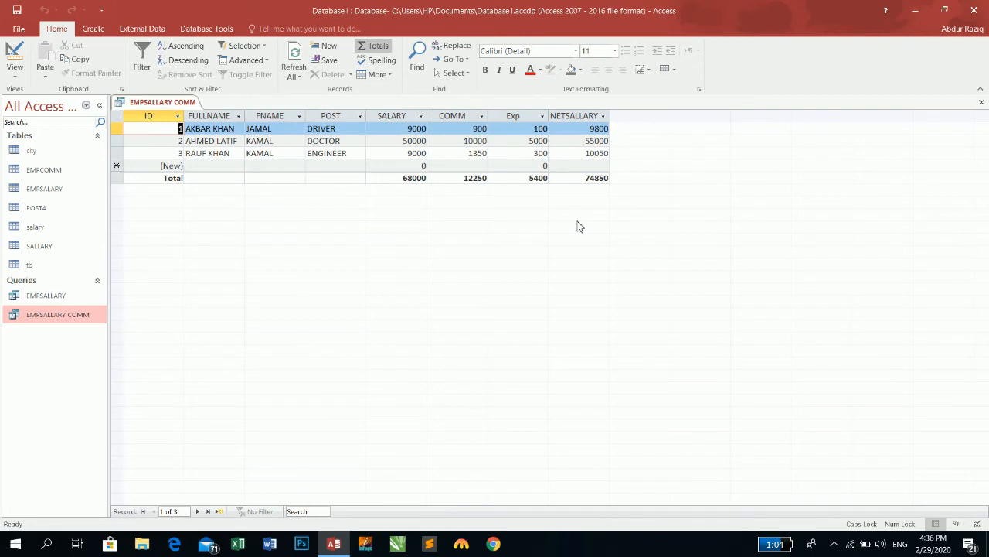
key("Tab")
key("Tab")
key("Tab")
key("Tab")
key("Tab")
key("Tab")
key("Tab")
key("Tab")
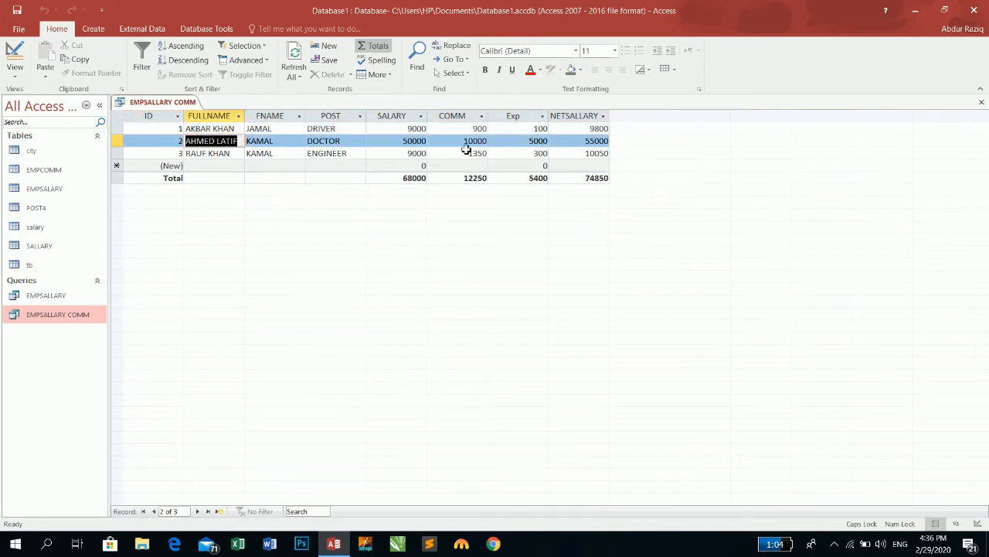
- Enlarge the EMPCOMM field list in the query's design and add FIRSTNAME and LASTNAME to the grid before FULLNAME
left_click(9, 52)
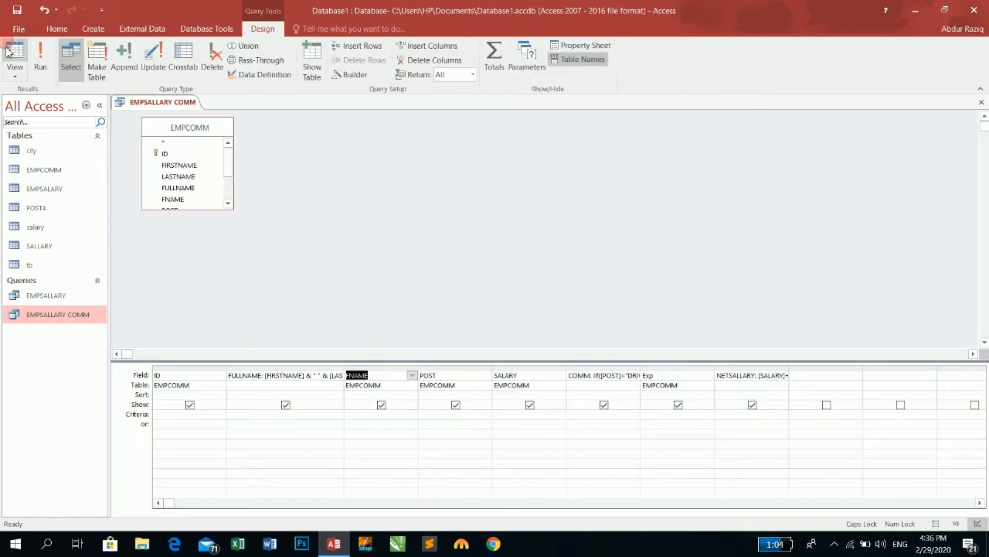
left_click(187, 208)
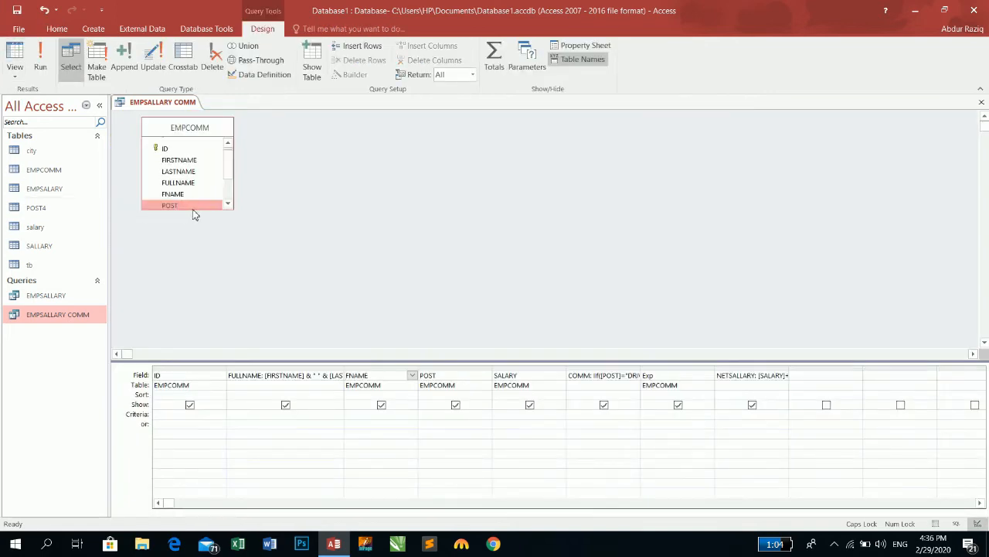
left_click(194, 237)
left_click_drag(200, 209, 200, 271)
left_click_drag(179, 164, 227, 378)
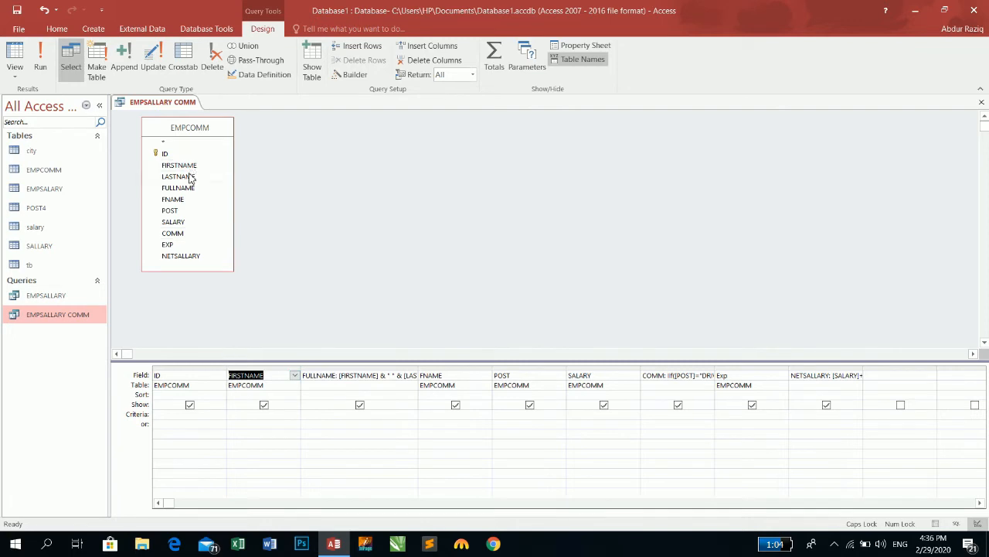
left_click_drag(190, 176, 309, 385)
left_click_drag(305, 373, 307, 375)
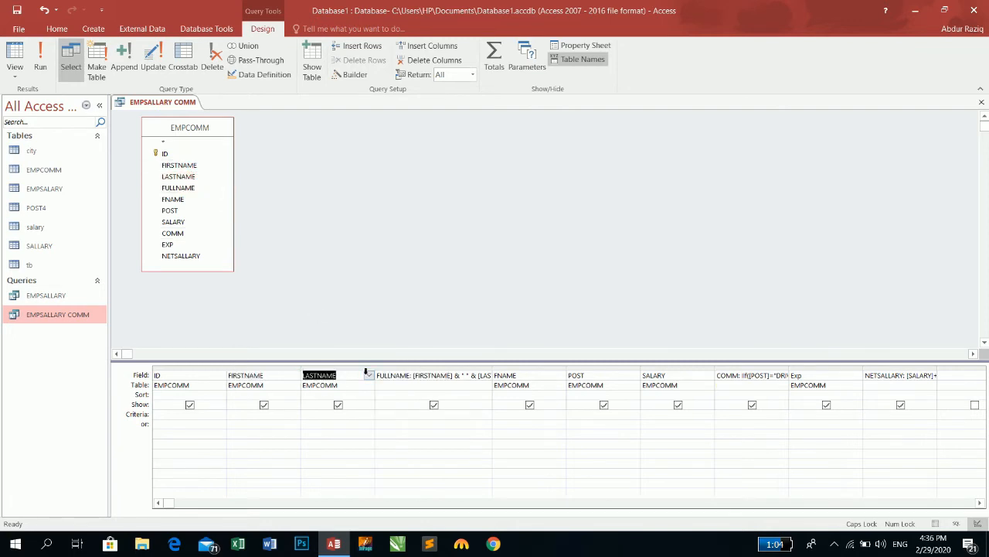
- Run the query with the added name columns, supplying the driver's percentage, 20 for the doctor and 15 for the engineer
left_click(15, 58)
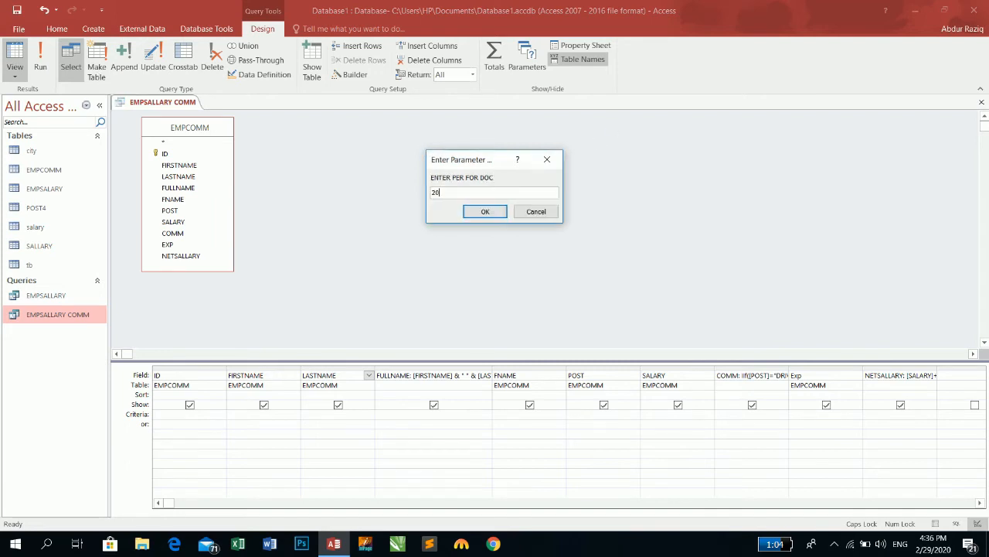
key("Return")
type("15")
key("Return")
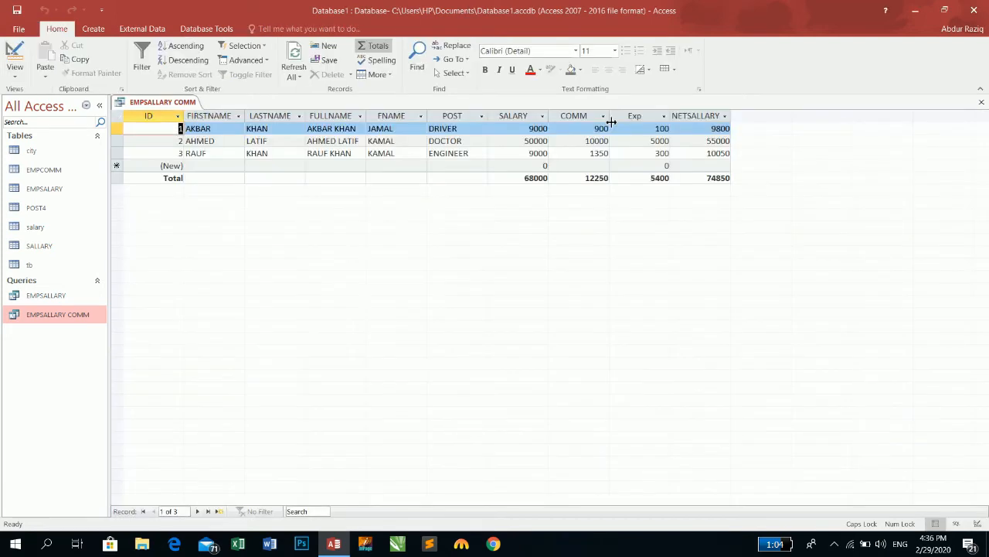
- Go through the first record of the query results field by field up to NETSALLARY
key("Tab")
key("Tab")
key("Tab")
key("Tab")
key("Tab")
key("Tab")
key("Tab")
key("Tab")
key("Tab")
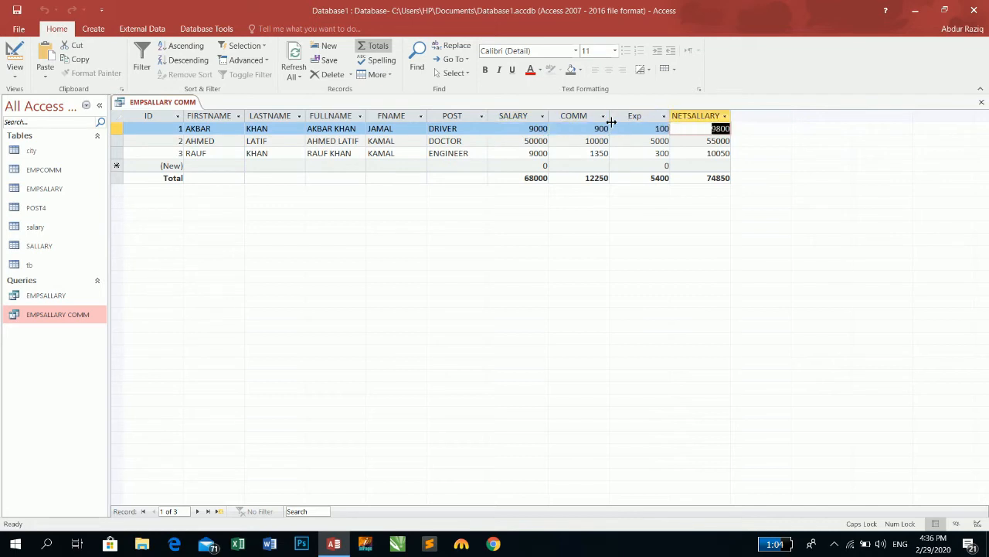
key("Tab")
- In the query design's COMM expression, replace the percentage prompts with fixed rates: 10 for DRIVER, 15 for DOCTOR and 25 for ENGINEER
left_click(14, 56)
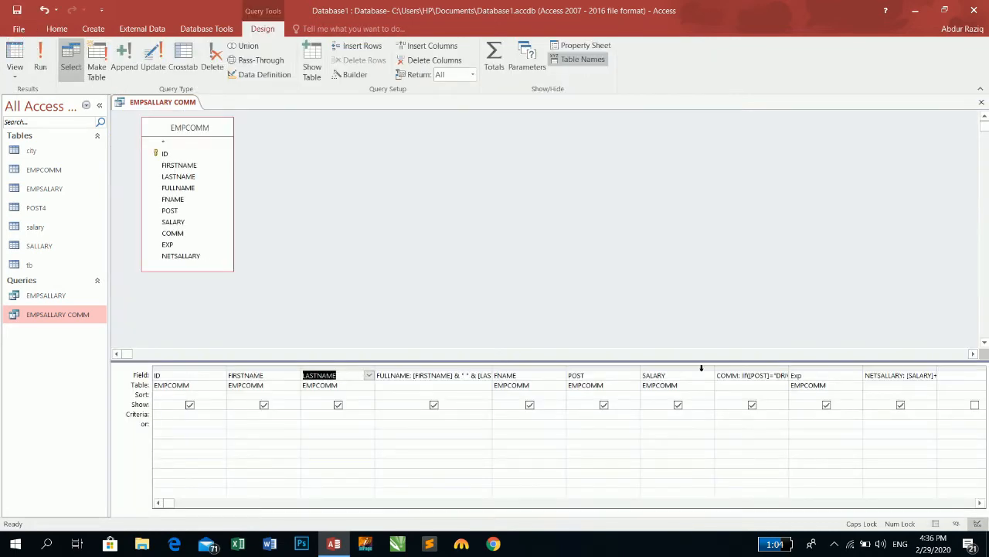
right_click(746, 376)
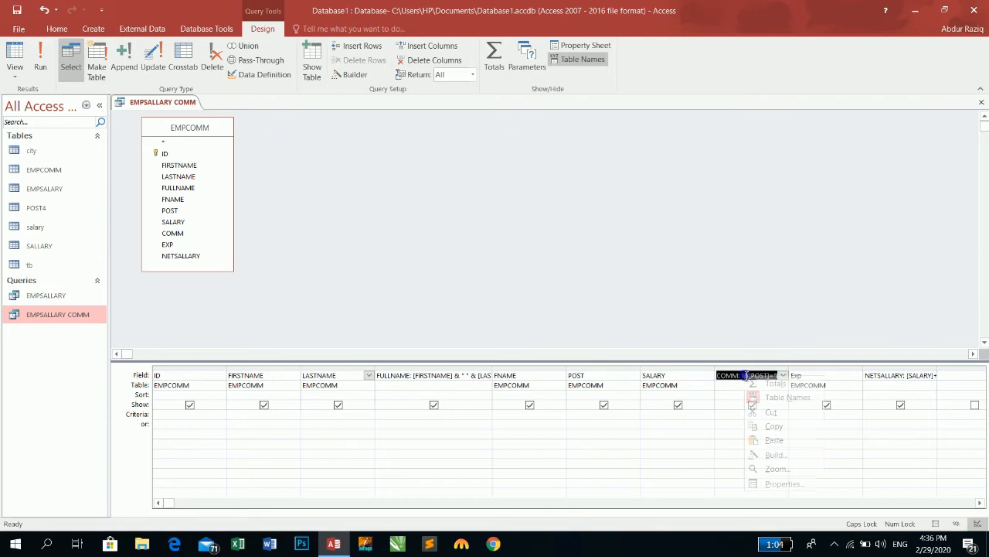
left_click(773, 468)
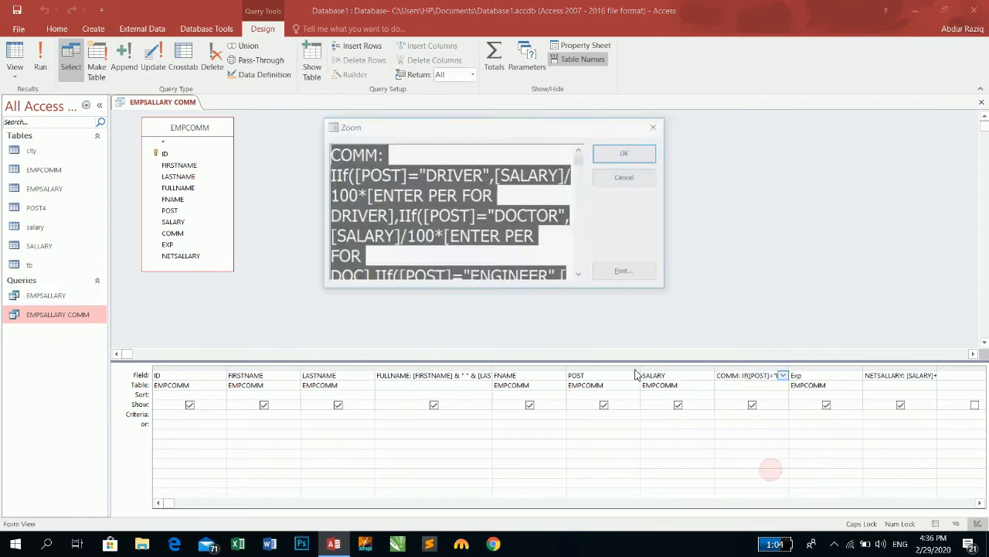
left_click(506, 177)
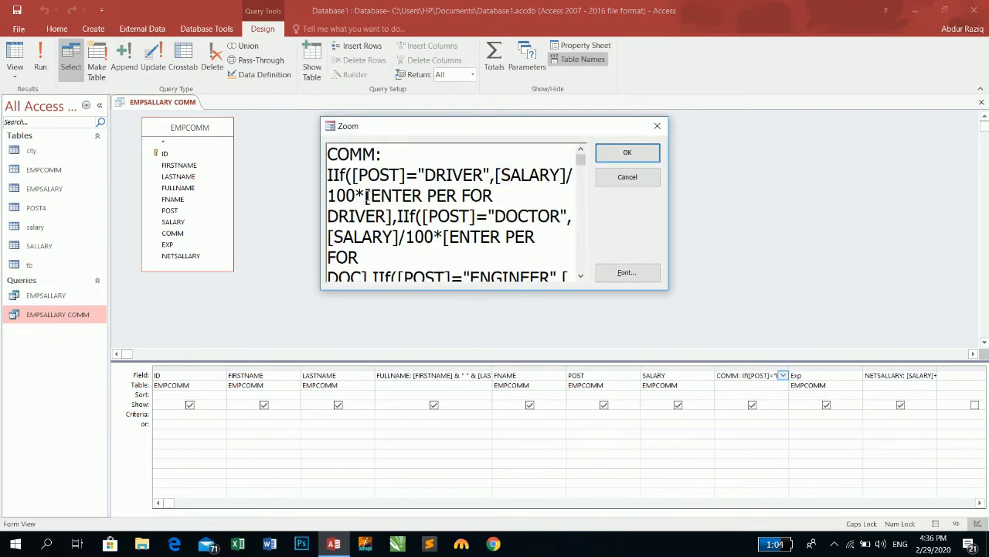
left_click_drag(366, 195, 396, 218)
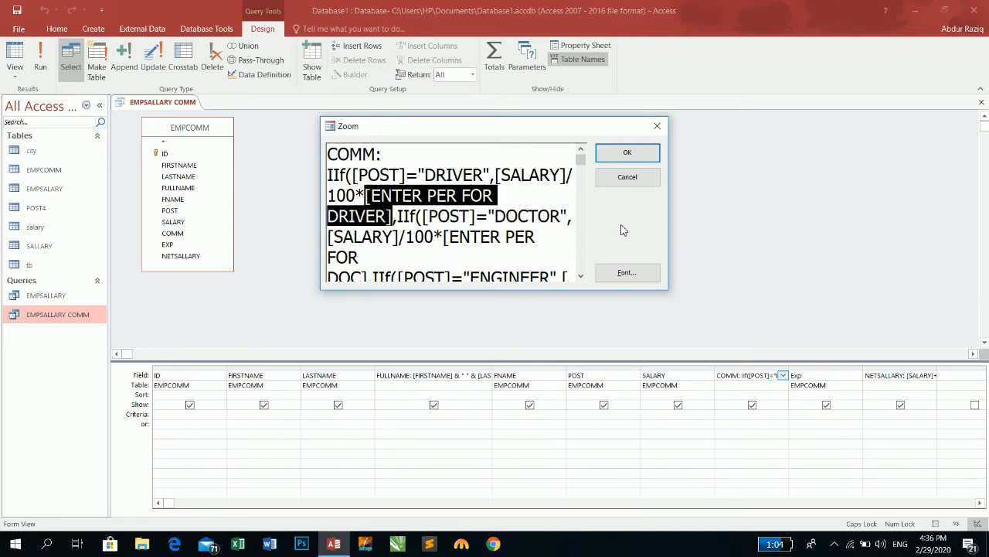
type("10")
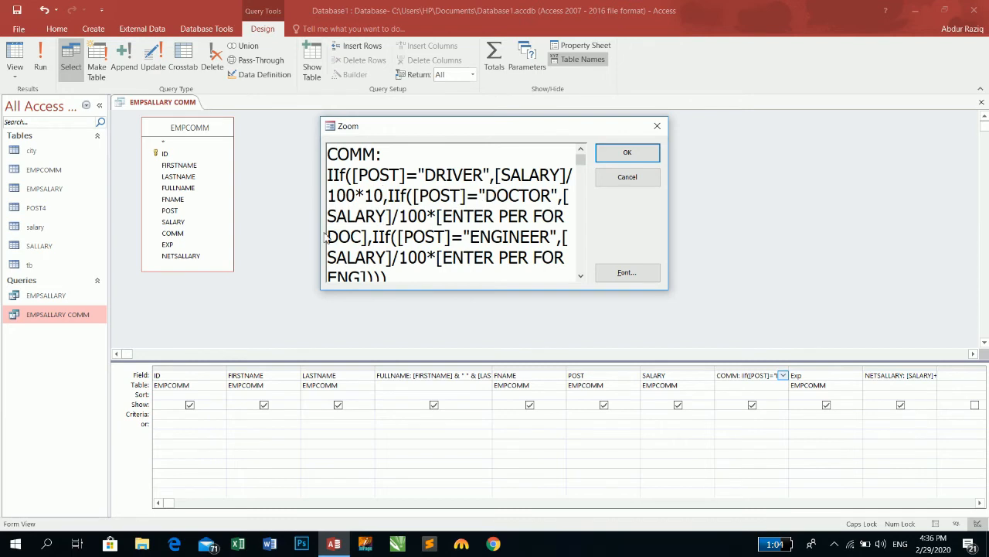
left_click_drag(437, 215, 371, 239)
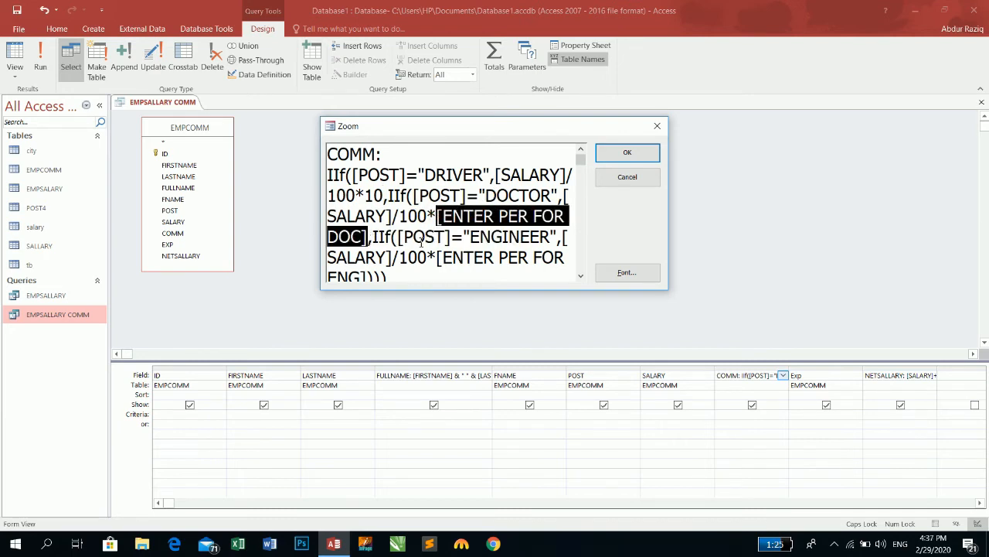
type("15")
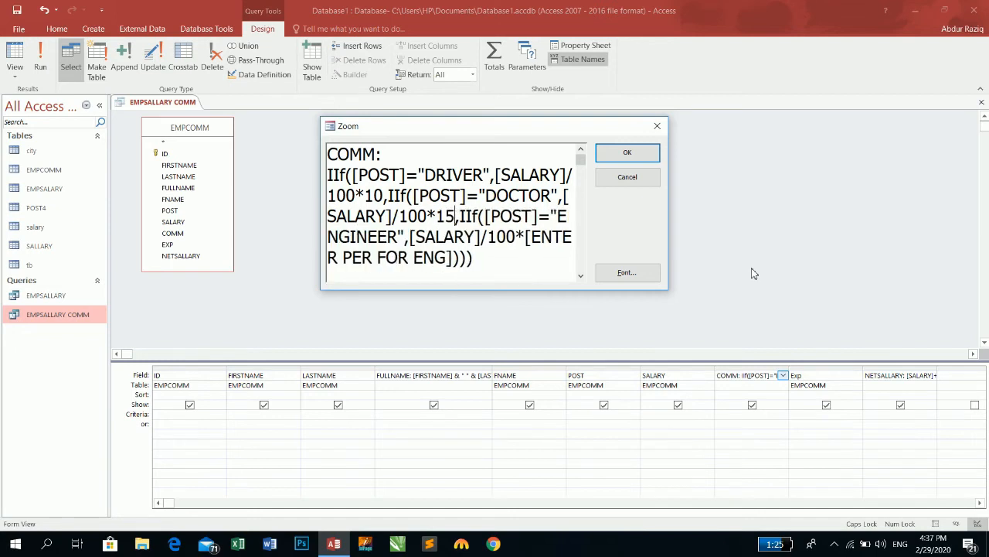
left_click_drag(560, 216, 393, 241)
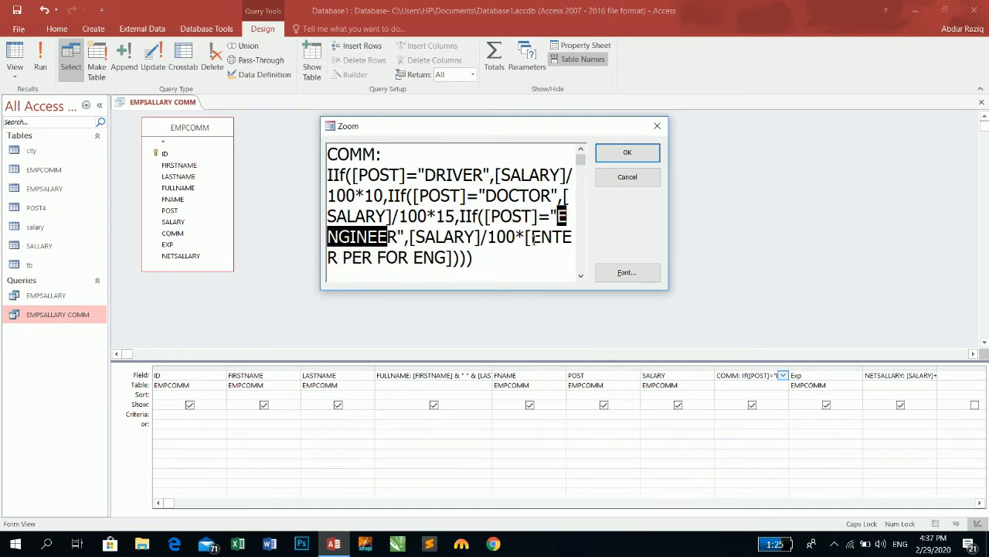
left_click_drag(527, 238, 452, 258)
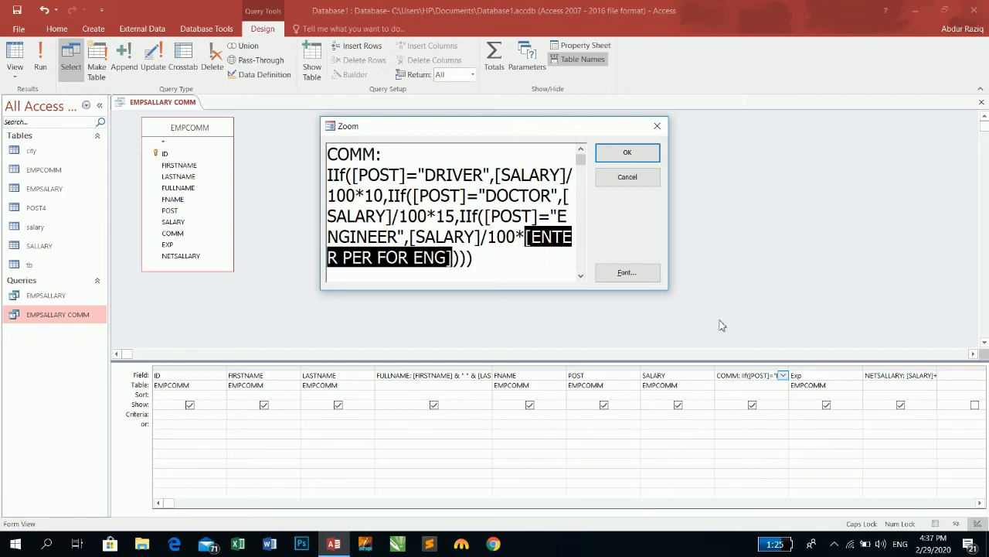
type("25")
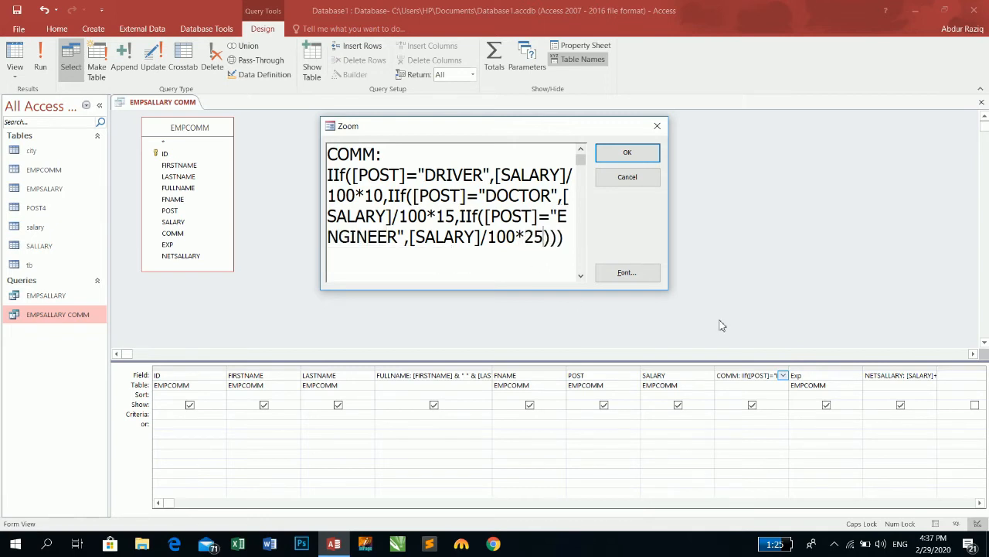
left_click(628, 155)
- Run the query with the fixed commission rates and go through the fields of the first record
left_click(15, 56)
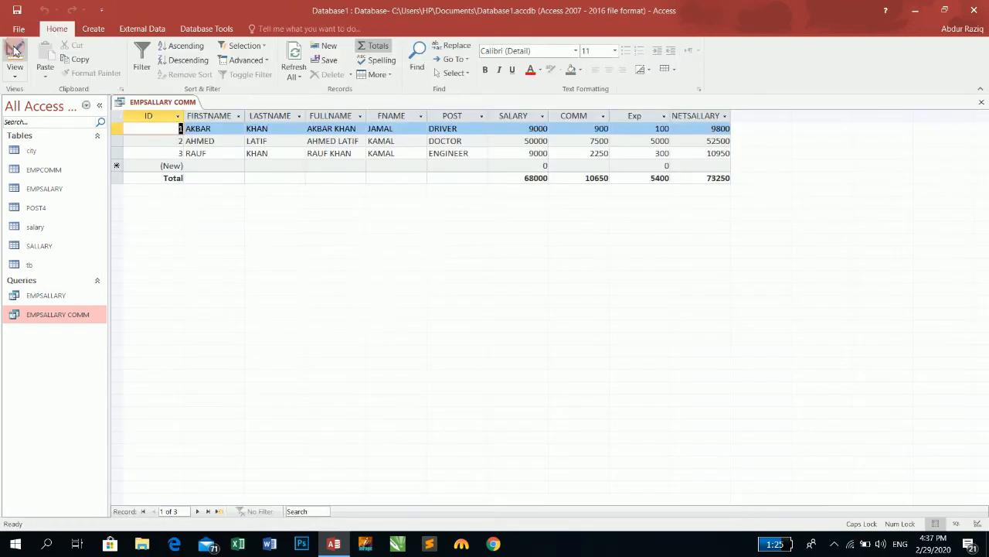
key("Tab")
key("Tab")
key("Tab")
key("Tab")
key("Tab")
key("Tab")
key("Tab")
key("Tab")
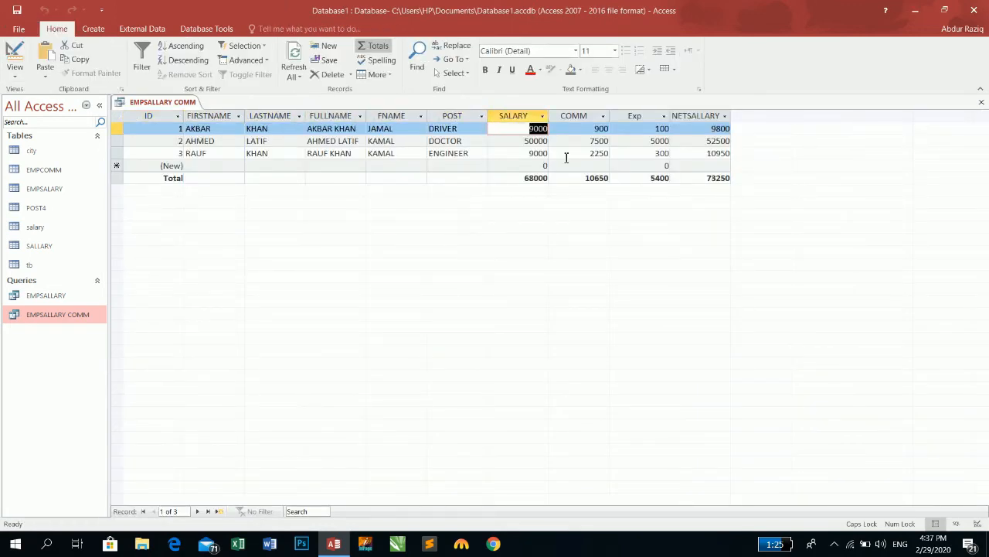
- Start a fourth record in the query results and fill in the employee's FIRSTNAME, LASTNAME and FNAME
left_click(209, 164)
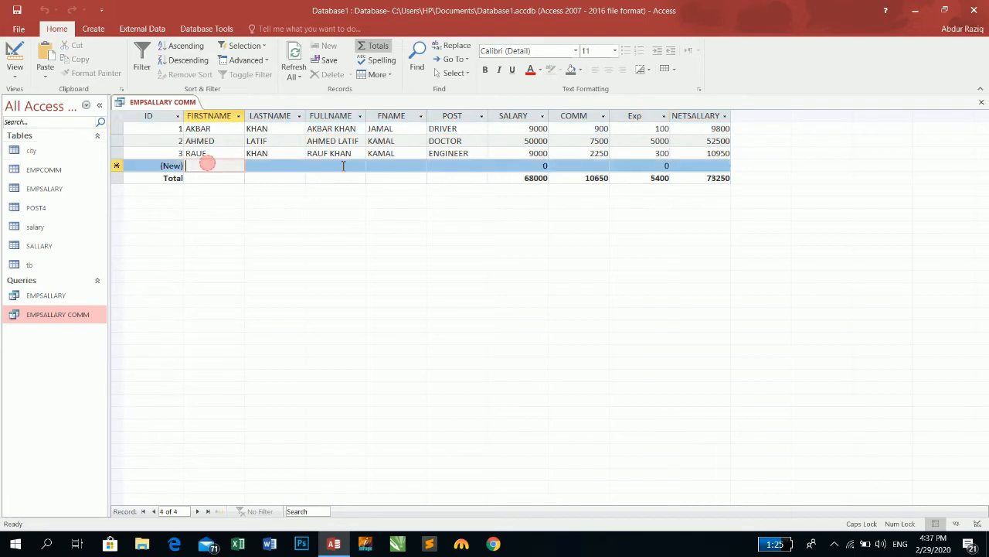
type("KHAN")
key("Tab")
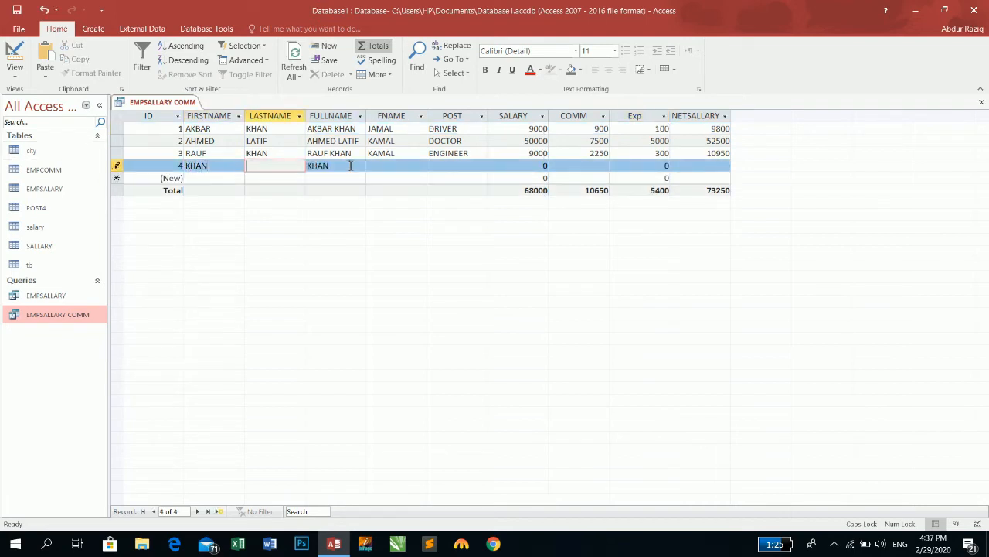
type("WALI")
key("Tab")
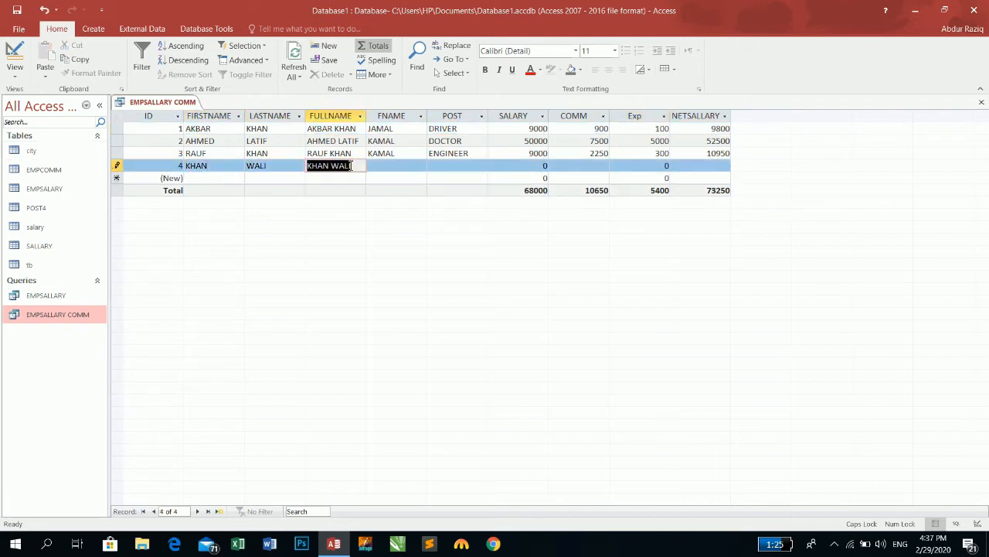
key("Tab")
type("JA")
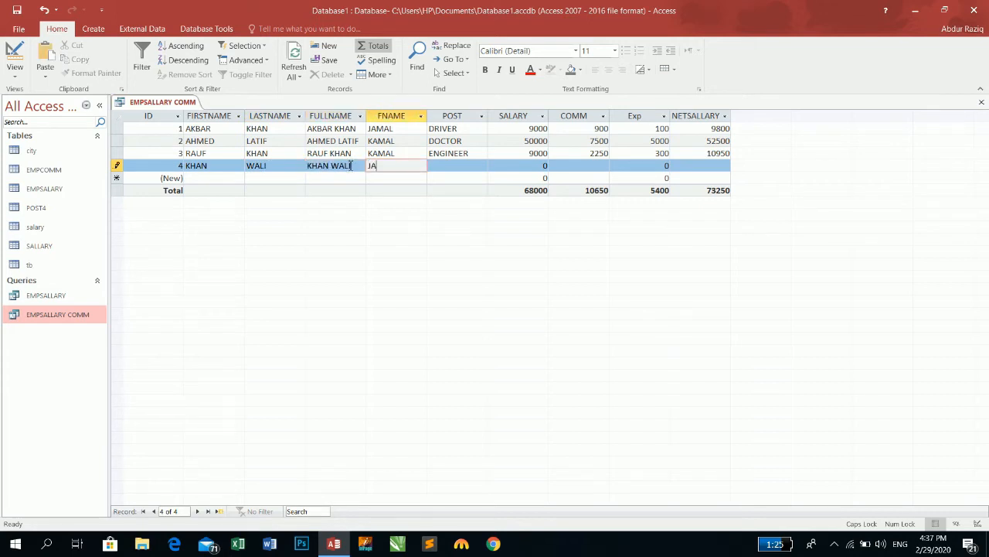
type("MAL")
key("Tab")
- Complete the new record with post DOCTOR, salary 15000 and Exp 350, and close the query
type("D")
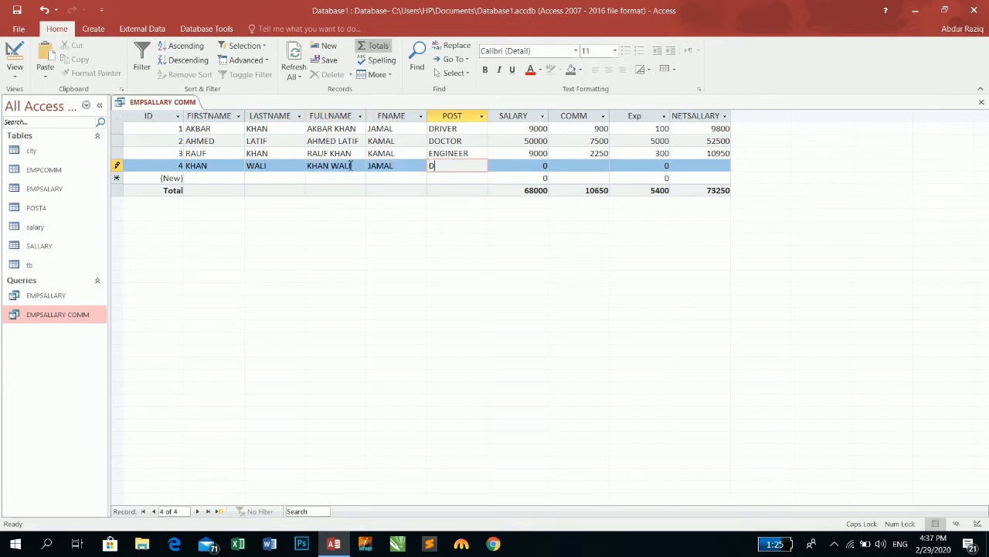
type("OCTOR")
key("Tab")
type("1")
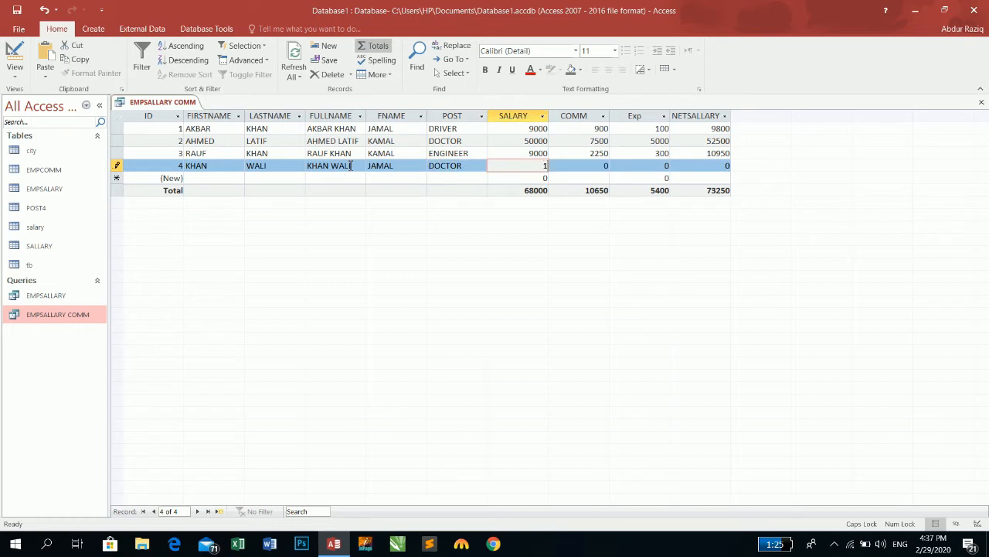
type("5000")
key("Tab")
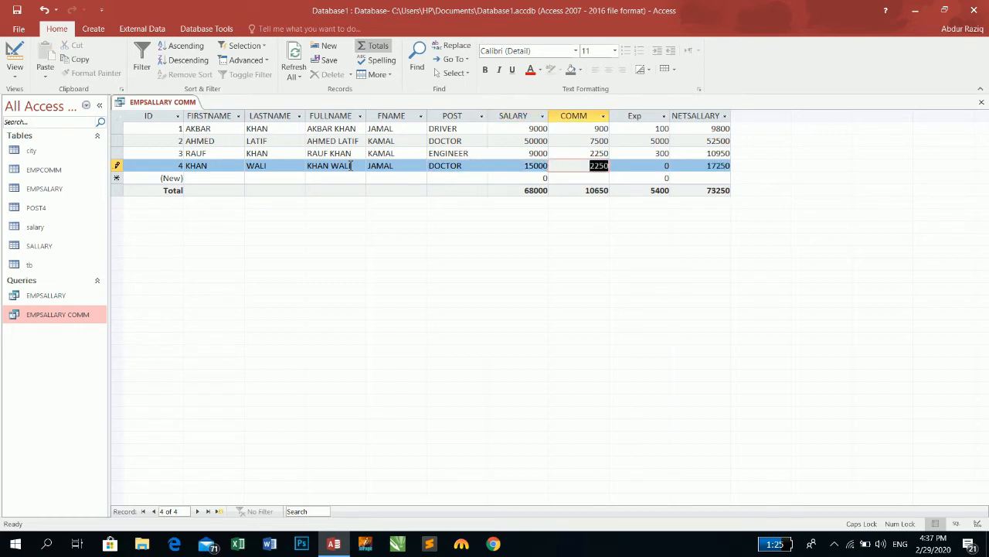
key("Tab")
type("350")
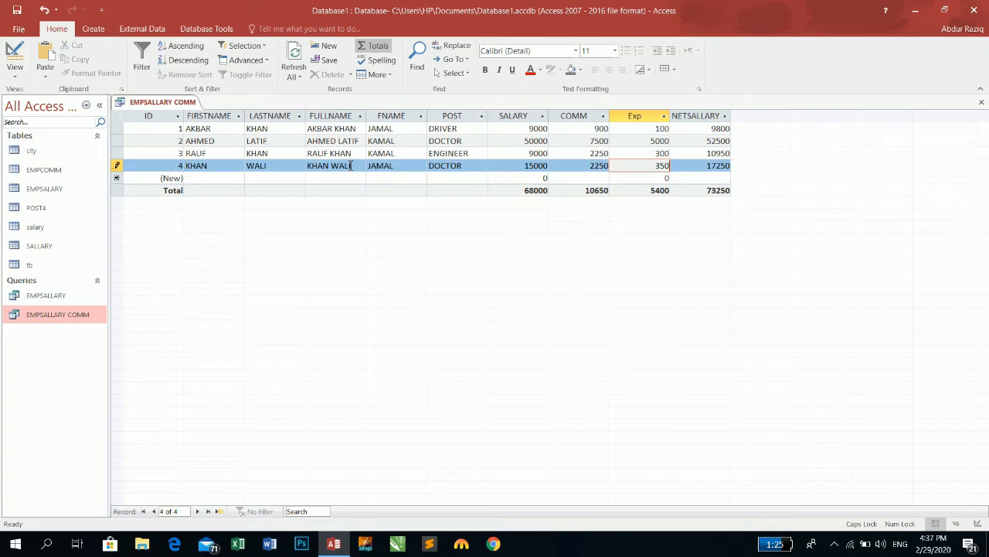
key("Tab")
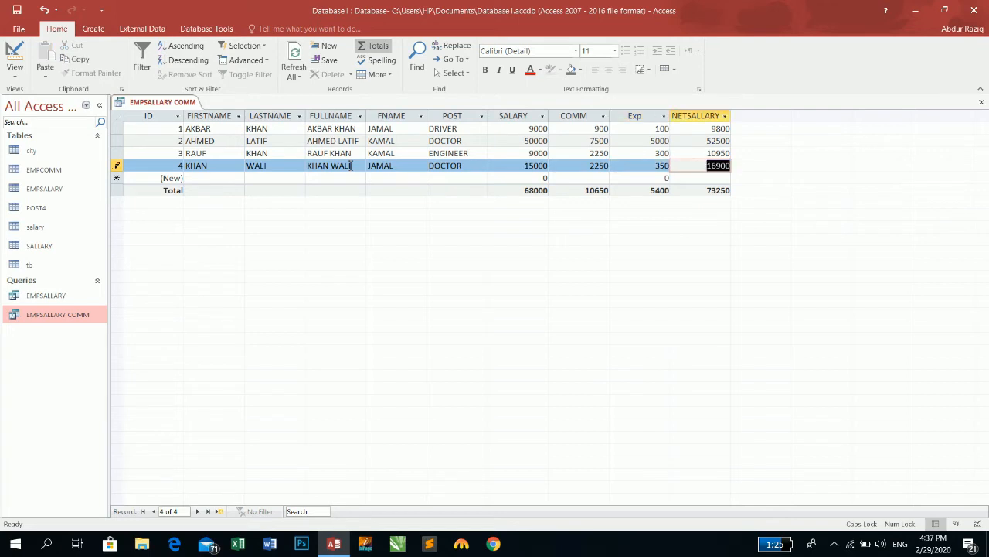
key("Tab")
key("Tab")
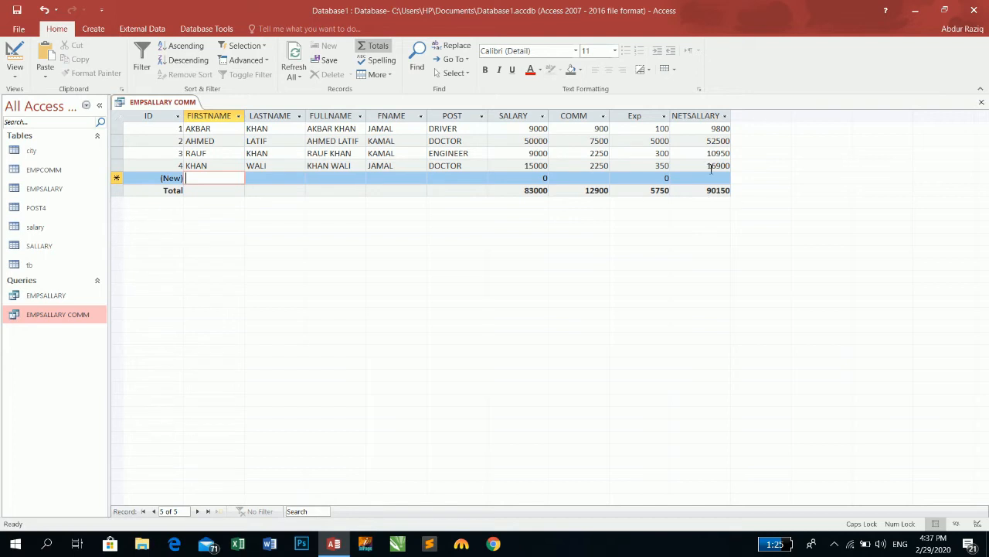
left_click(981, 105)
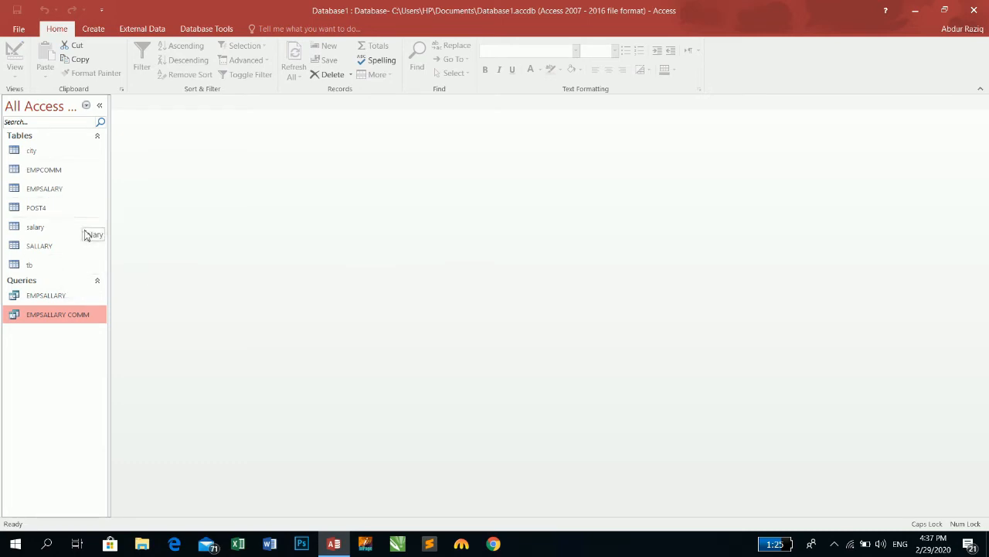
- Open the EMPCOMM table's design and insert a JOININGDATE field of type Date/Time above FIRSTNAME
left_click(58, 174)
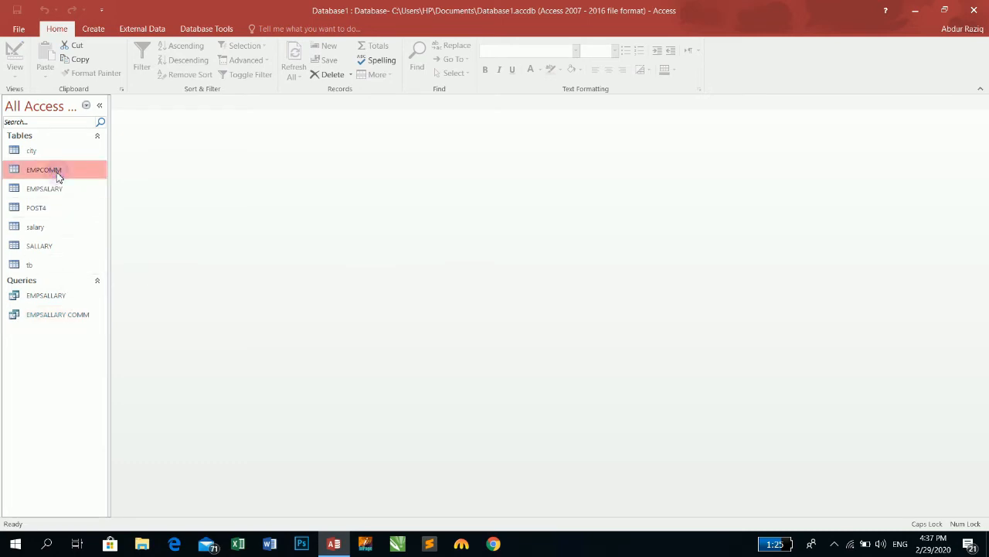
right_click(58, 174)
left_click(93, 194)
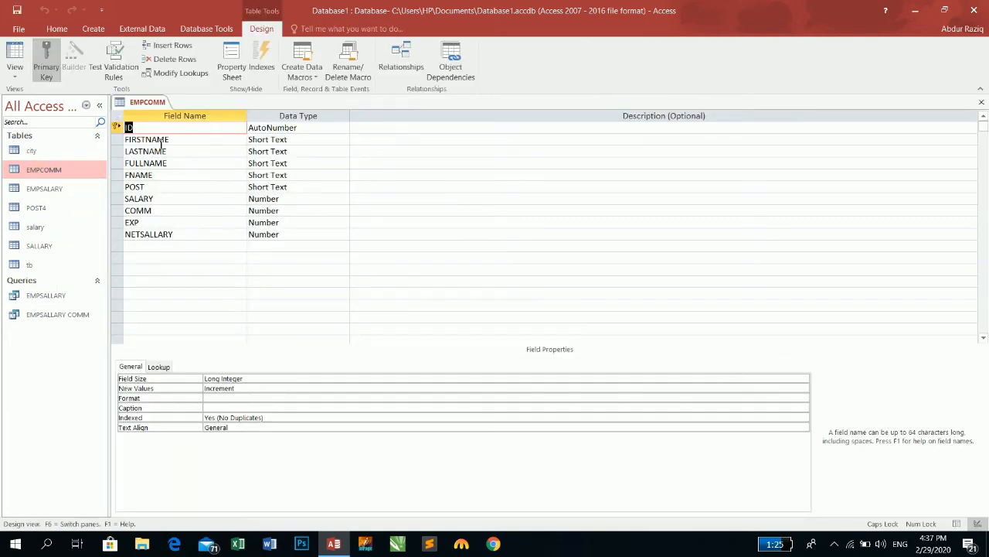
left_click(179, 139)
right_click(179, 139)
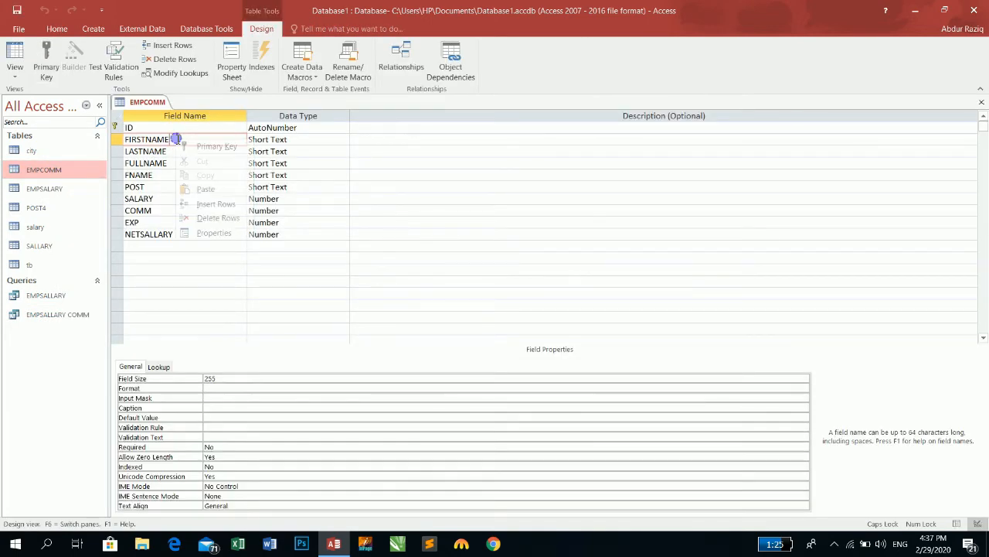
left_click(215, 203)
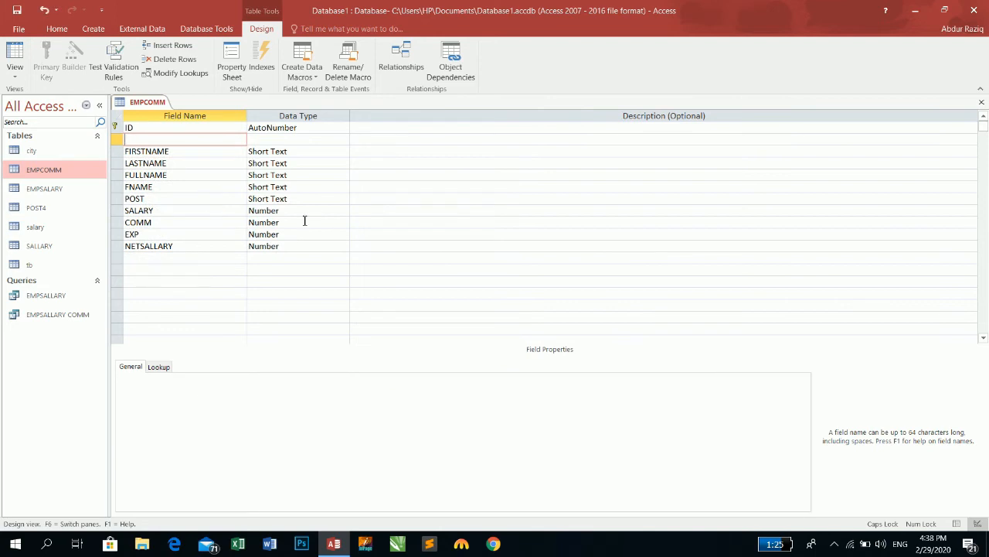
type("JOININGDATE")
key("Tab")
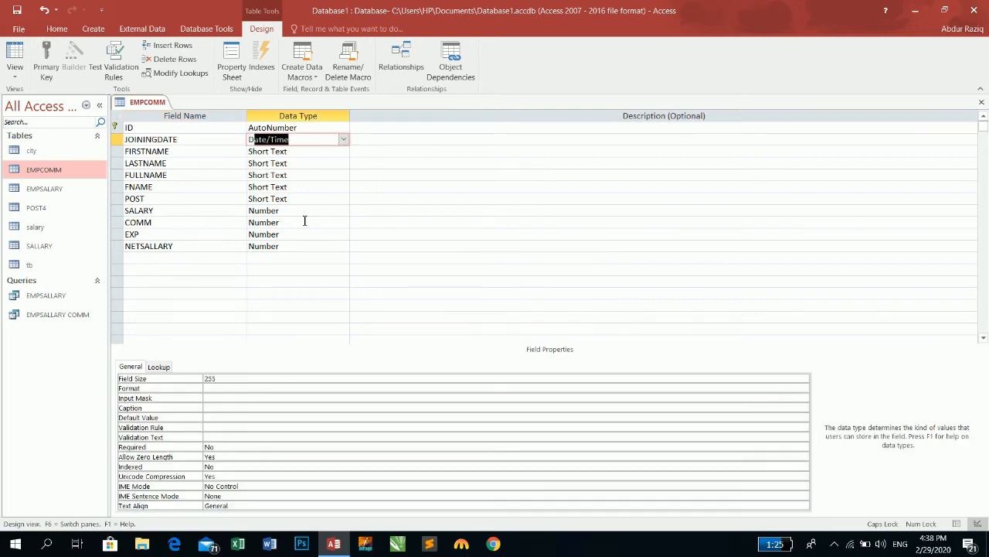
type("d")
key("Tab")
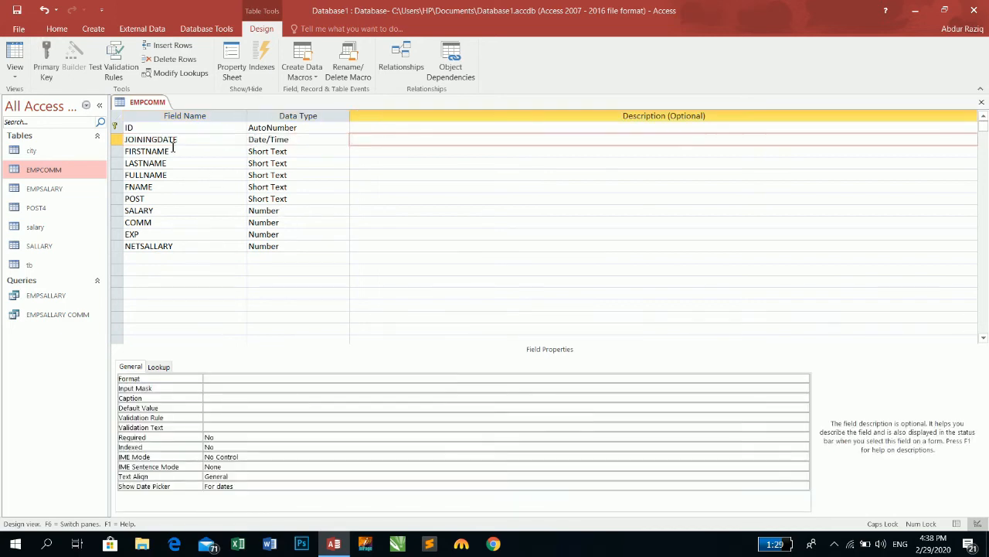
- Add a RESIGN field with the Date/Time data type below NETSALLARY
left_click(162, 258)
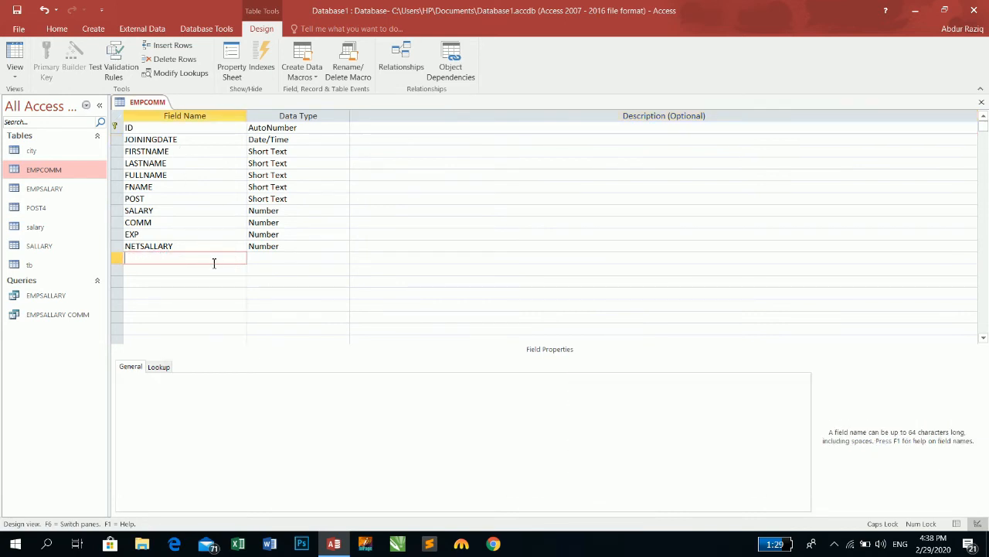
type("RESIGN")
key("Tab")
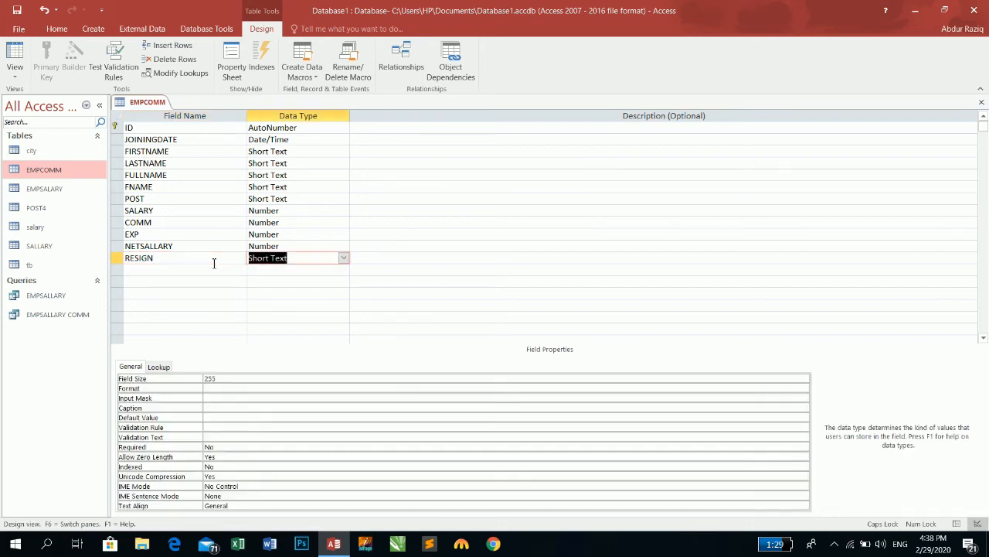
type("d")
key("Tab")
key("Tab")
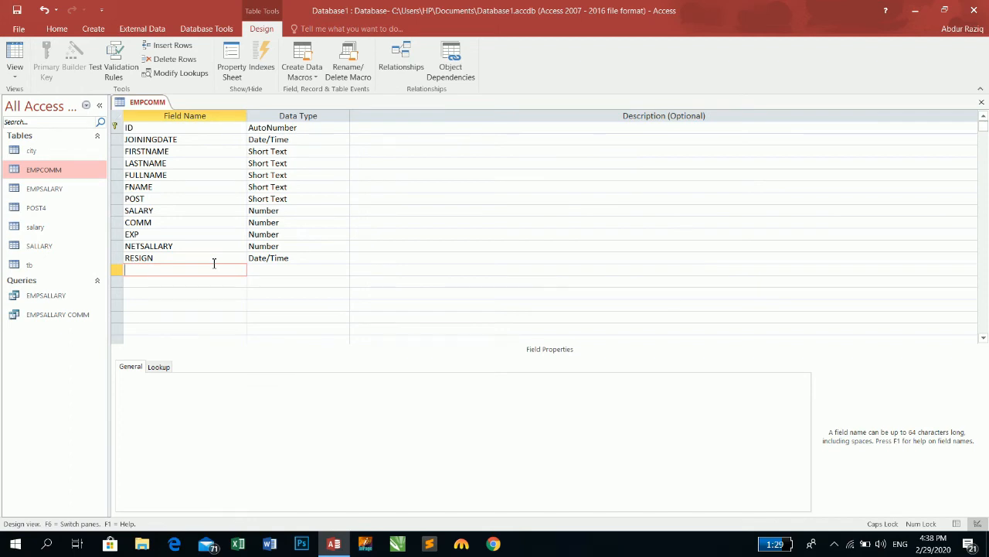
- Add a DURATION field with the Number data type below RESIGN and close the EMPCOMM table
type("TOTAL")
key("BackSpace")
key("BackSpace")
key("BackSpace")
key("BackSpace")
type("DURATION")
key("Tab")
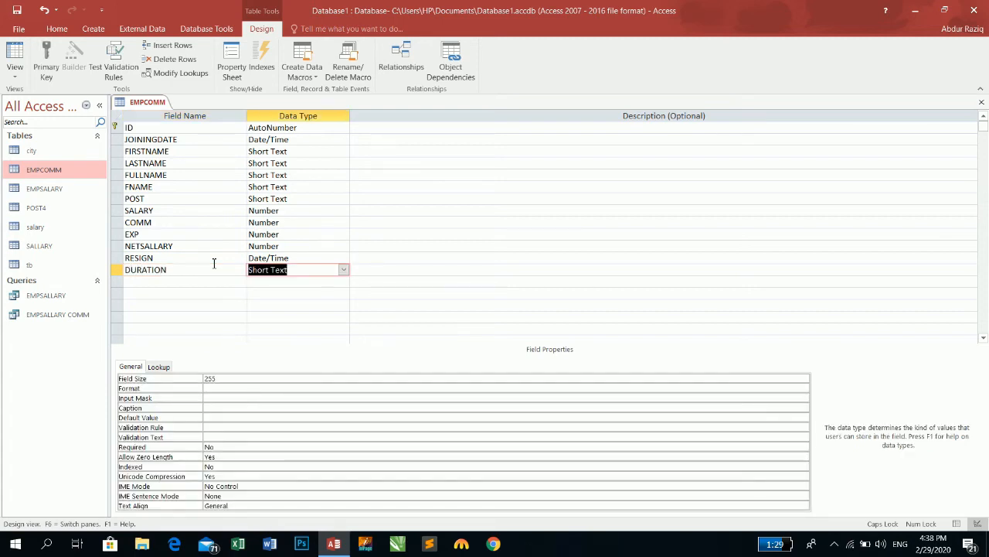
type("Number")
key("Tab")
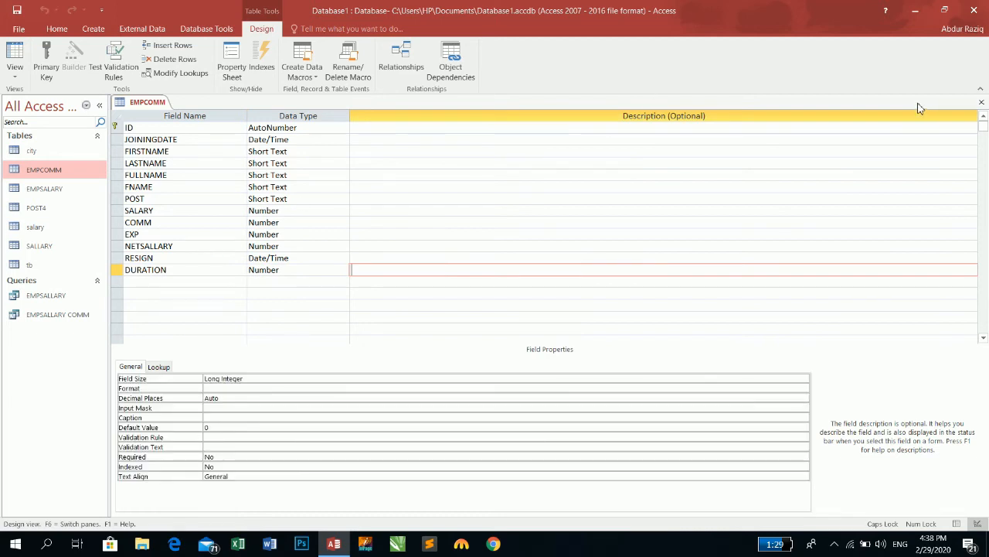
left_click(982, 103)
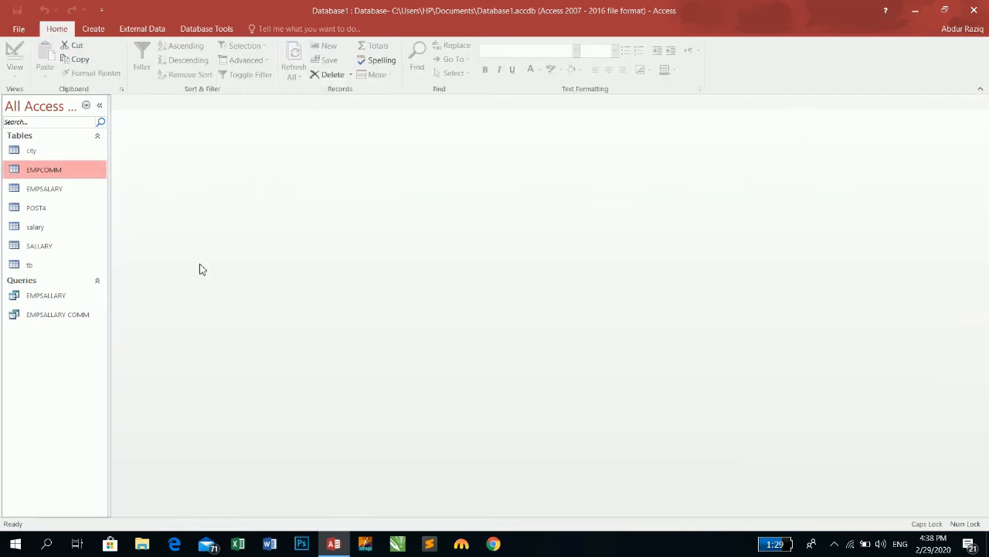
- Open the EMPSALLARY COMM query's design and insert the JOININGDATE field before FIRSTNAME
left_click(55, 301)
left_click(62, 317)
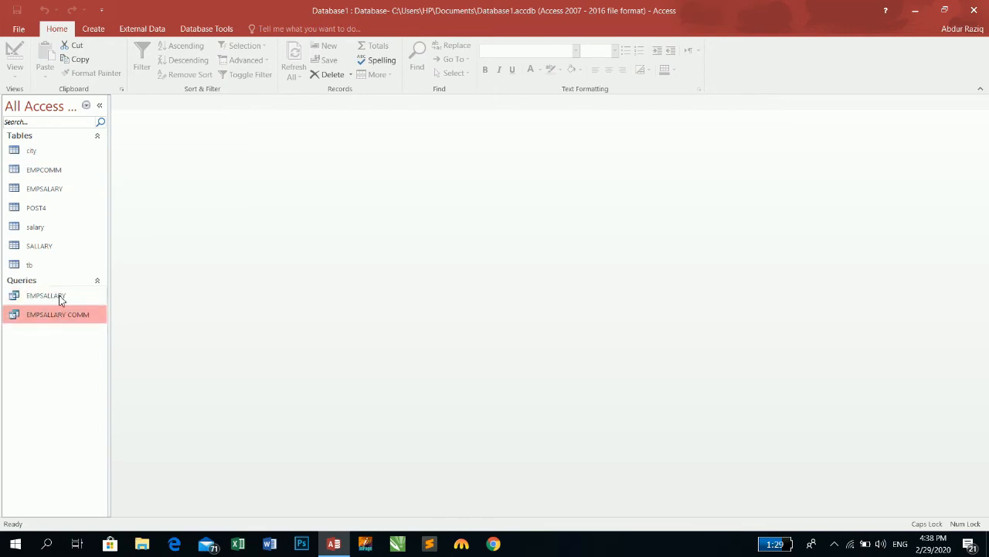
left_click(60, 294)
right_click(69, 317)
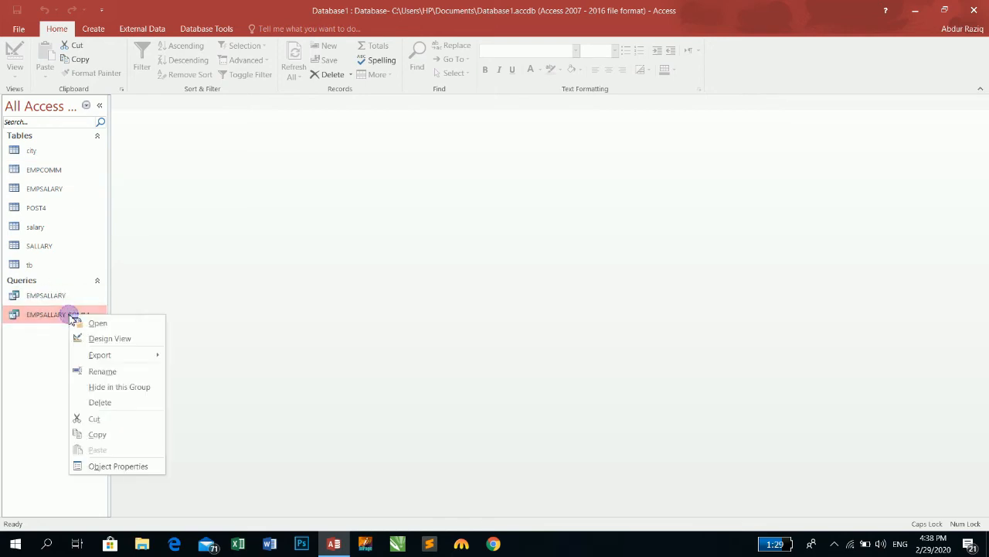
left_click(102, 340)
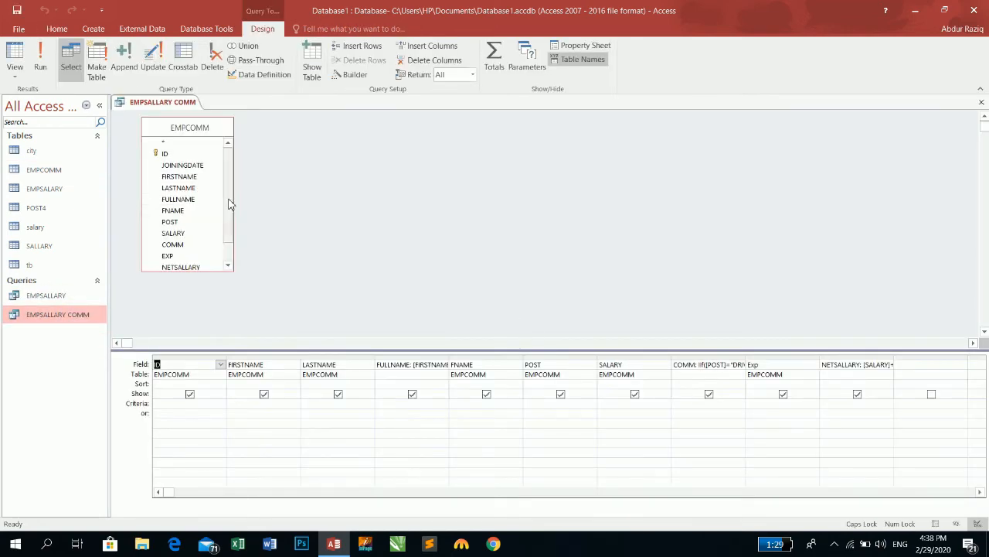
left_click_drag(228, 201, 243, 265)
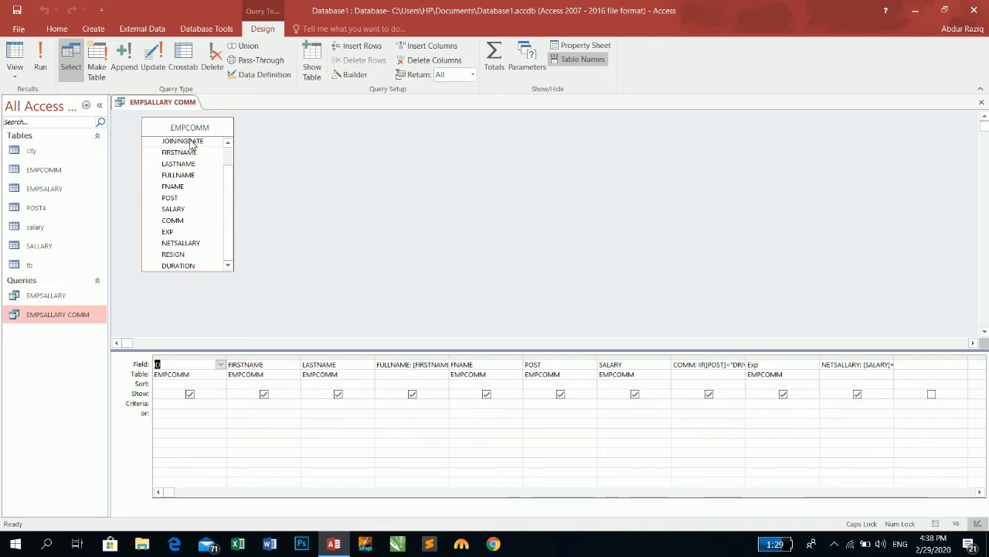
left_click_drag(190, 145, 232, 368)
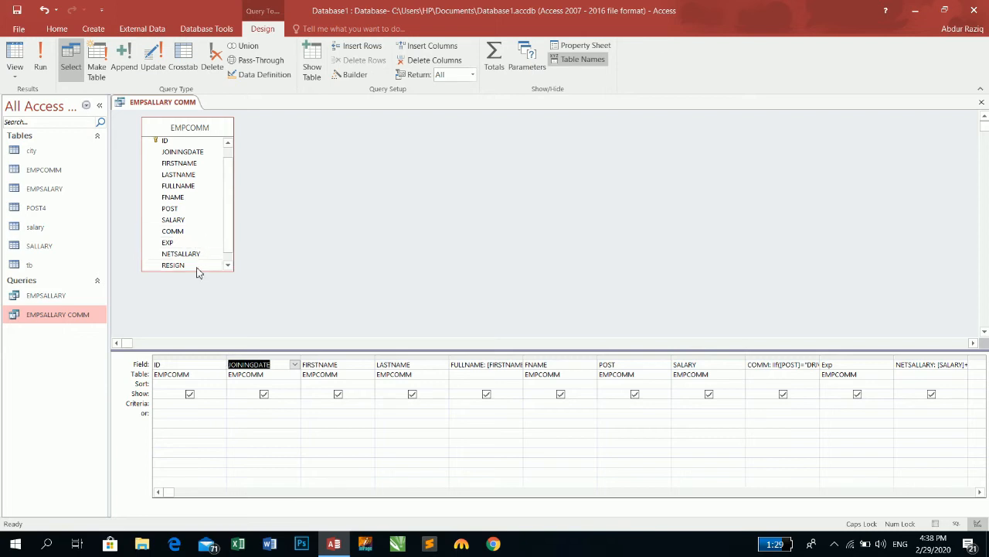
- Add the RESIGN and DURATION fields to the query grid after the NETSALLARY column
left_click_drag(230, 223, 979, 369)
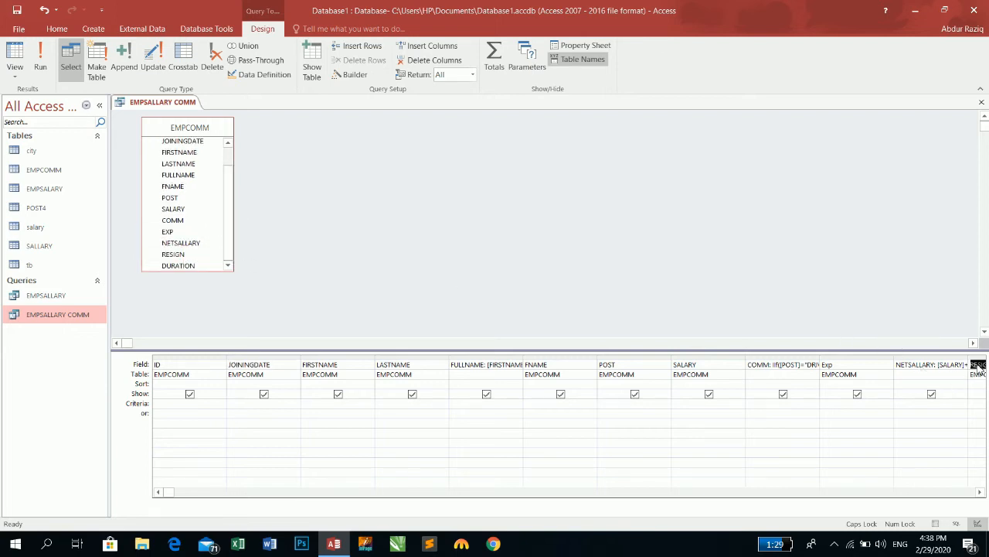
left_click(979, 491)
left_click(978, 494)
left_click(979, 493)
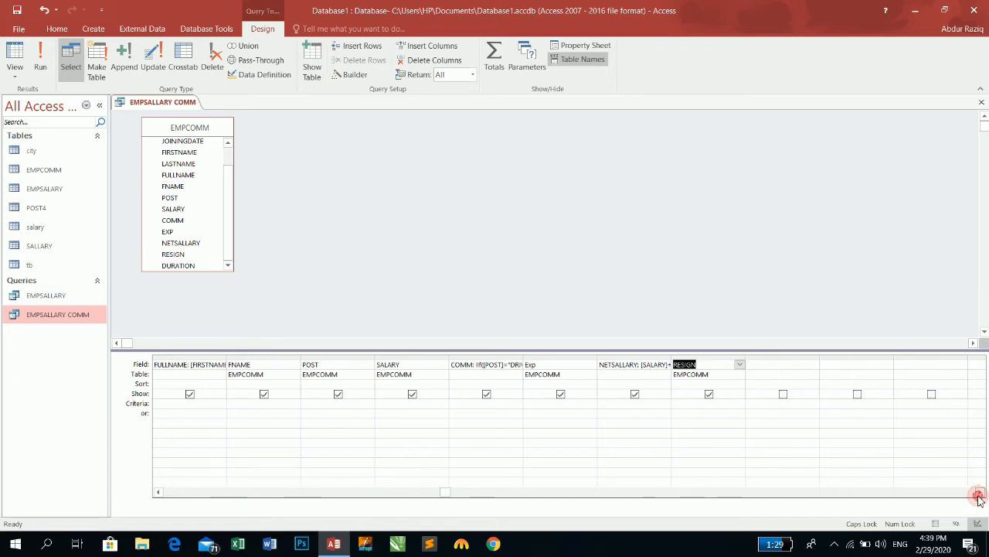
left_click(978, 493)
left_click_drag(180, 265, 703, 374)
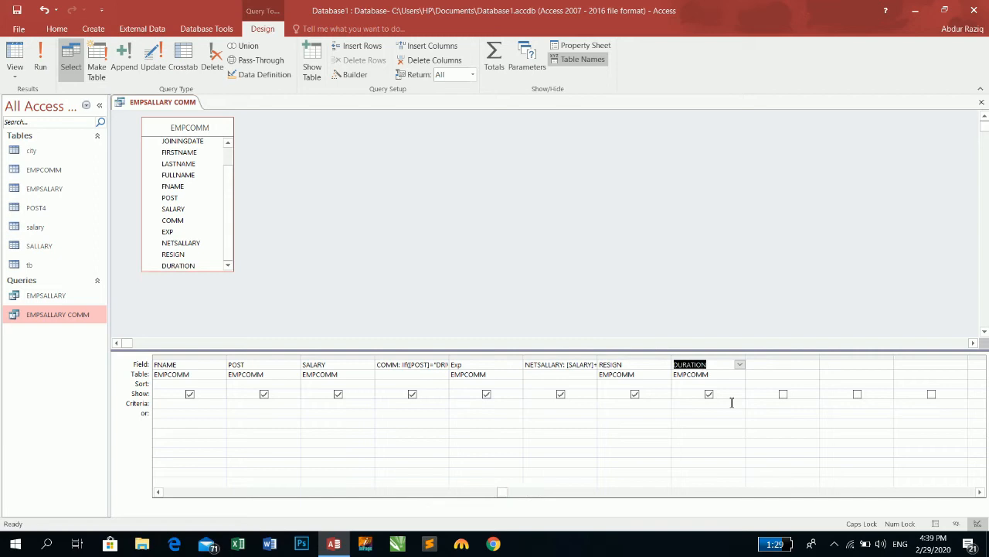
- Turn the DURATION column into a calculated field, RESIGN-JOININGDATE, and run the query
left_click(712, 365)
type("F")
type("R")
type("ESIGN")
type("-JOININGDATE")
key("Return")
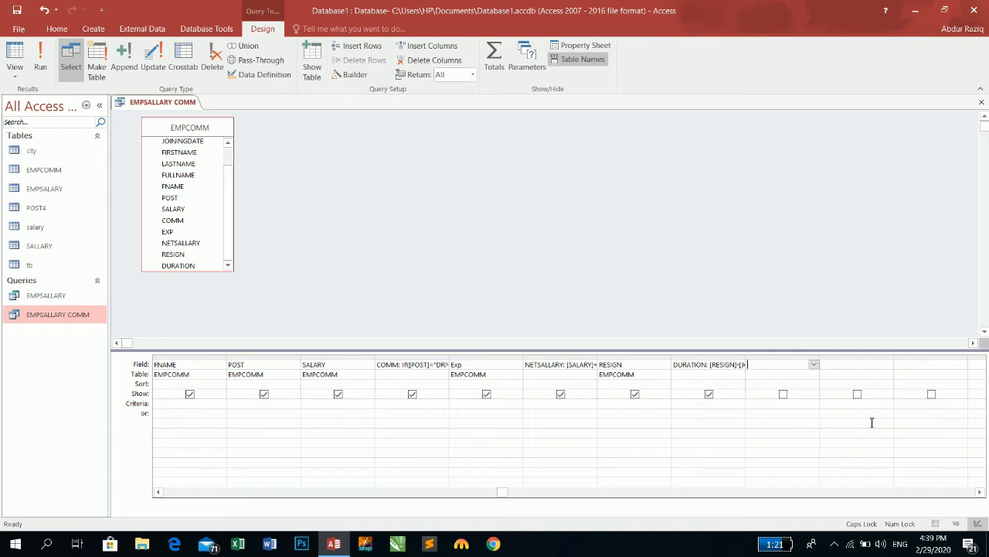
left_click(37, 56)
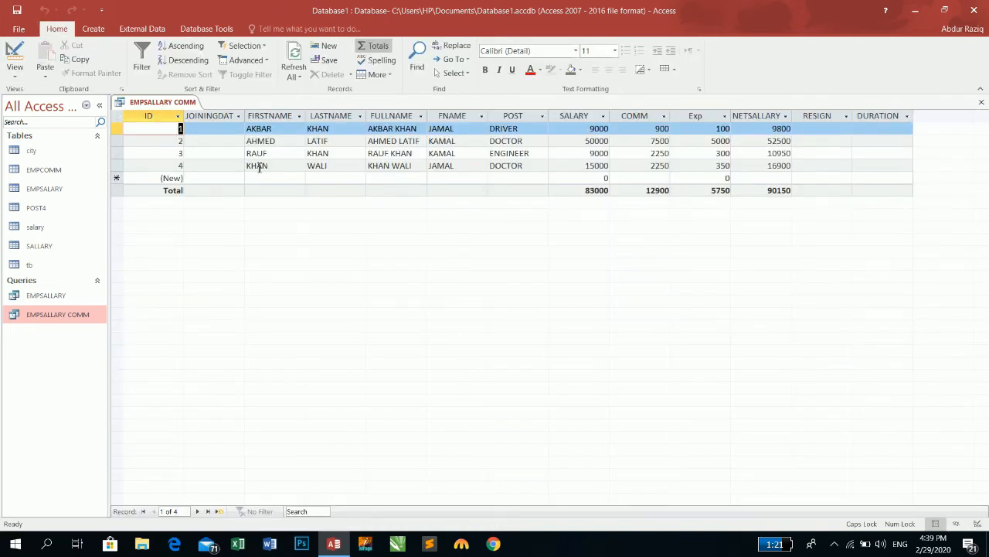
- Enter joining date 1/1/2015 and the current date, 2/29/2020, as the resign date in the first record
left_click(205, 129)
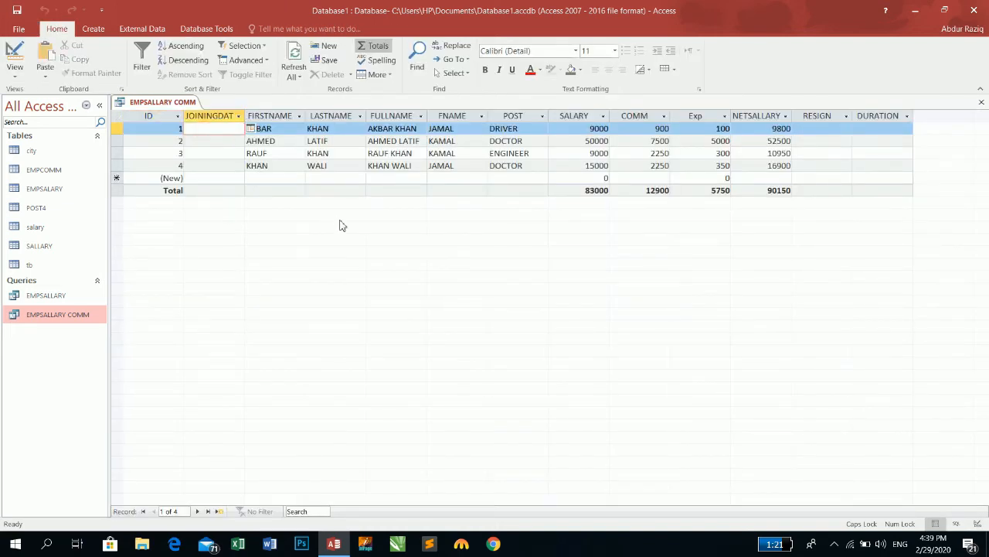
type("1/1/2015")
key("Tab")
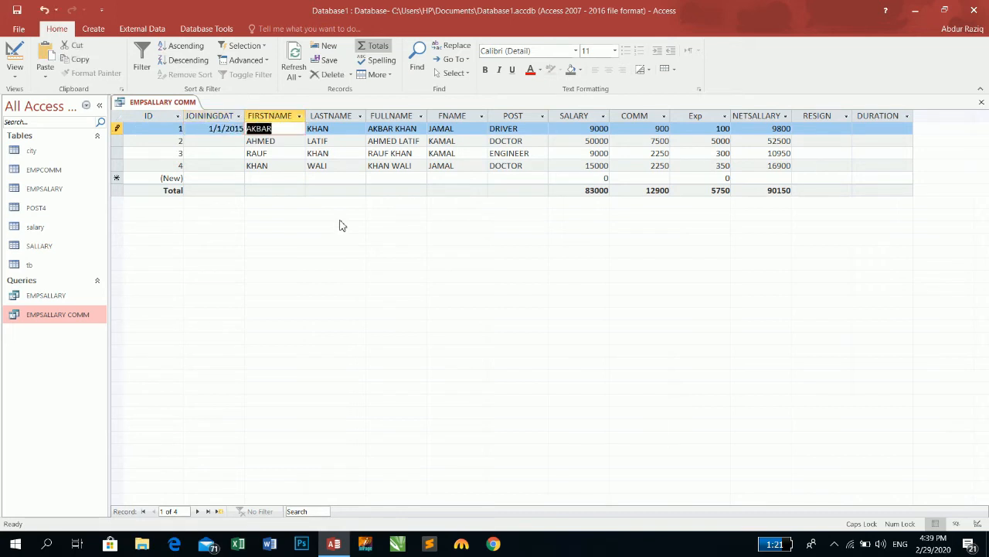
key("Tab")
key("Tab")
key("Tab")
key("Tab")
key("Tab")
key("Tab")
key("Tab")
key("Tab")
key("Tab")
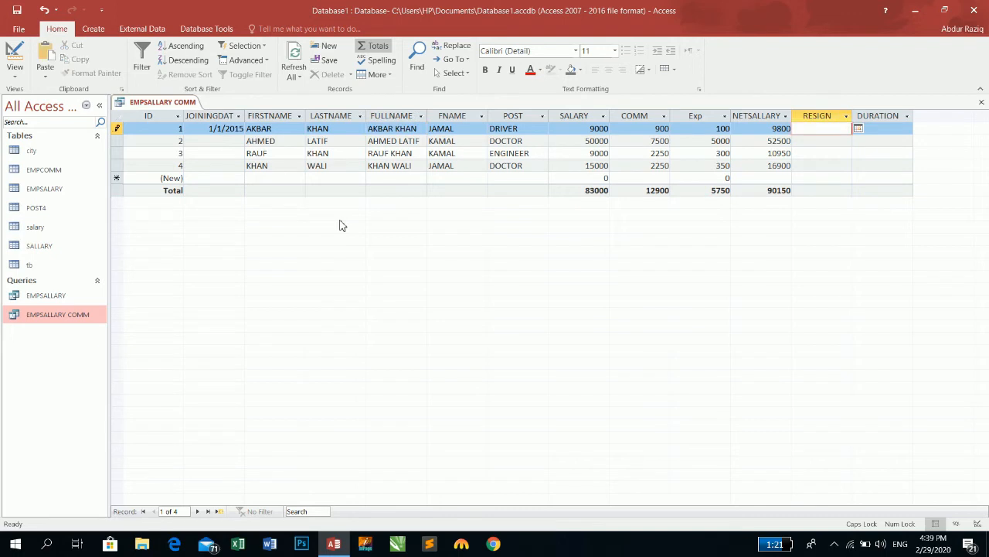
key("ctrl+semicolon")
key("Tab")
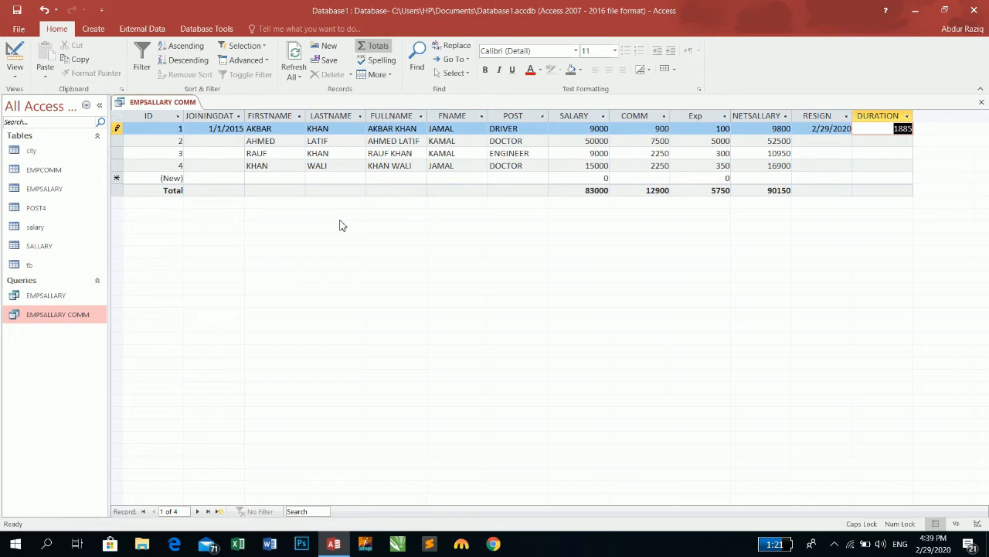
- Return to the query design, add a calculated YEARS column dividing the duration by 365, and try running the query
left_click(15, 56)
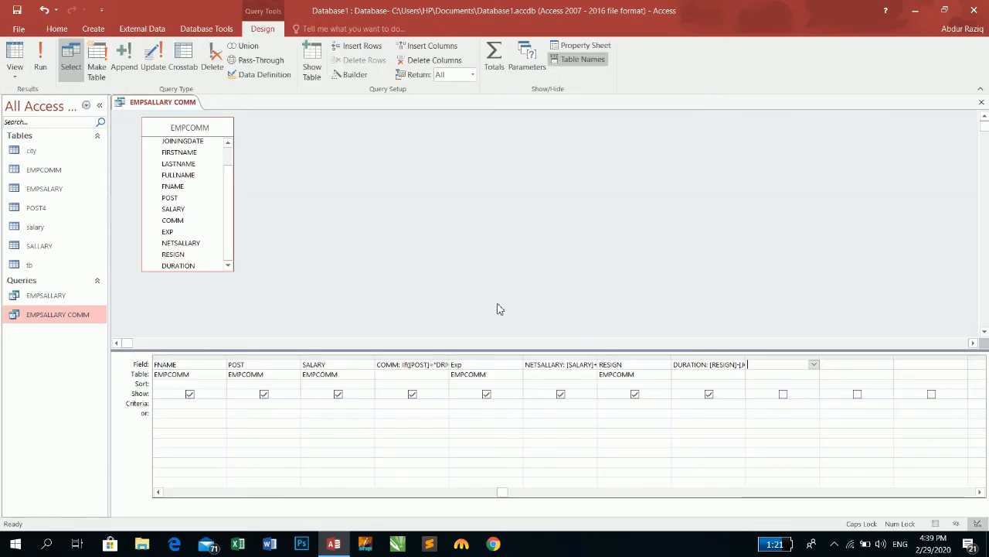
left_click(764, 368)
type("S:DURATIO")
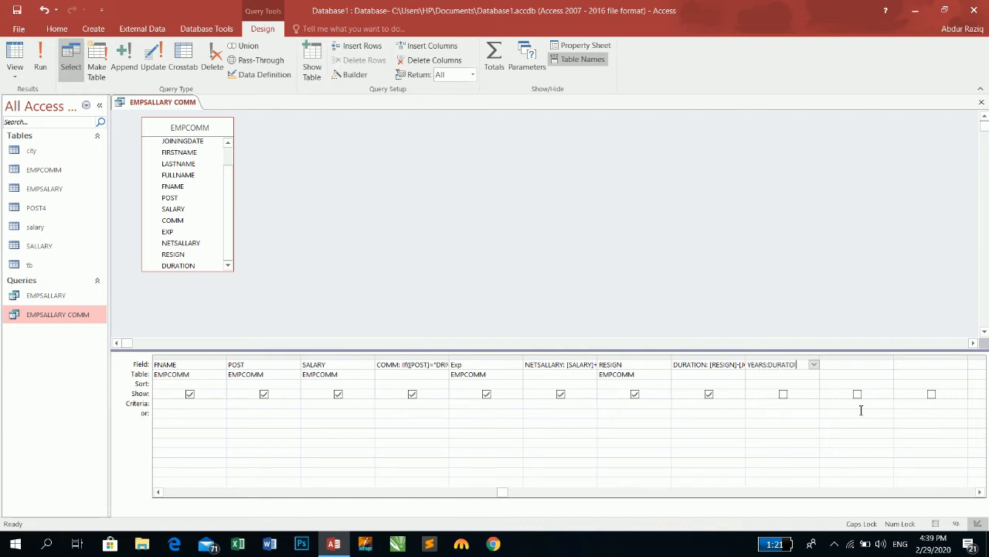
type("N/365")
key("Tab")
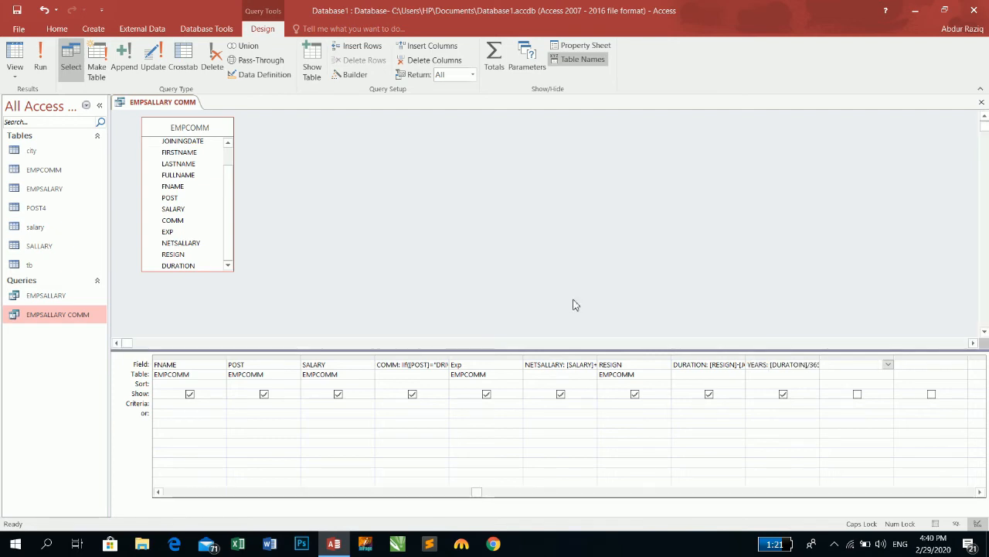
left_click(37, 59)
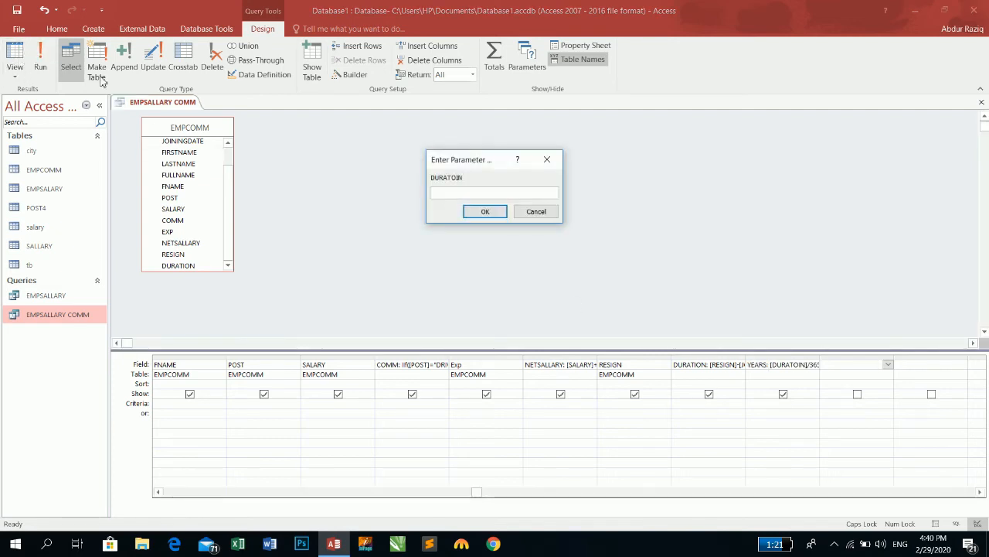
left_click(537, 212)
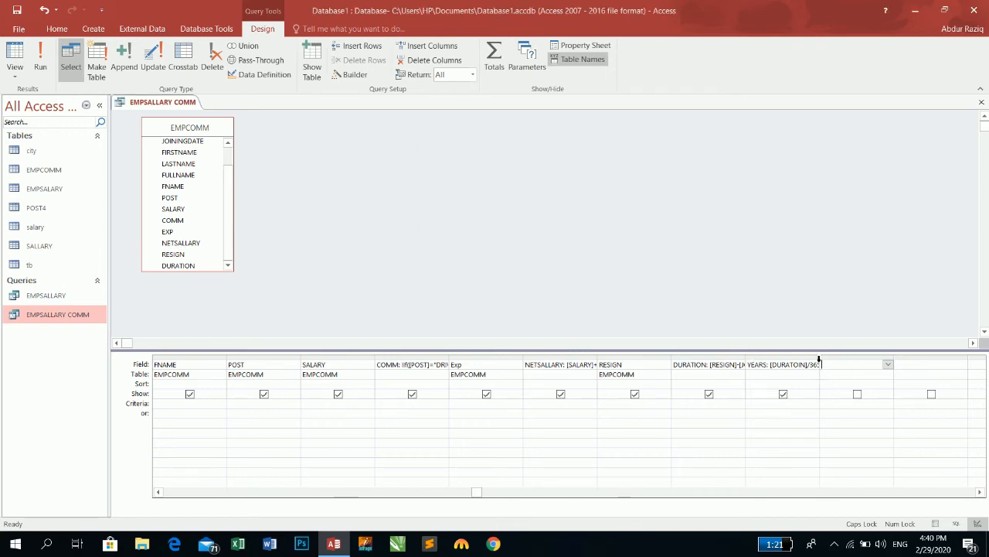
- Widen the YEARS column in the design, correct its misspelled field reference to DURATION, and run the query
left_click_drag(820, 359, 886, 361)
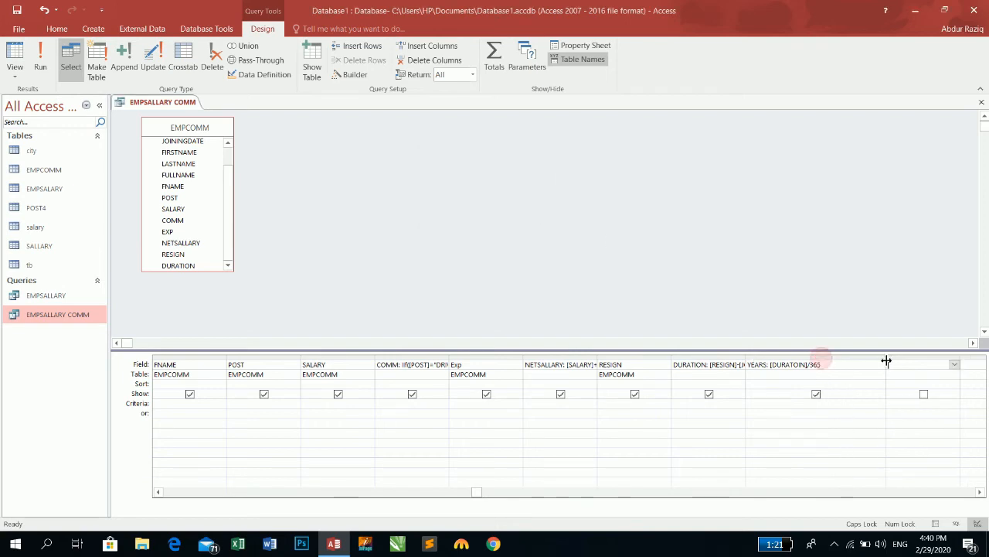
left_click(797, 363)
key("BackSpace")
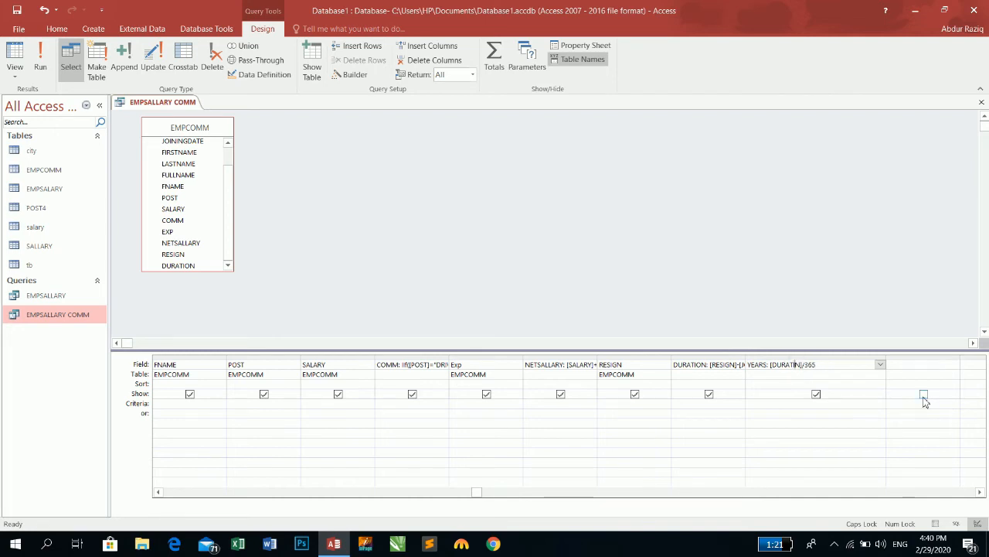
key("Tab")
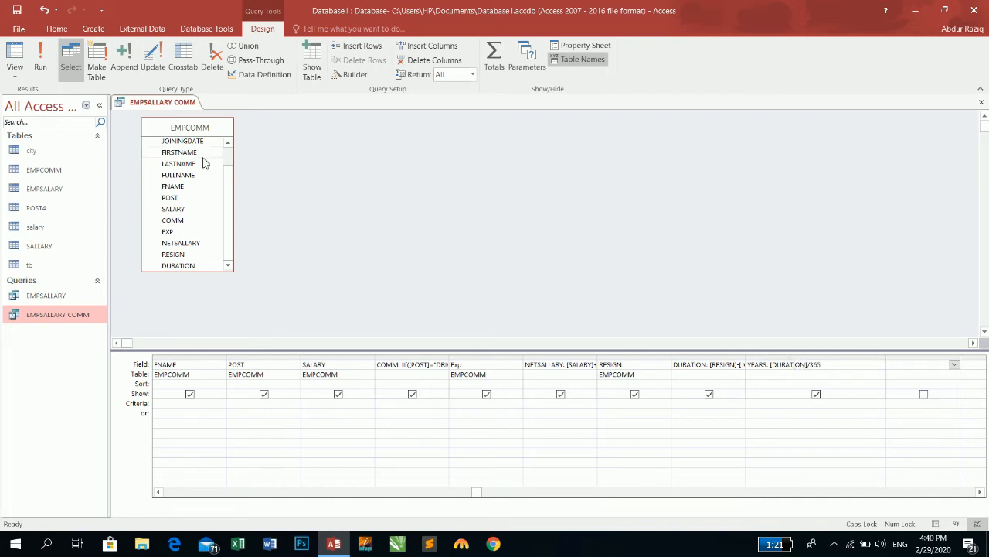
left_click(41, 69)
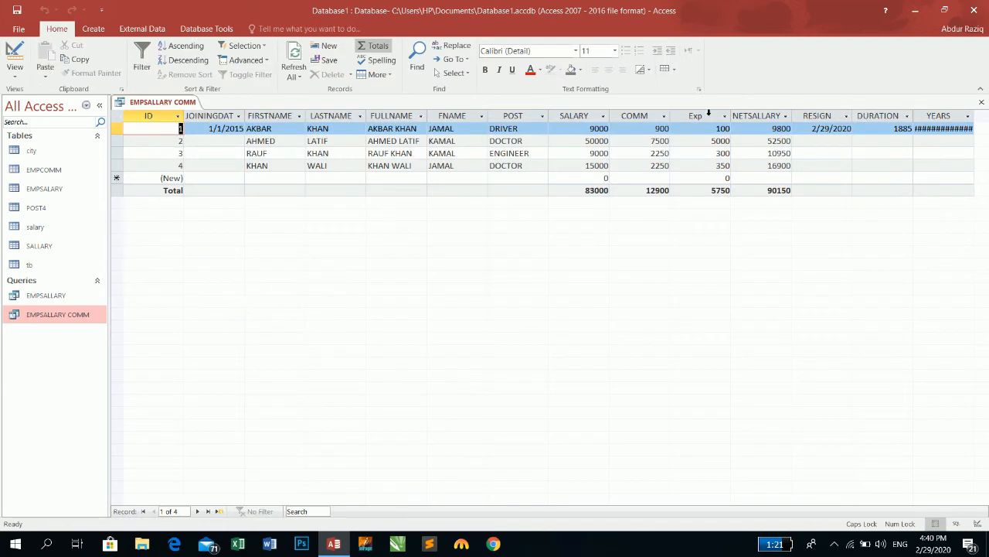
- Fit the YEARS column's width to its contents in the results and check the first record's DURATION and YEARS values
double_click(974, 114)
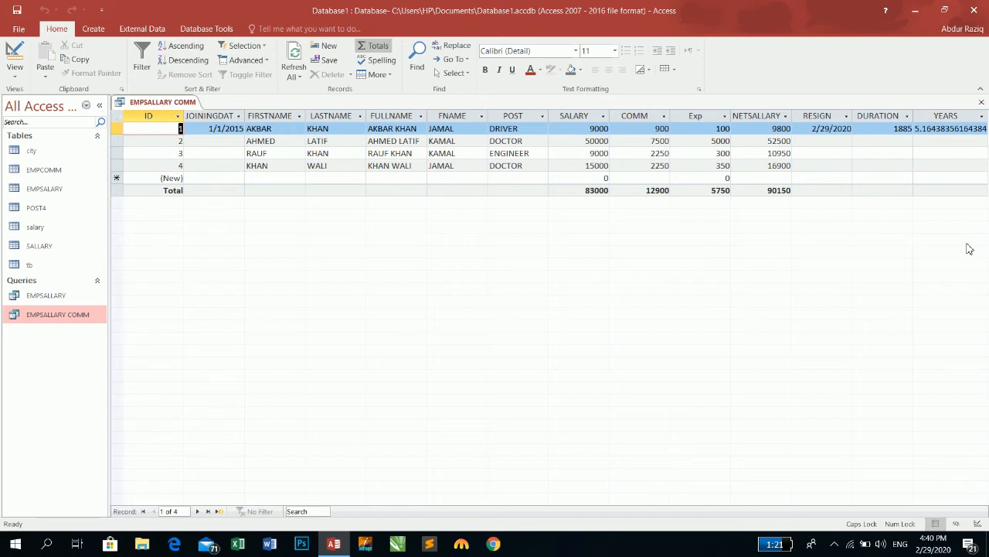
left_click(889, 128)
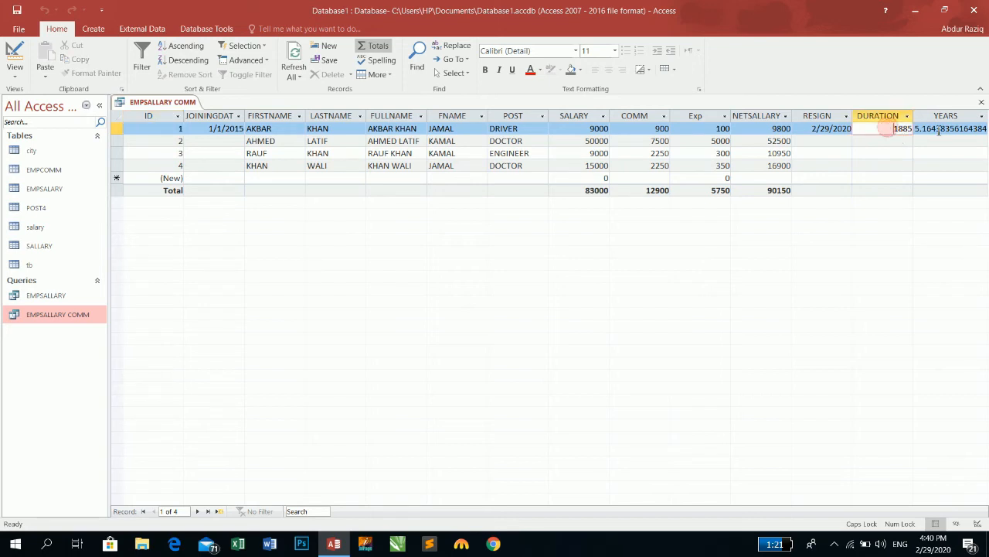
left_click(936, 129)
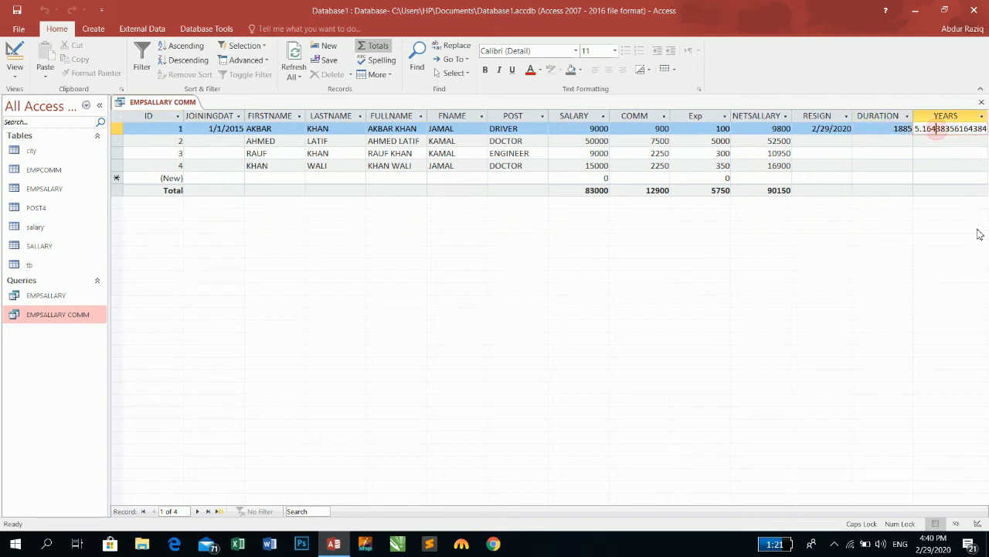
- Change the YEARS expression to Round([DURATION]/365,2) in the query design and run the query
left_click(15, 58)
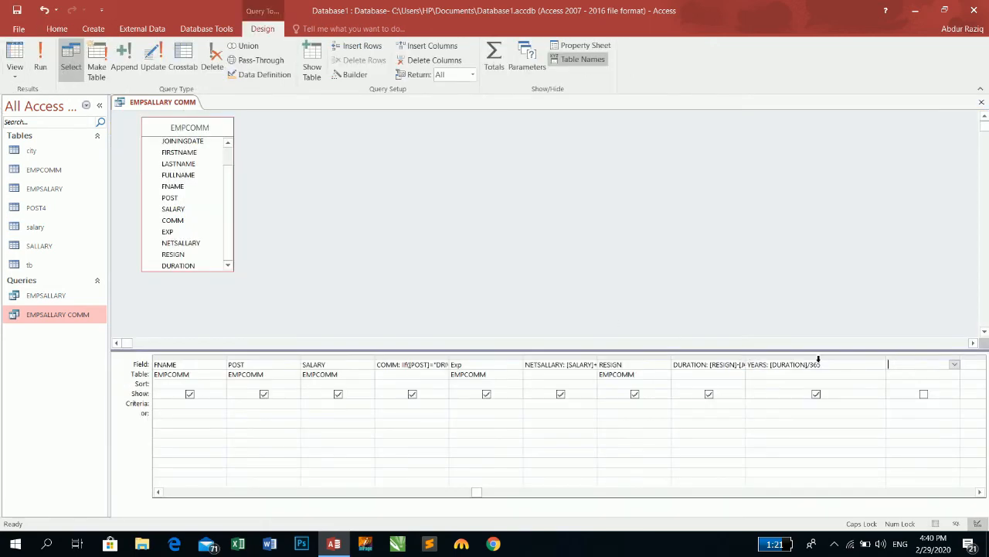
left_click(773, 364)
type("ROUND")
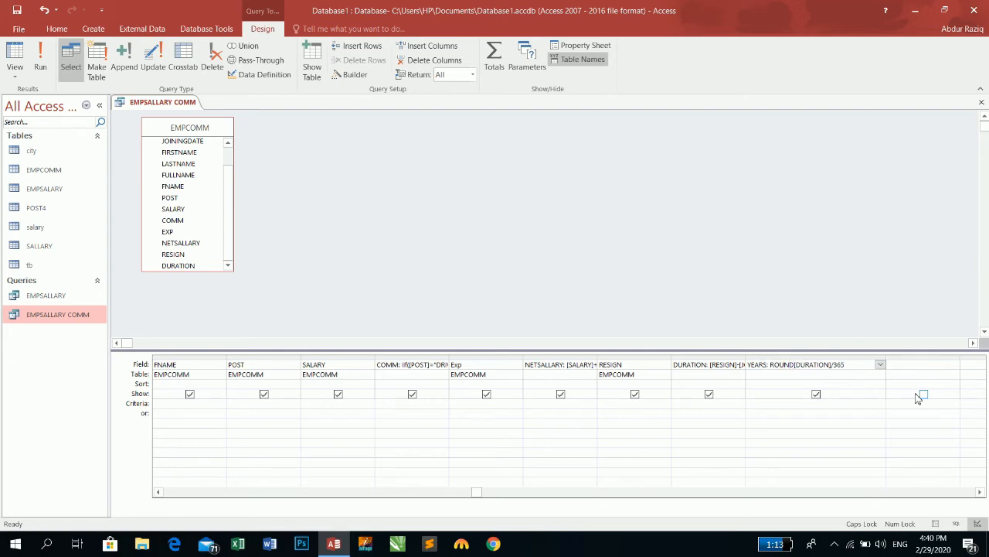
type("(")
key("Right")
key("Right")
type(",2")
key("Tab")
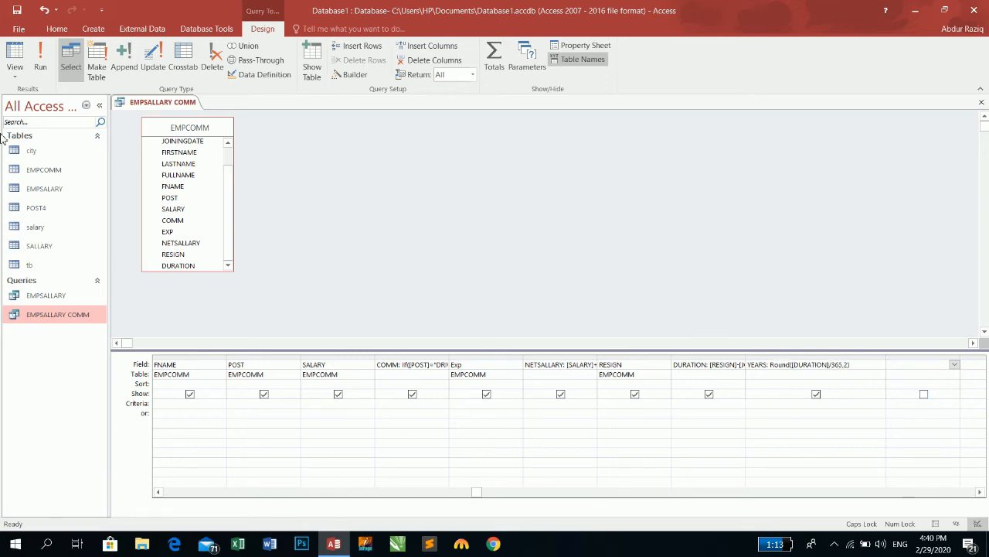
left_click(40, 67)
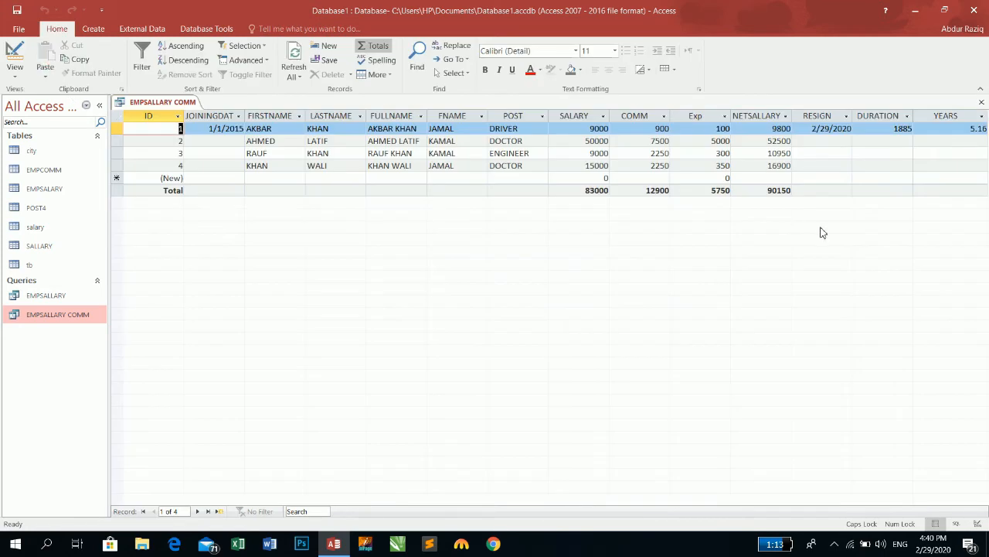
- Go through the first record's fields up to YEARS to examine the rounded value
key("Tab")
key("Tab")
key("Tab")
key("Tab")
key("Tab")
key("Tab")
key("Tab")
key("Tab")
key("Tab")
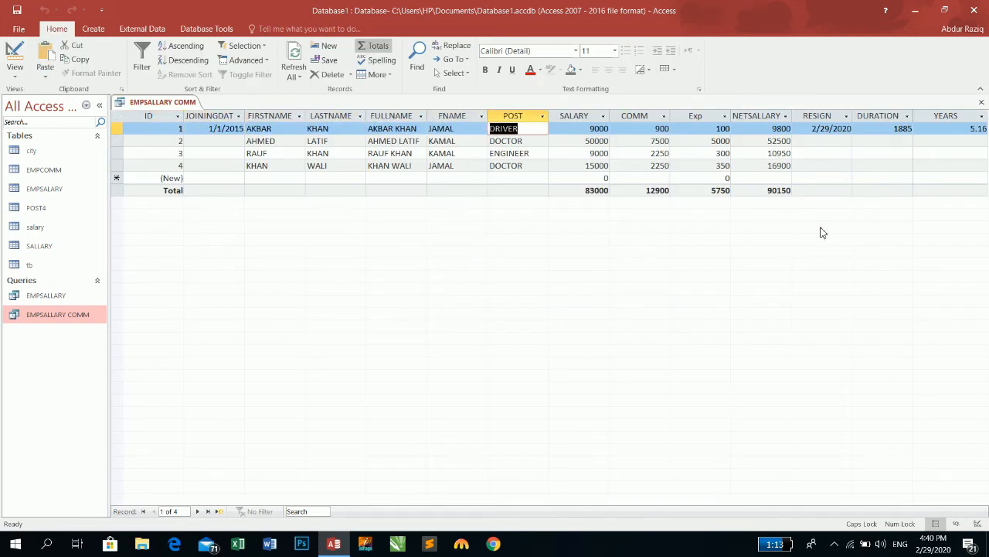
key("Tab")
key("Tab")
key("Tab")
key("Tab")
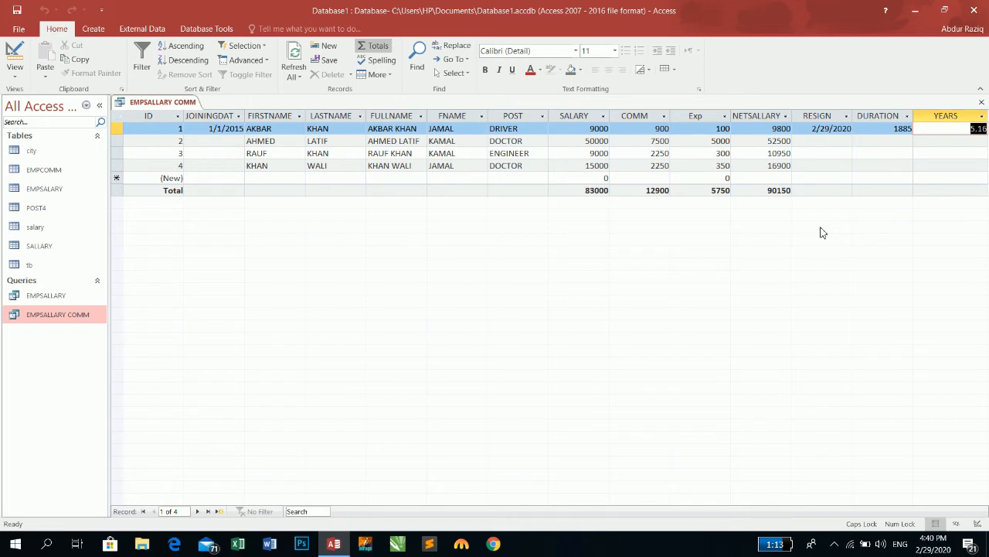
- Try to set the second record's JOININGDATE to 2/29/2019
key("Tab")
key("Tab")
key("Tab")
key("Tab")
key("Tab")
key("Tab")
key("Tab")
key("Tab")
key("Tab")
key("Tab")
key("Tab")
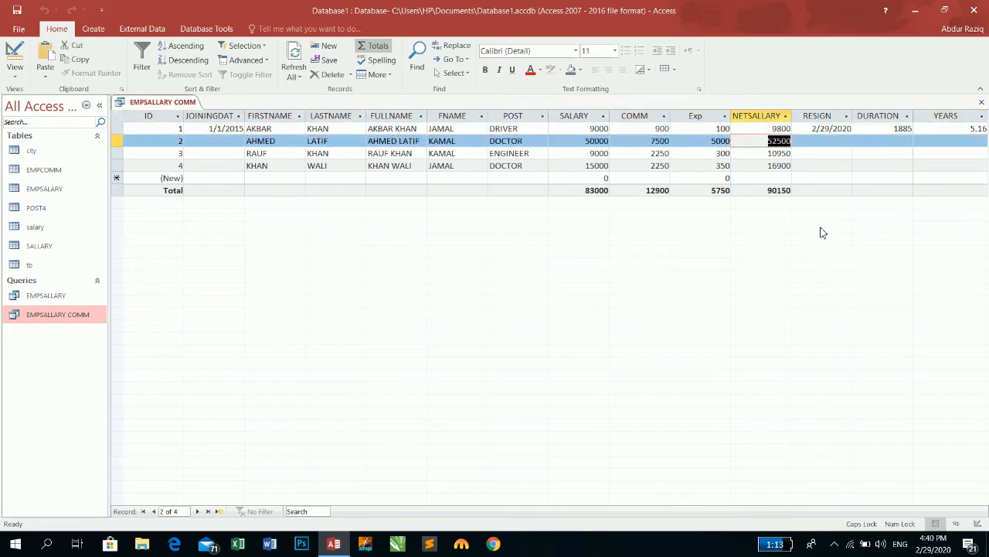
key("Tab")
key("shift+Tab")
key("shift+Tab")
key("shift+Tab")
key("shift+Tab")
key("shift+Tab")
key("shift+Tab")
key("shift+Tab")
key("shift+Tab")
key("shift+Tab")
key("shift+Tab")
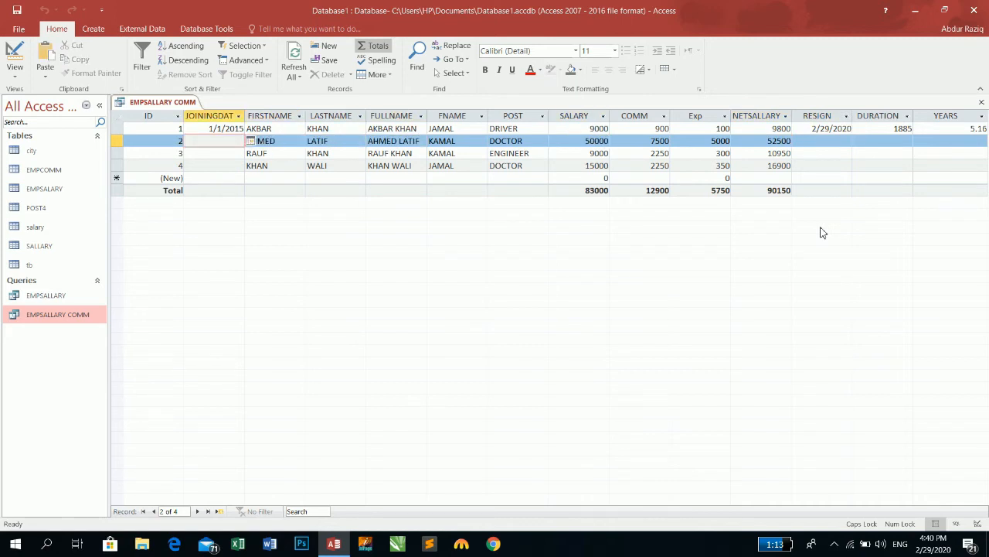
key("ctrl+semicolon")
key("BackSpace")
key("BackSpace")
type("19")
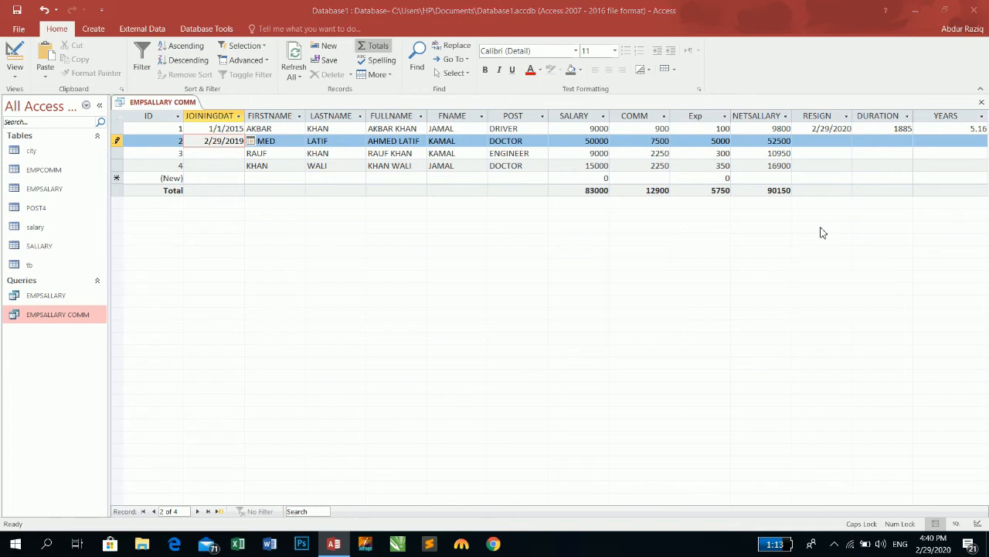
key("Tab")
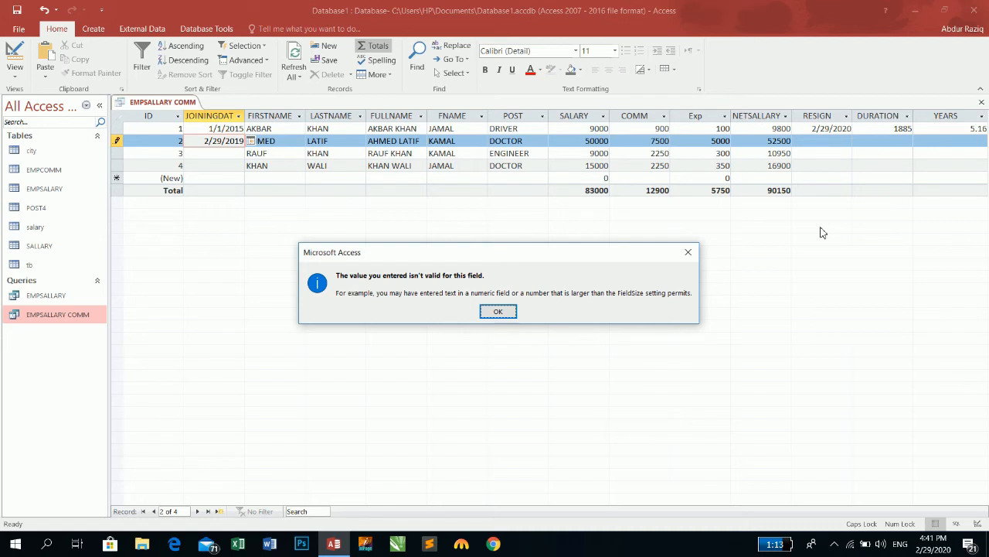
key("Return")
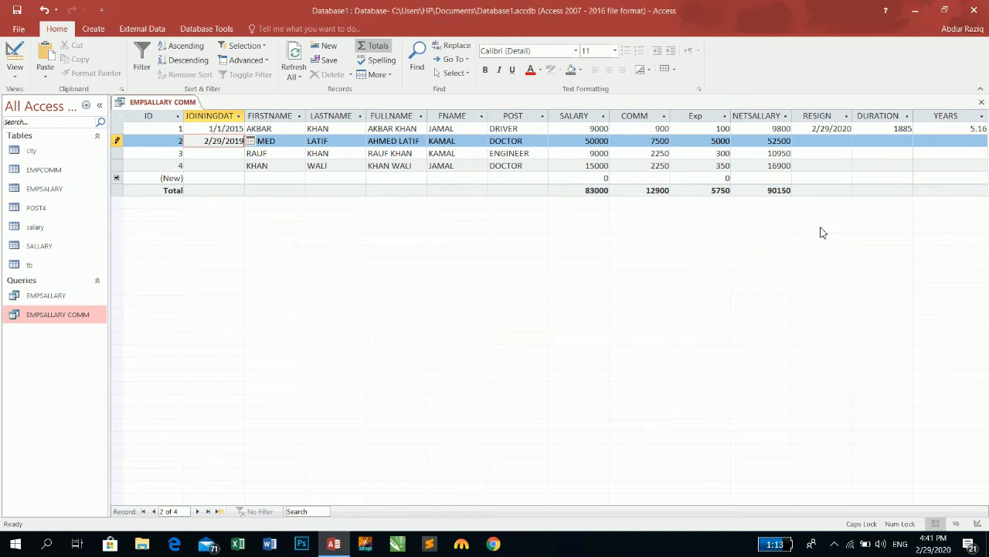
- Discard the rejected date and enter the current date, 2/29/2020, as the second record's JOININGDATE
key("Escape")
key("ctrl+semicolon")
key("Tab")
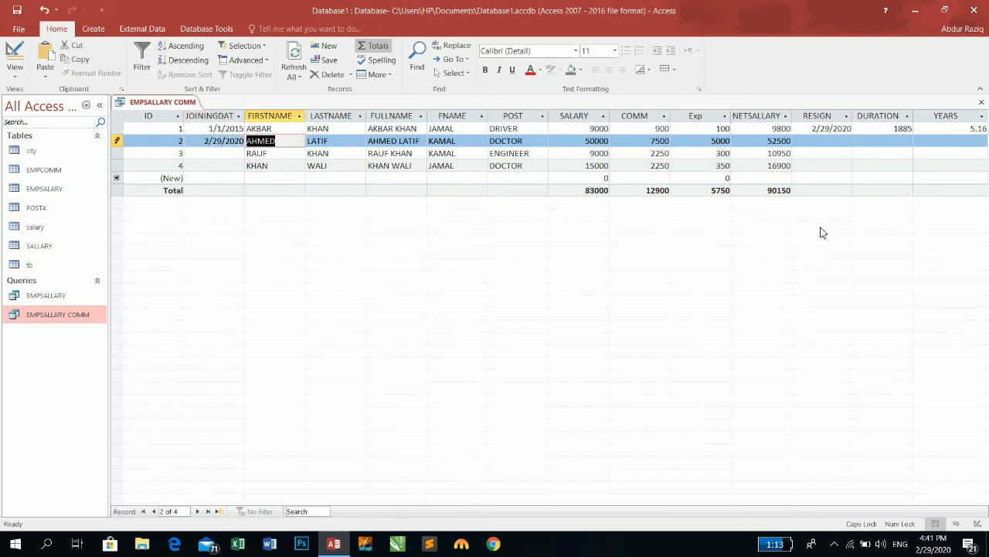
key("shift+Tab")
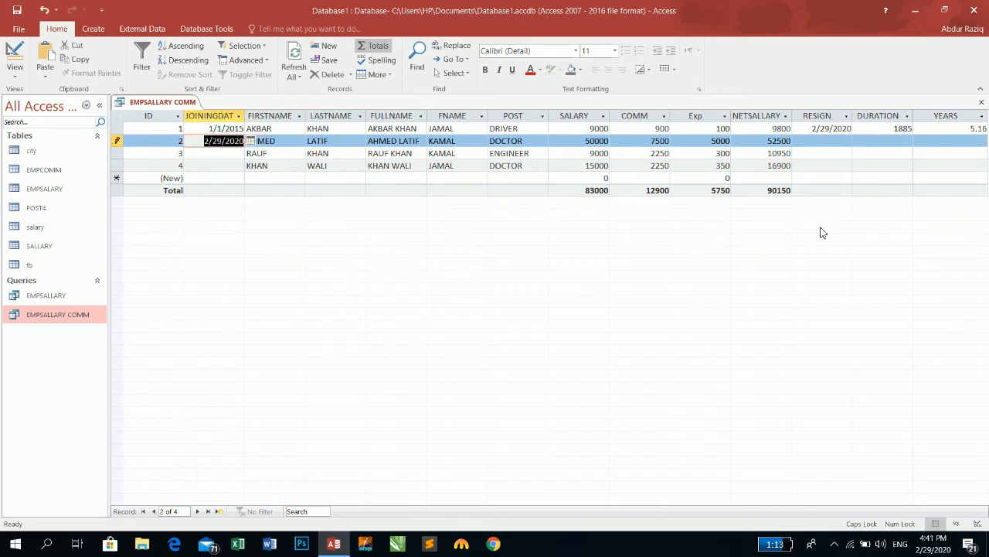
- Try to change the year in the second record's JOININGDATE to 2019
left_click(244, 145)
left_click(241, 144)
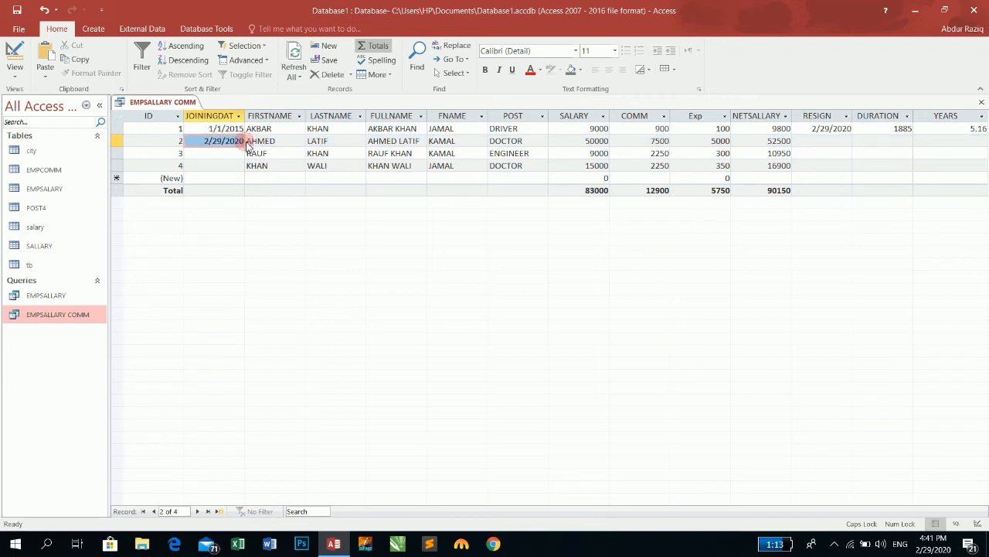
left_click(241, 142)
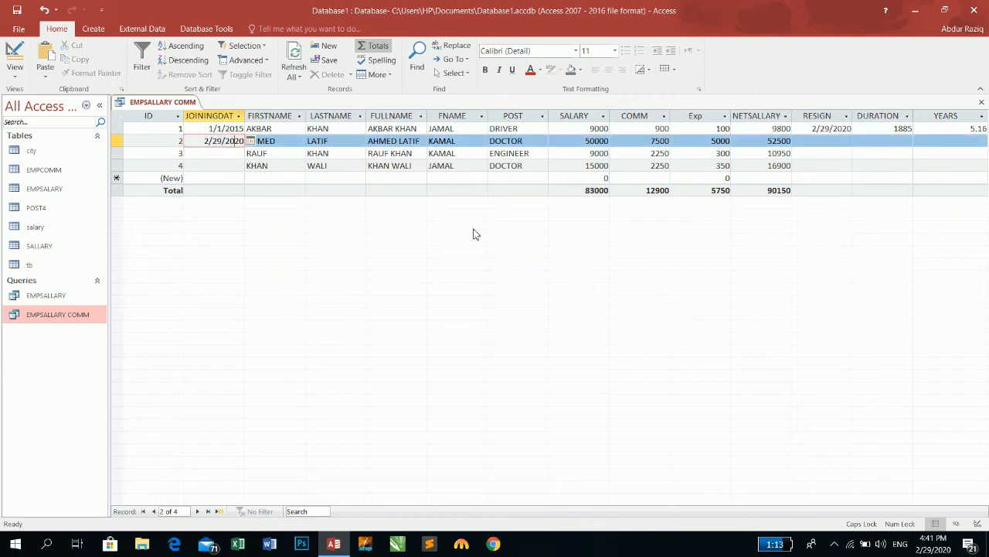
key("BackSpace")
key("BackSpace")
type("19")
key("Return")
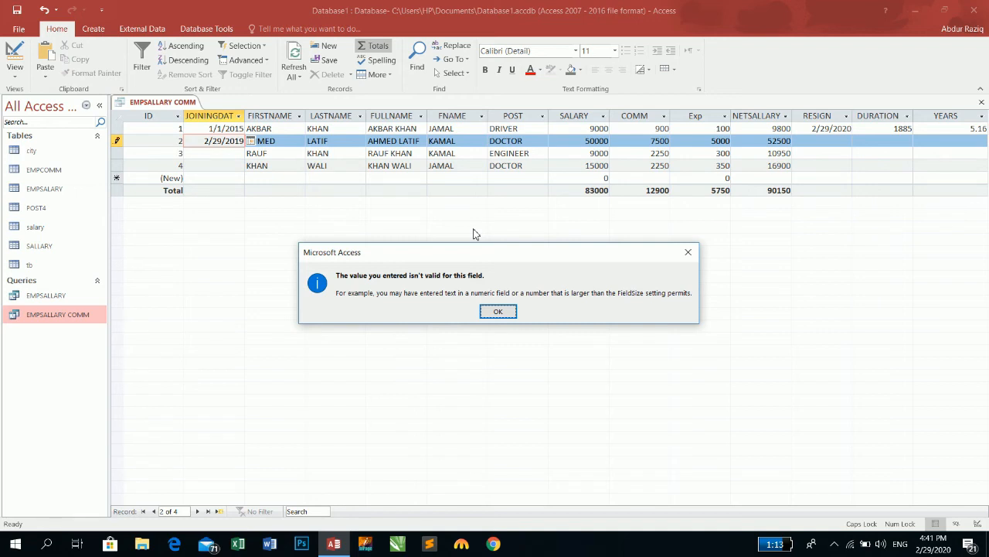
left_click(501, 311)
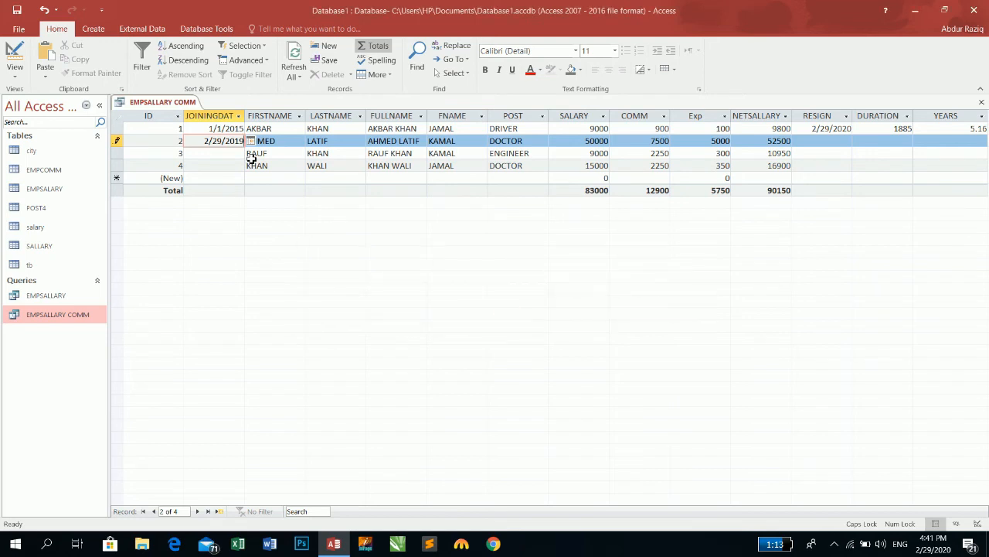
- Try the years 2018 and 2014 in the second record's JOININGDATE and discard the edit
key("BackSpace")
type("8")
key("Return")
key("Return")
key("BackSpace")
type("4")
key("Return")
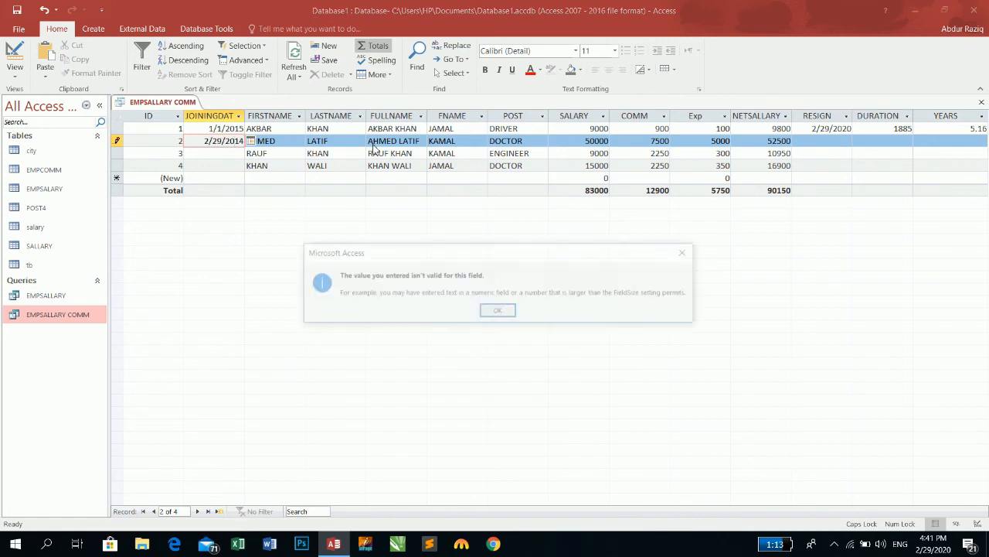
key("Return")
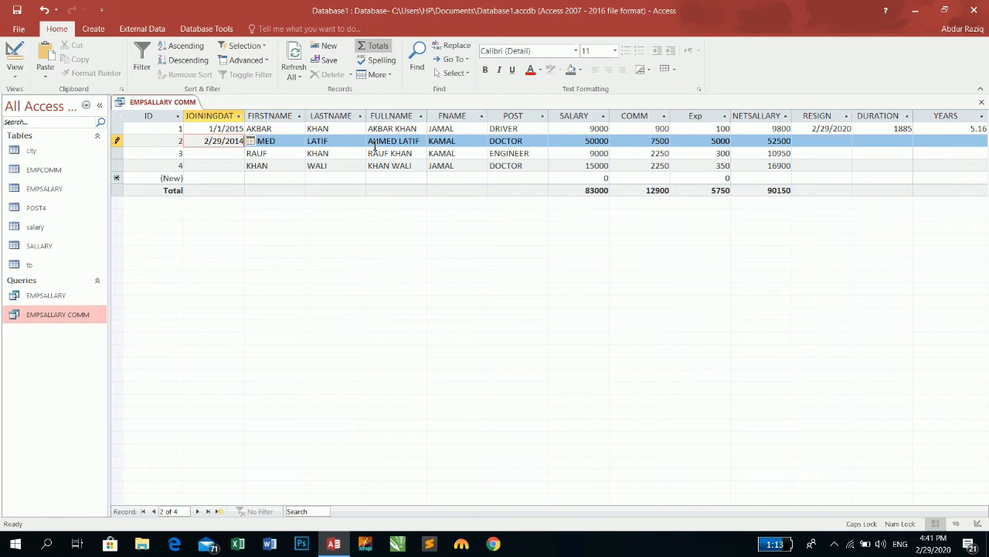
key("Escape")
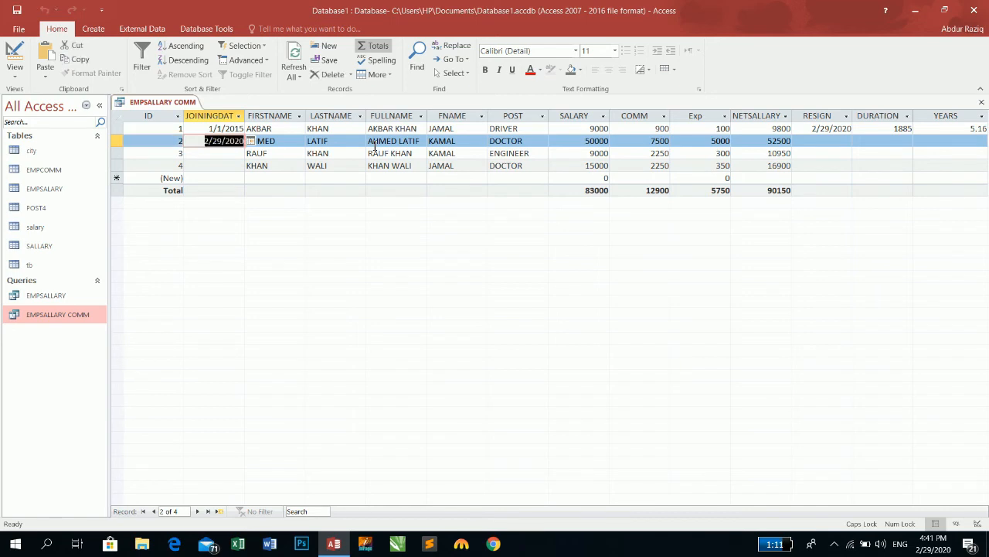
- Set the second record's JOININGDATE to 1/1/2019
key("Tab")
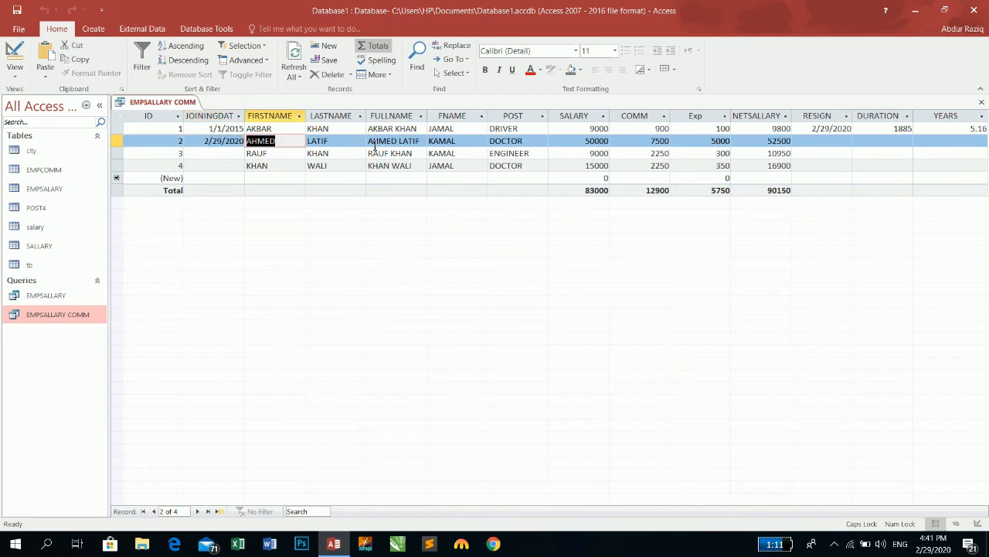
key("shift+Tab")
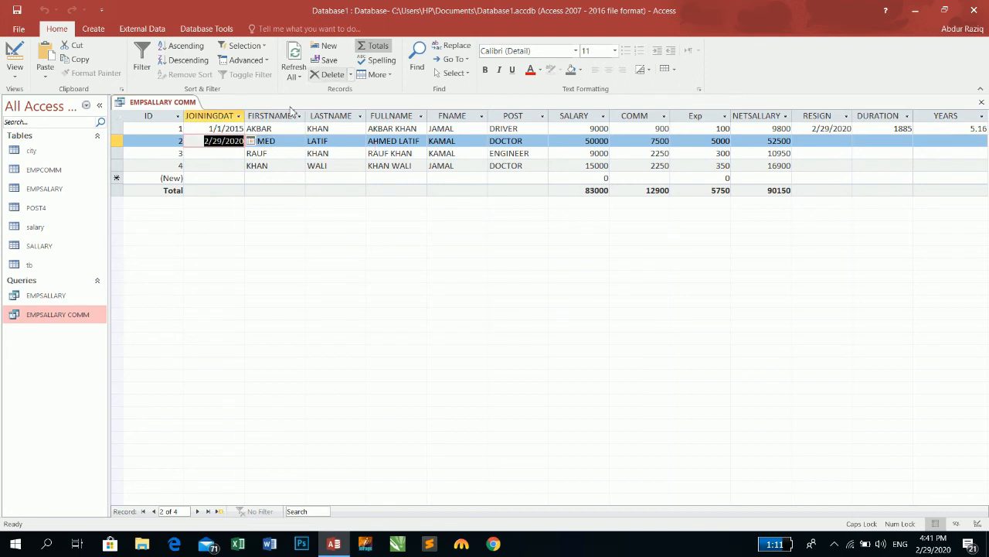
type("1//")
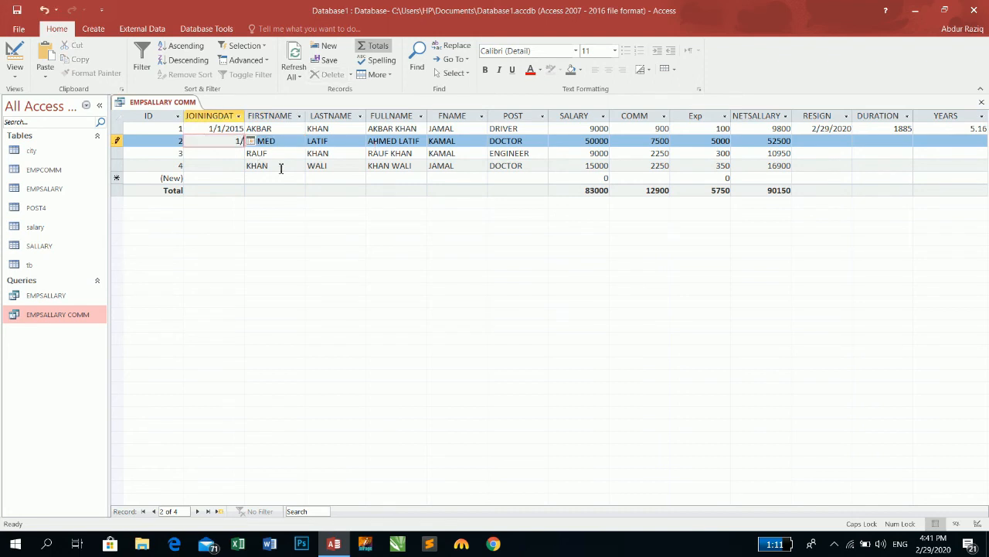
key("BackSpace")
key("BackSpace")
type("1/1/2019")
key("Tab")
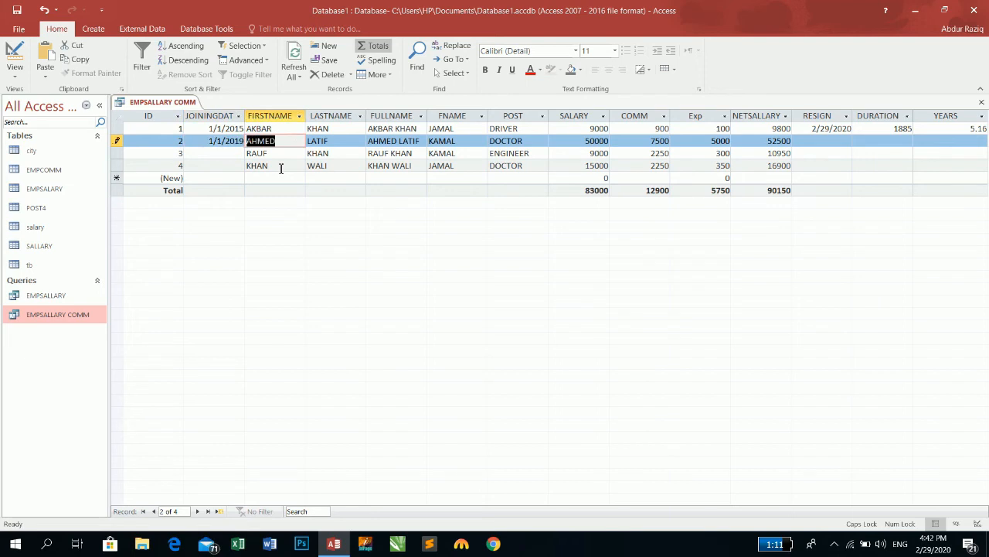
- Set the second record's RESIGN date to 1/1/2020 and check its calculated DURATION and YEARS
key("Tab")
key("Tab")
key("Tab")
key("Tab")
key("Tab")
key("Tab")
key("Tab")
key("Tab")
key("Tab")
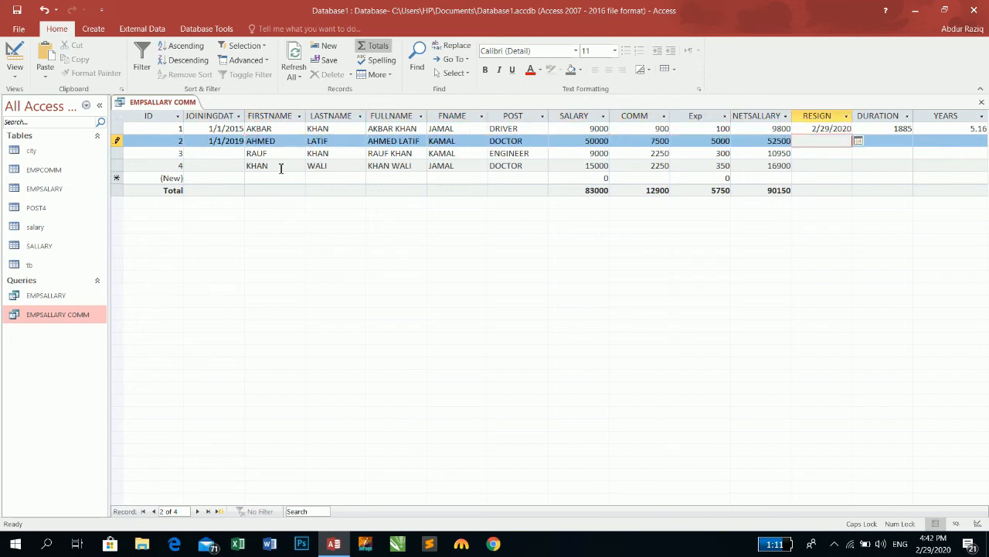
type("1/1/2020")
key("Tab")
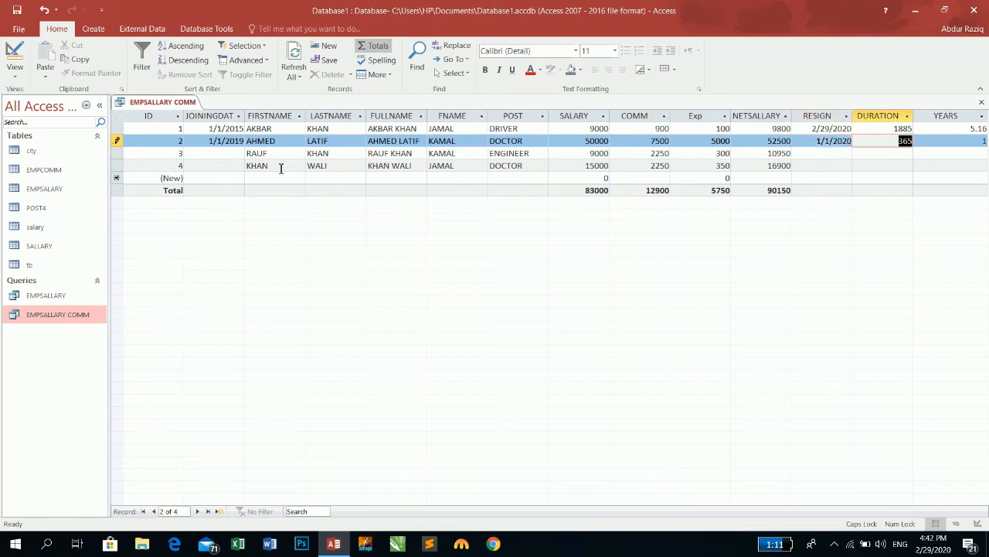
key("Tab")
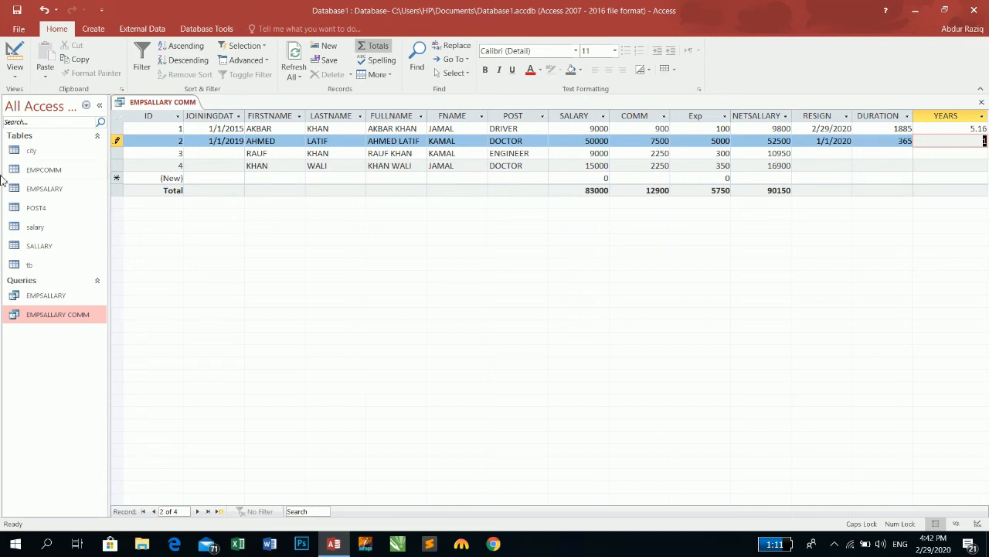
- Add the calculated field MONTHS: [DURATION]/12 after YEARS in the query design and run the query
left_click(11, 50)
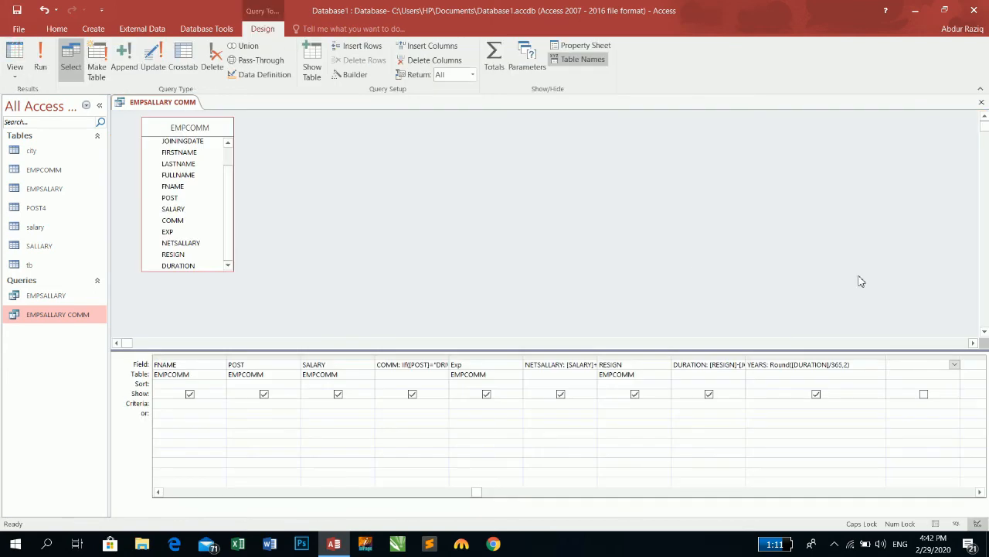
type("MONTHS:=")
type("DURATION/")
type("12")
key("Return")
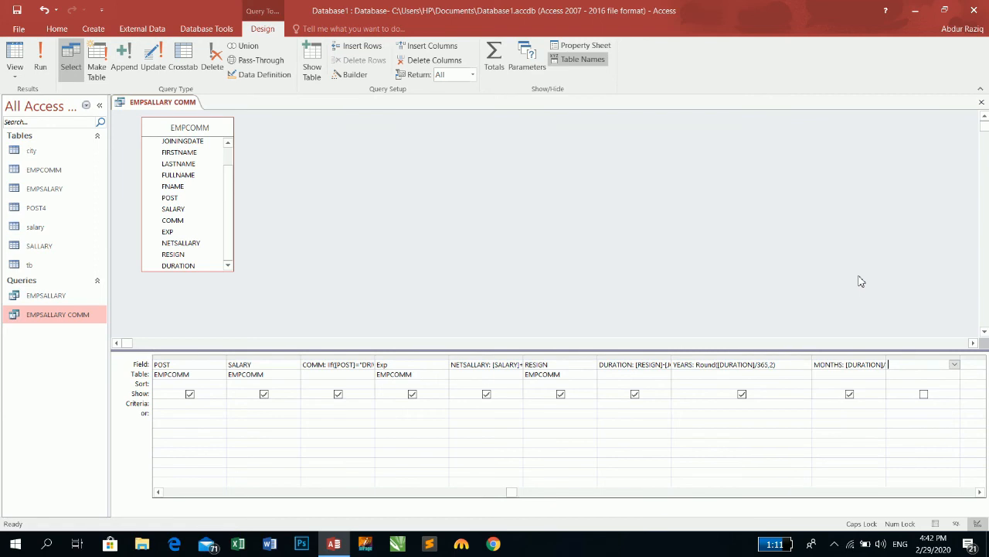
left_click(40, 59)
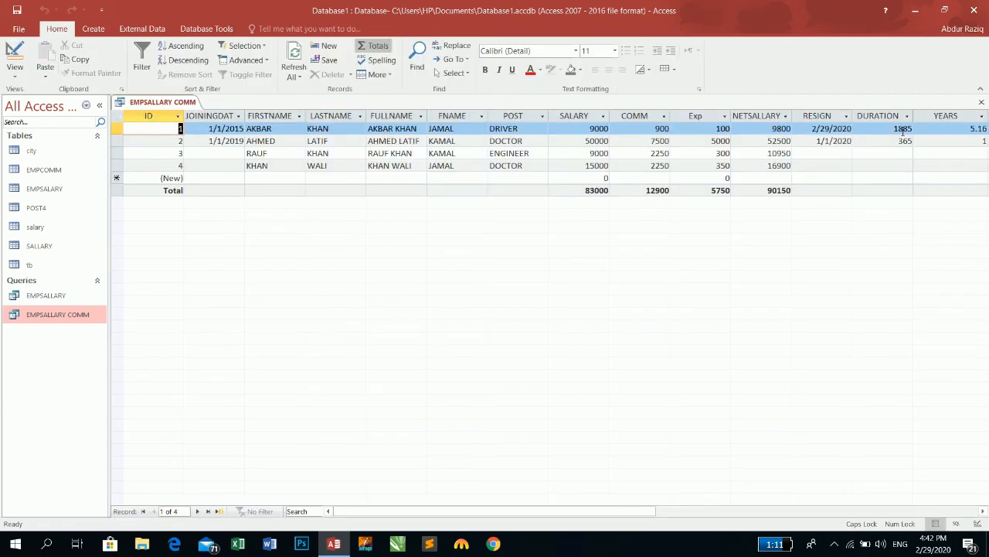
- Fit the MONTHS column's width to its contents in the results and compare the second record's MONTHS and DURATION values
left_click(962, 140)
left_click_drag(642, 518, 688, 515)
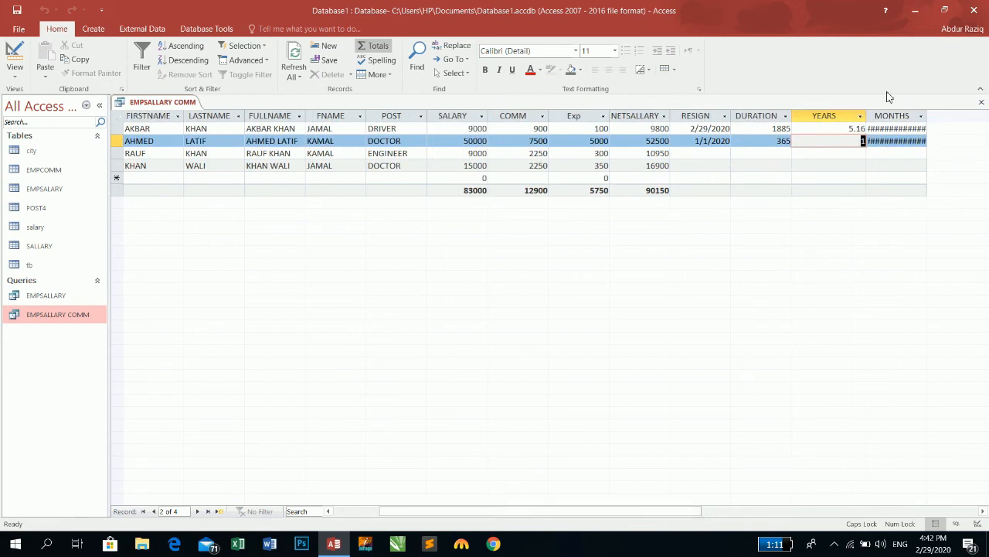
double_click(926, 116)
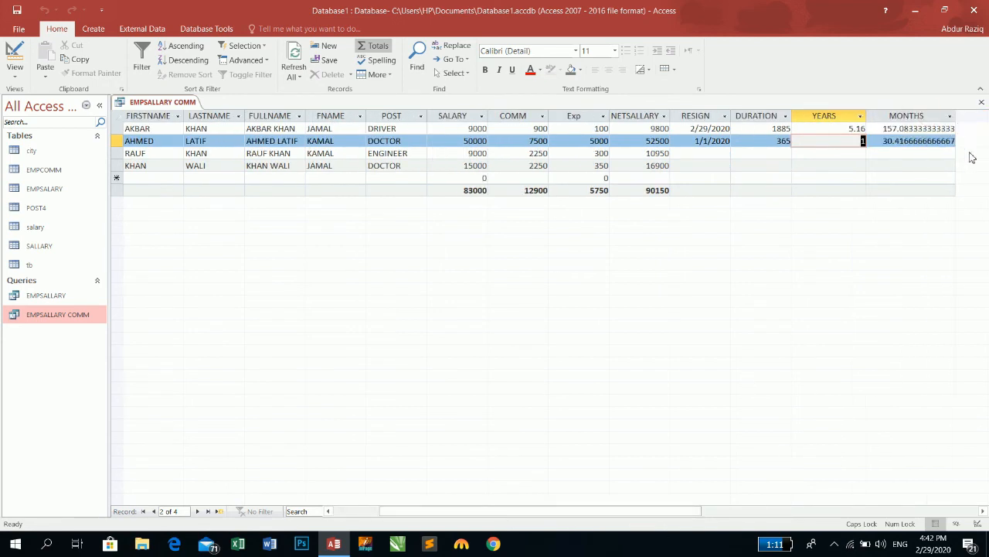
left_click(883, 141)
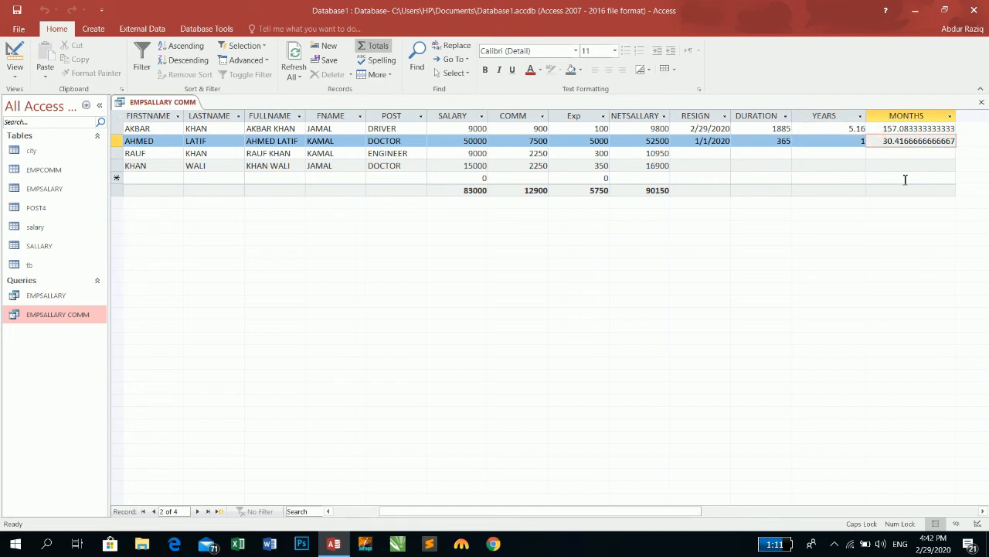
left_click(752, 141)
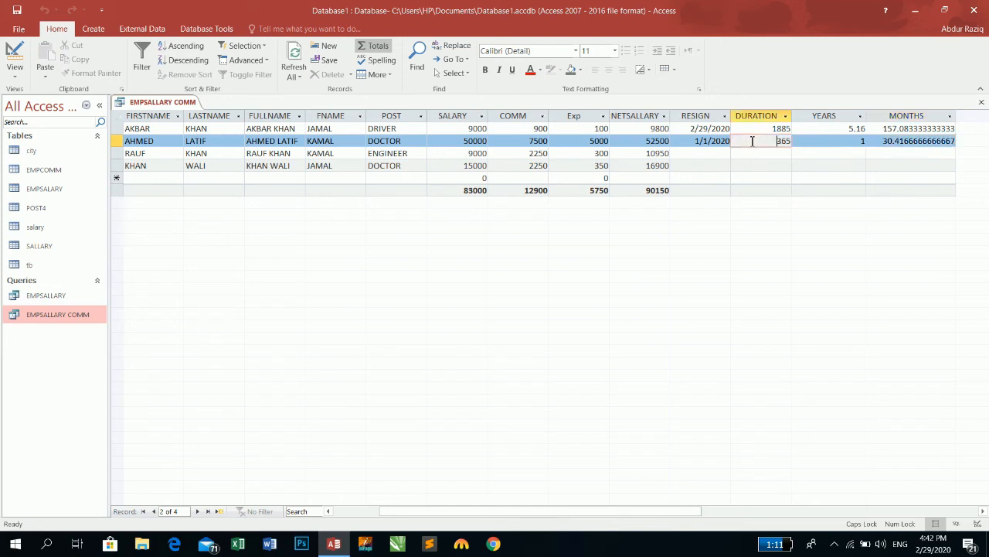
left_click_drag(773, 140, 799, 141)
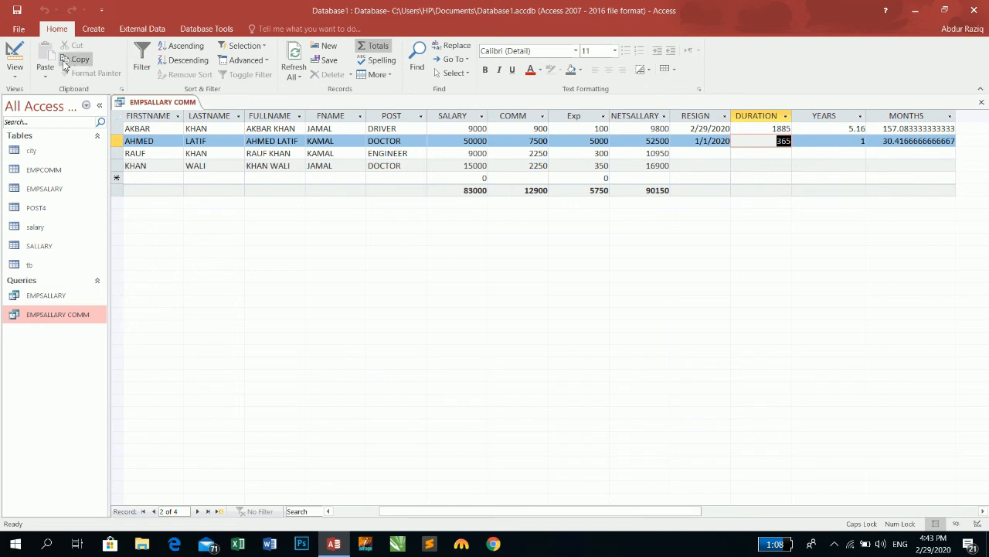
- Widen the MONTHS column in the query design to check its full expression, and return to the results
left_click(12, 53)
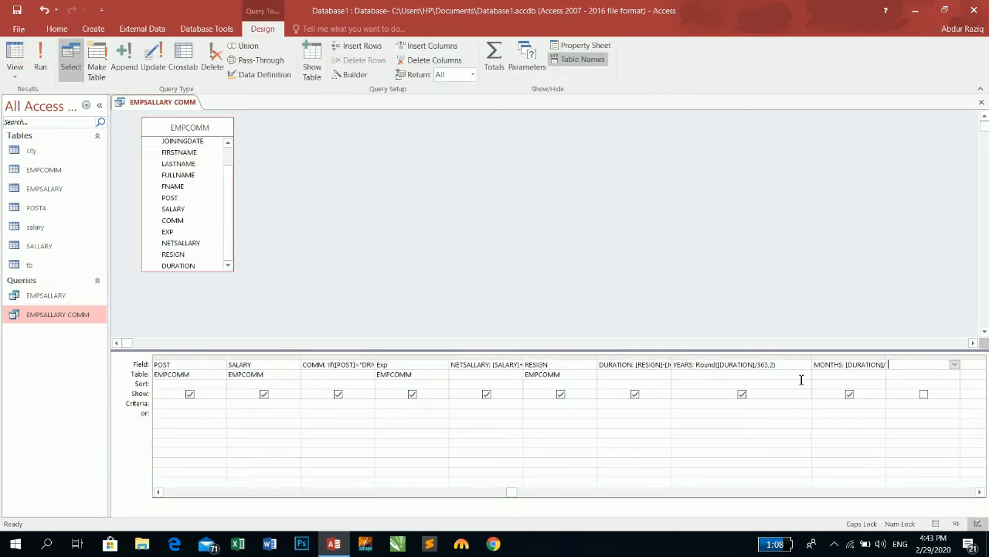
left_click_drag(886, 358, 914, 363)
left_click(902, 364)
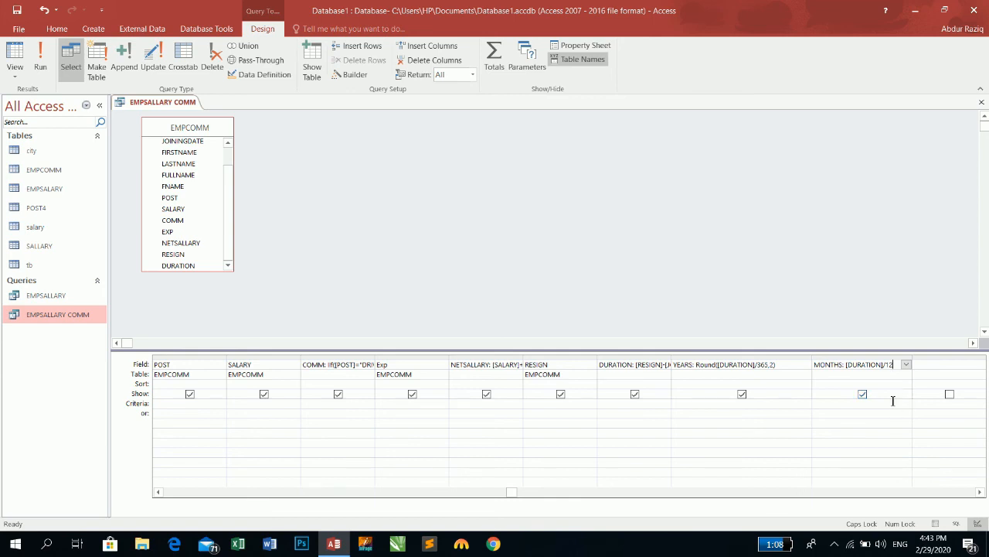
left_click(15, 55)
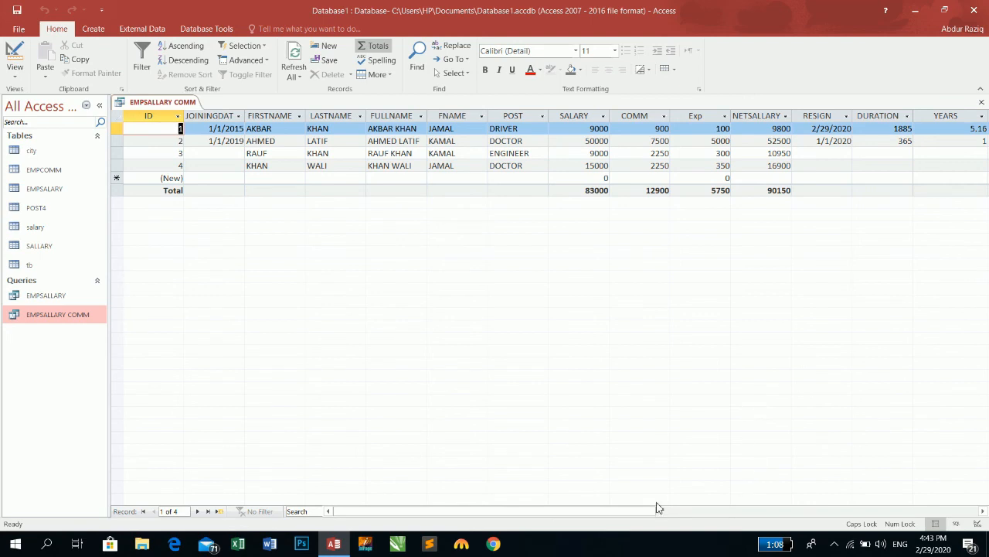
- Check the second record's DURATION against its MONTHS value in the results and reopen the query design
left_click_drag(617, 510, 676, 511)
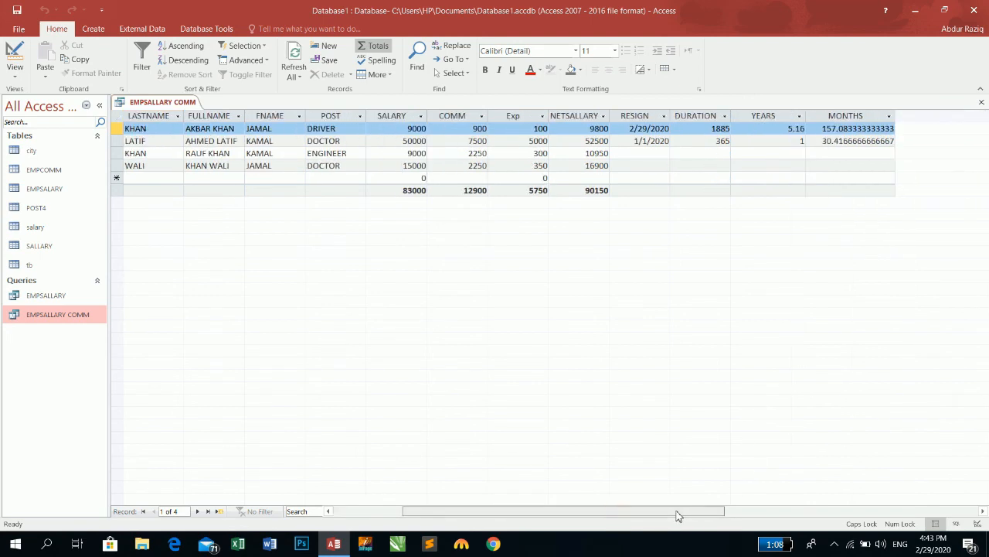
double_click(716, 140)
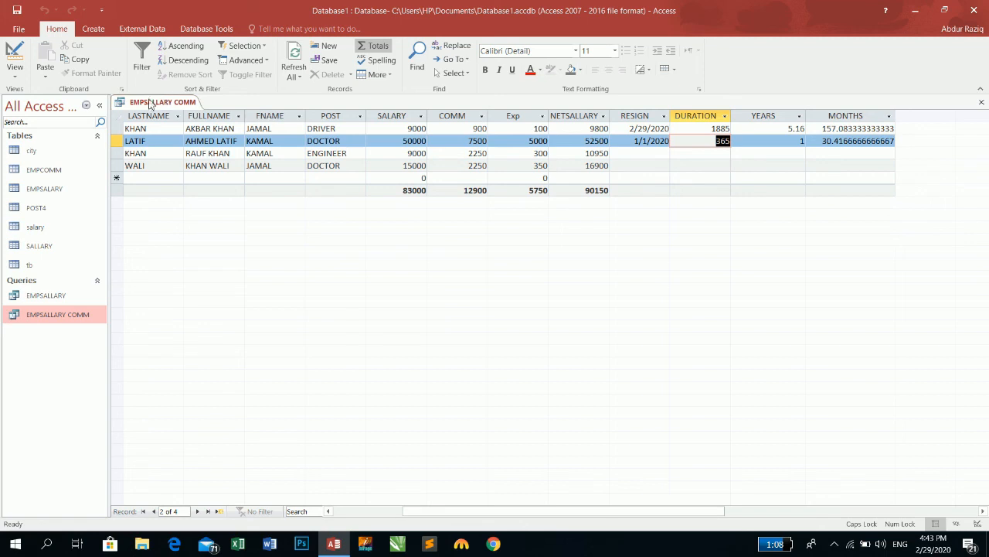
left_click(8, 54)
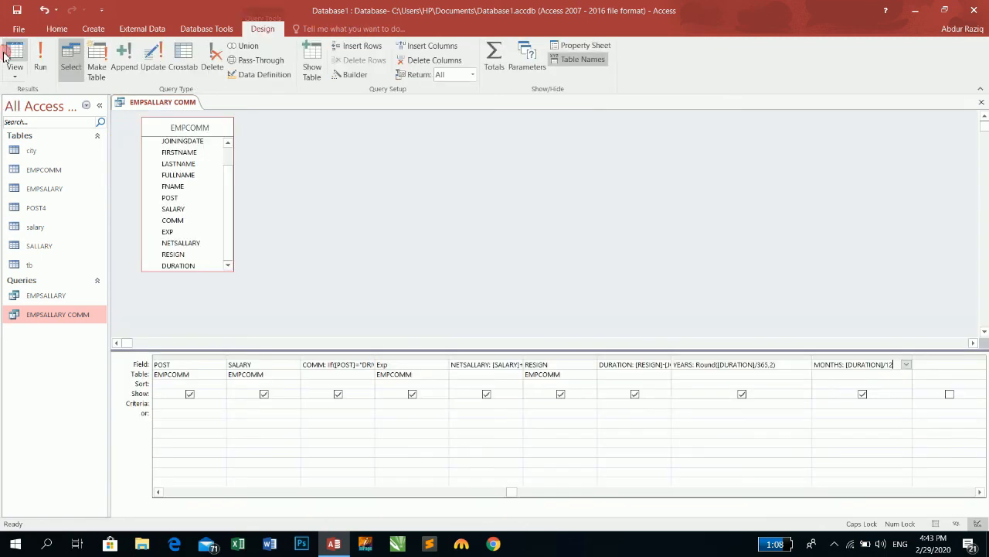
- Change the MONTHS expression in the query design to [DURATION]/30 and run the query to show the MONTHS column
double_click(890, 364)
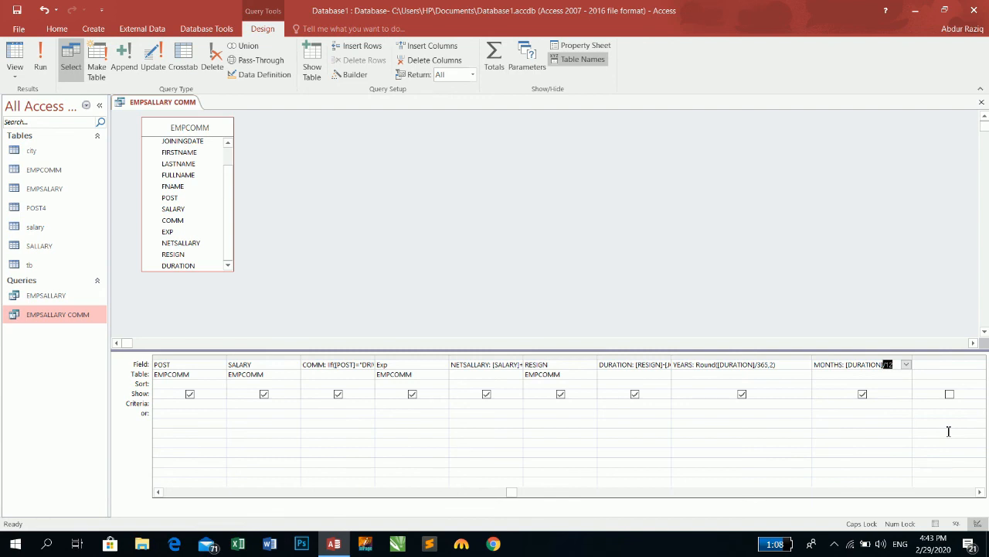
key("Left")
type("30")
key("Tab")
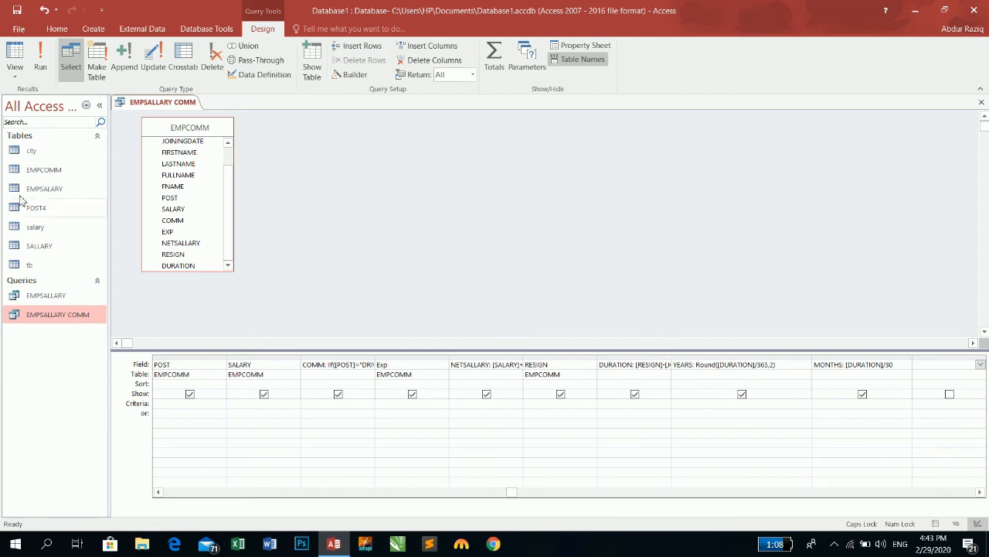
left_click(42, 59)
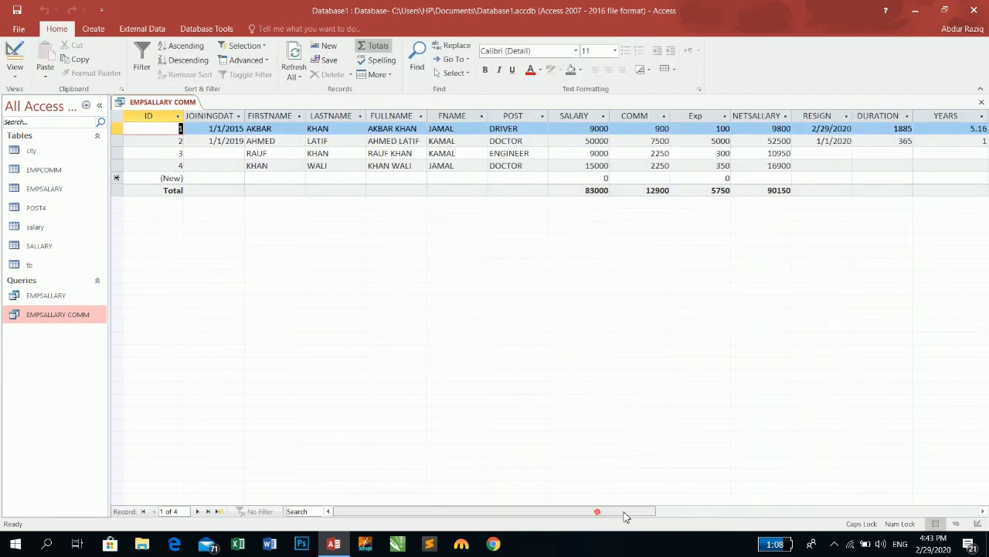
left_click_drag(624, 514, 671, 514)
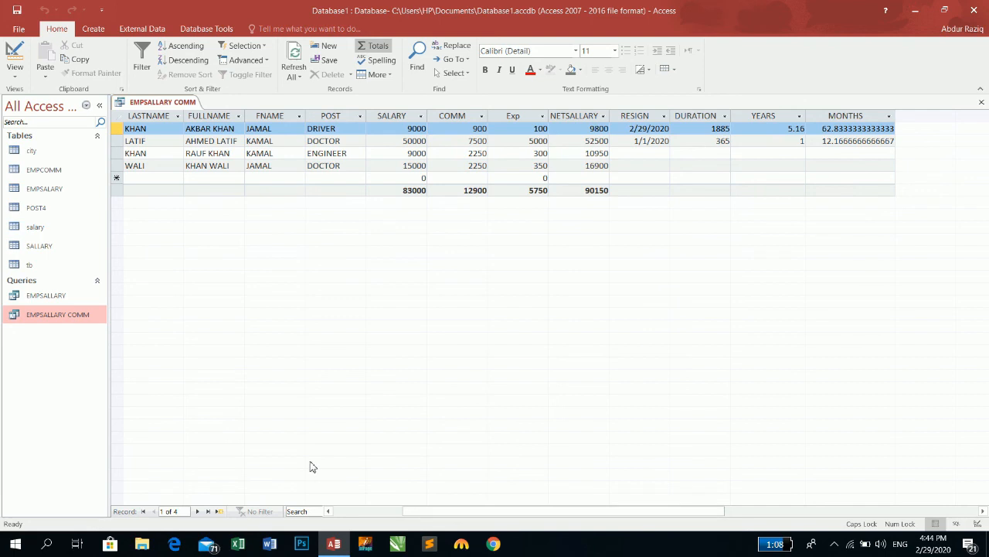
- Compare the second record's DURATION, YEARS and MONTHS values in the results
double_click(704, 141)
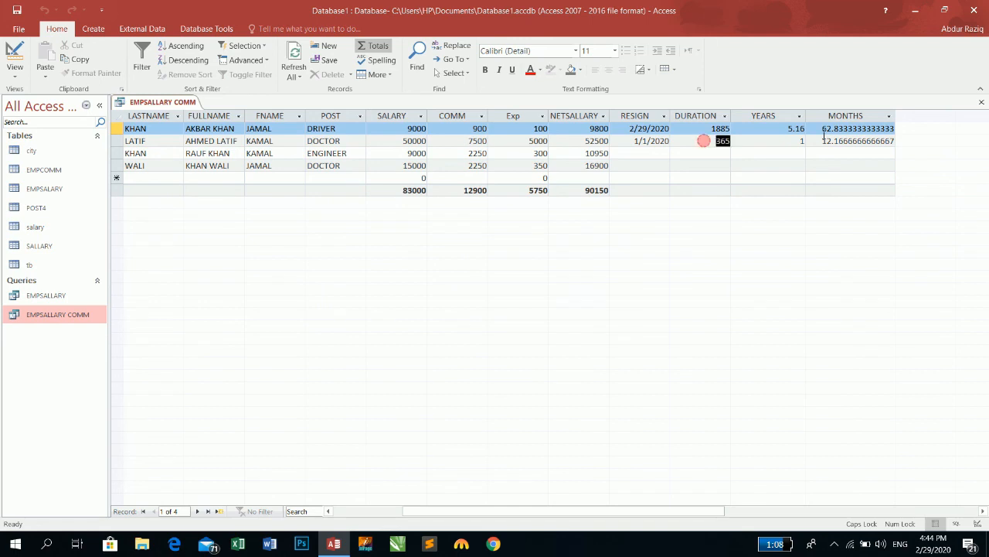
double_click(786, 142)
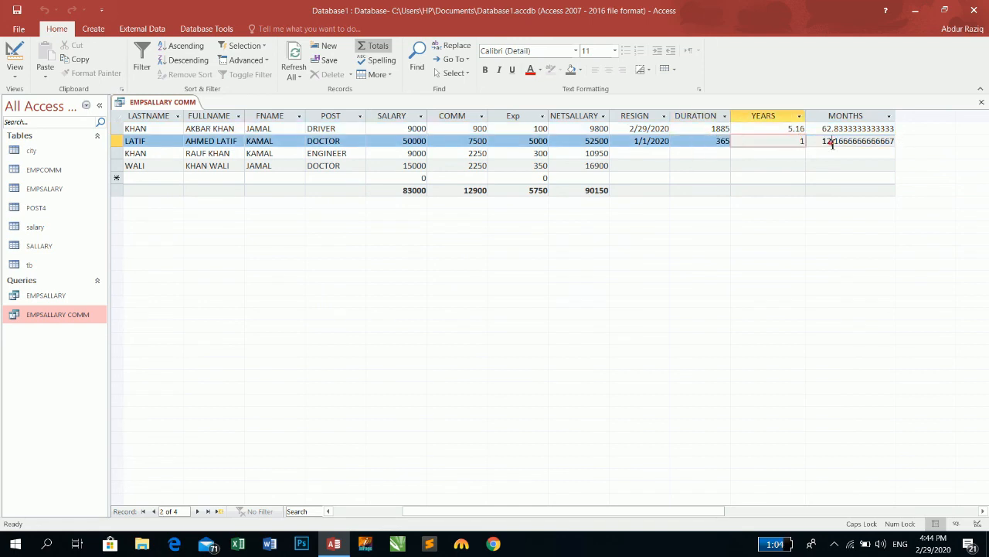
left_click(874, 140)
- Wrap the MONTHS expression in the query design as Round([DURATION]/31,2) and run the query to view the rounded months
left_click(14, 58)
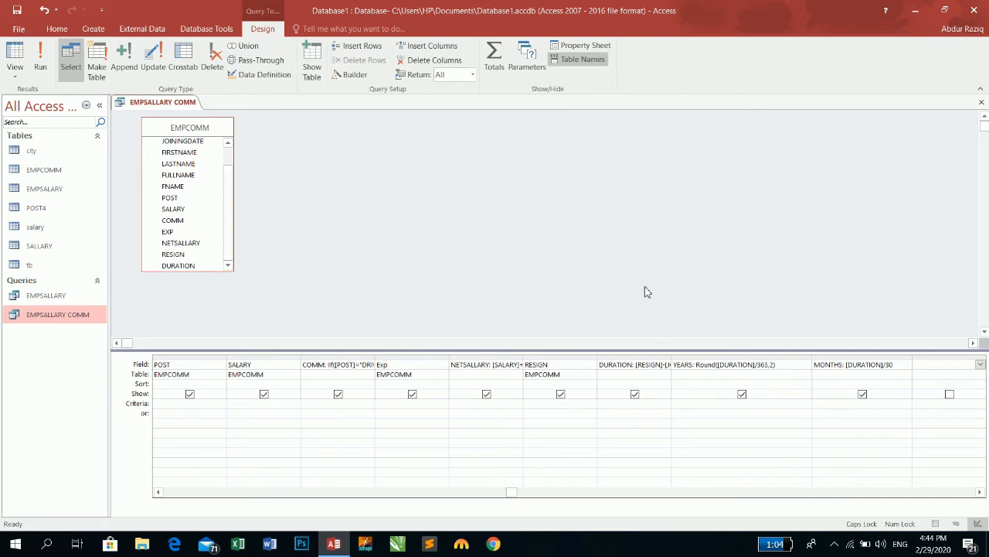
left_click(845, 364)
type("ROUND(")
key("Right")
key("Right")
key("Right")
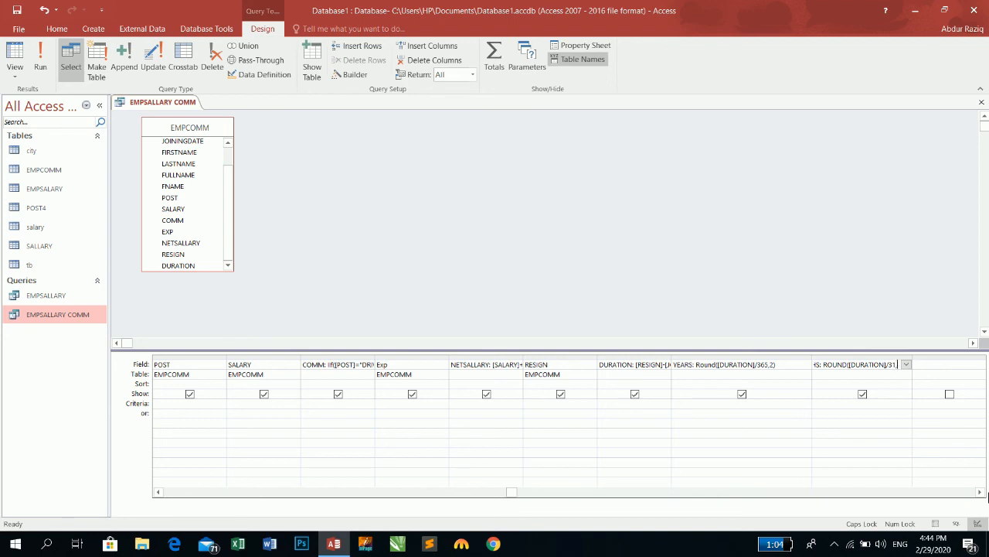
type("2")
key("Tab")
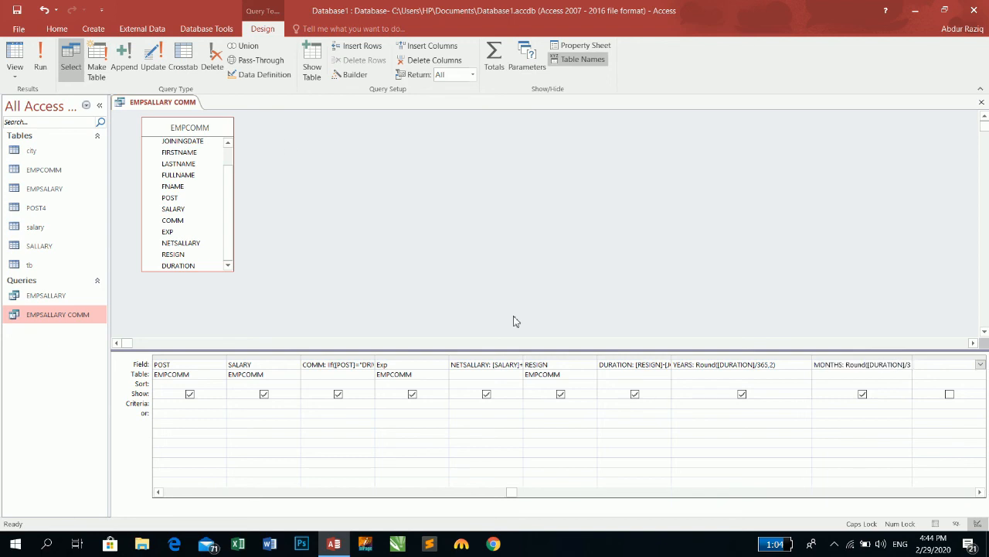
left_click(39, 58)
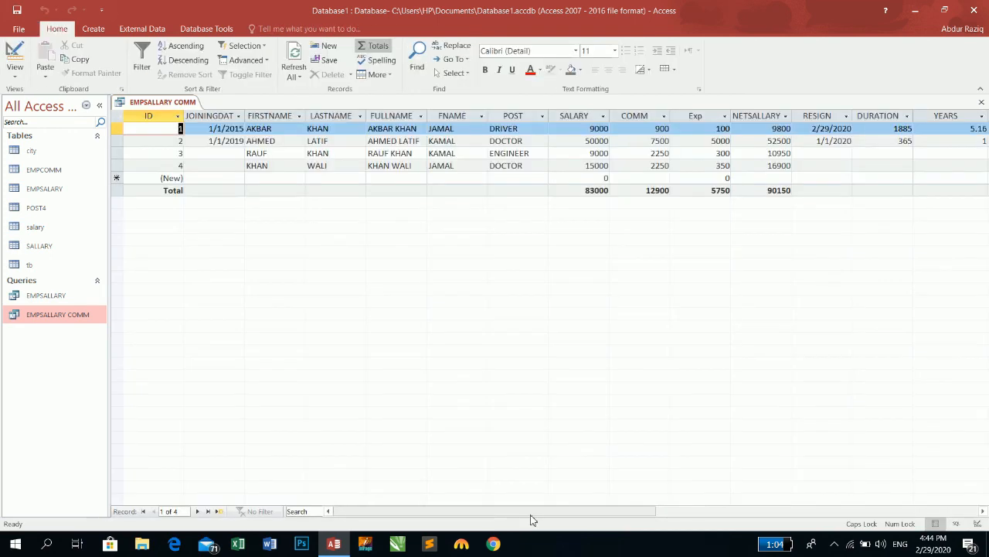
left_click_drag(530, 511, 599, 520)
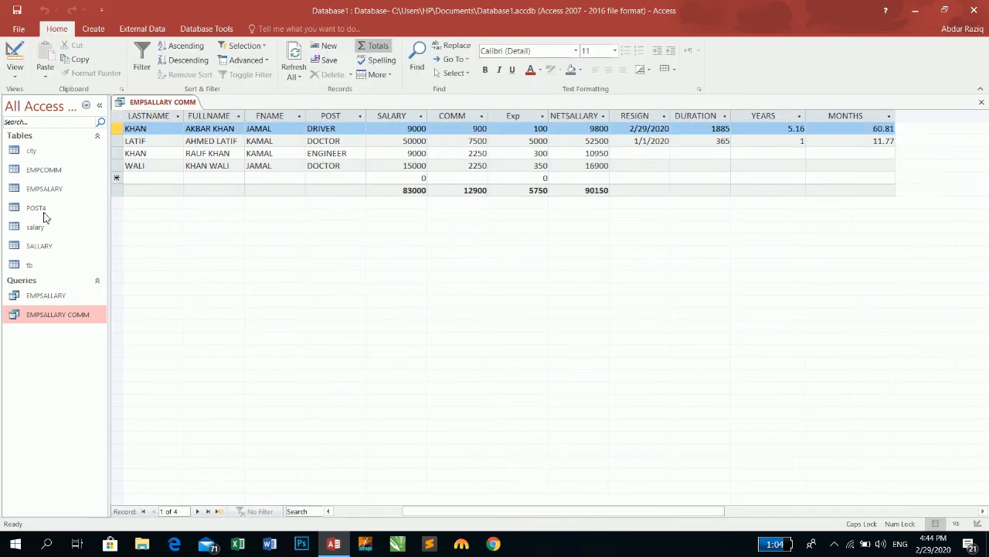
- Widen the MONTHS column in the query design, set its divisor to 30 and run the query to view the MONTHS values
left_click(14, 62)
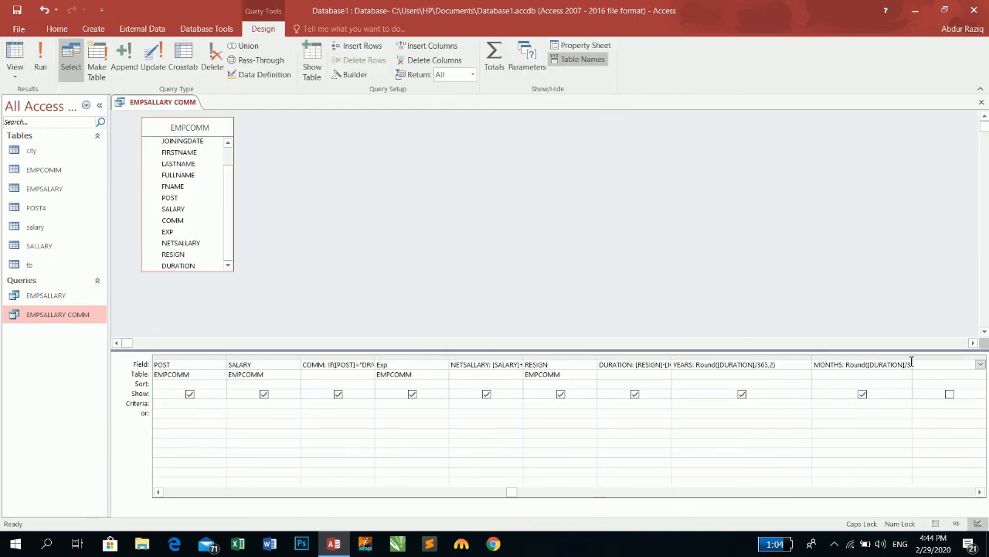
left_click_drag(912, 361, 919, 361)
left_click(913, 365)
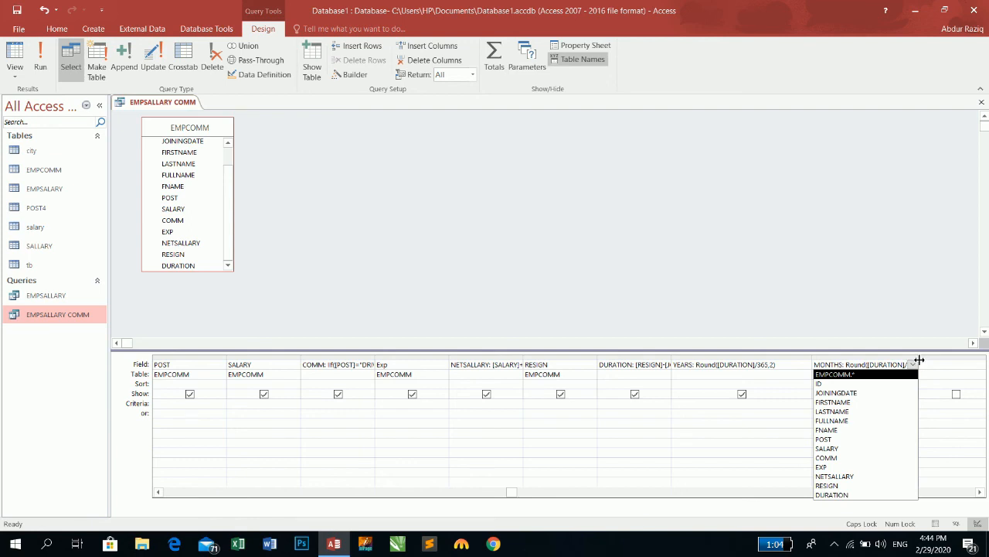
double_click(919, 361)
left_click_drag(909, 365, 917, 365)
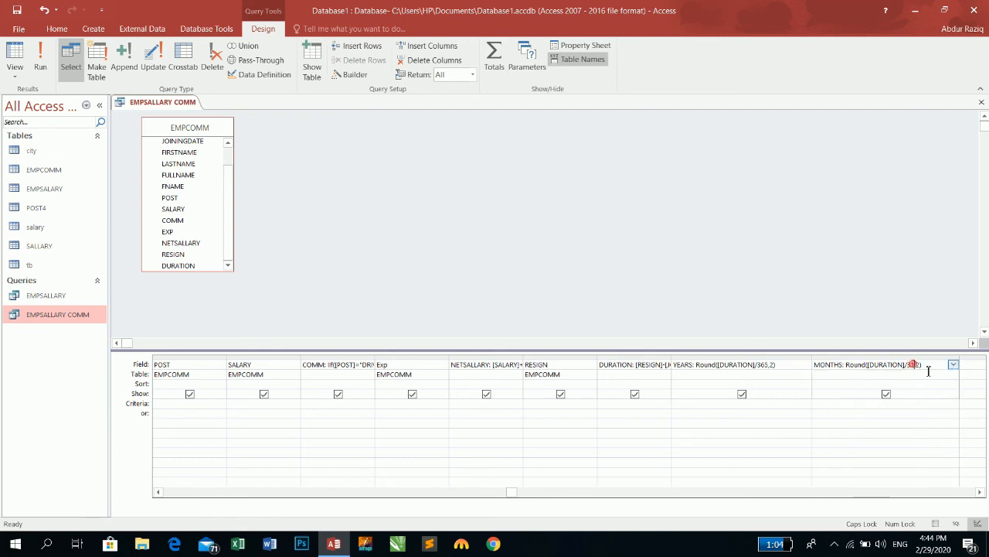
type("30")
key("Tab")
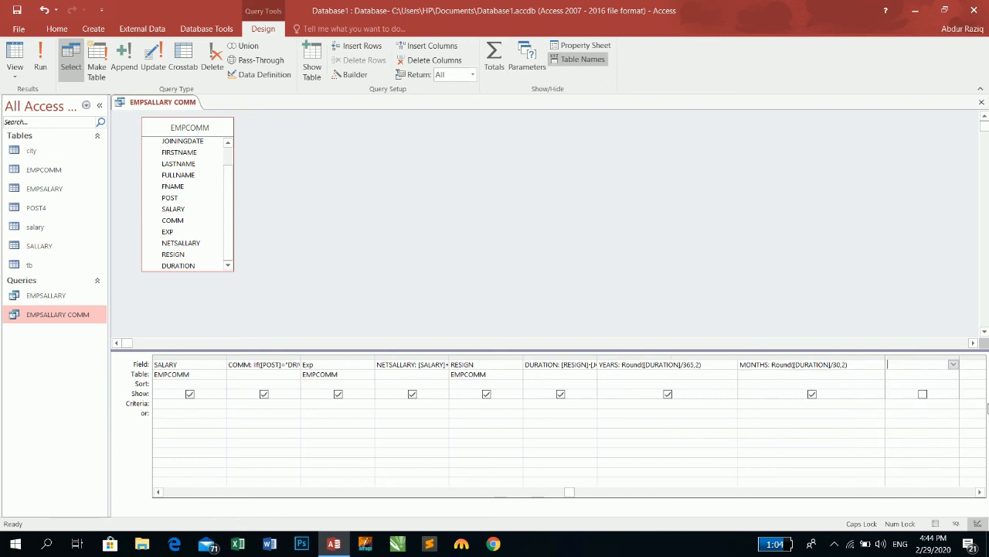
left_click(43, 68)
left_click_drag(563, 514, 645, 521)
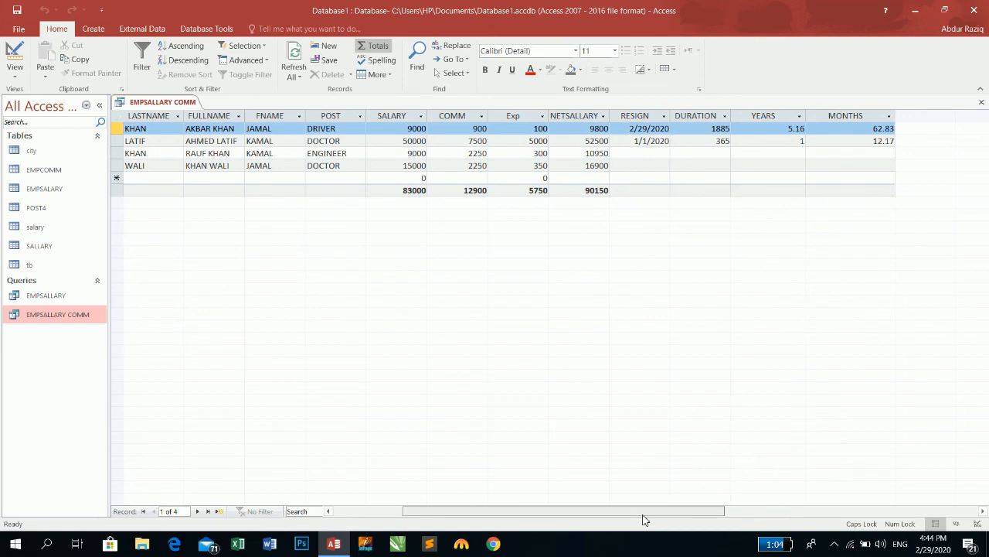
- Try renaming the calculated field DURATION to DAYS and check the YEARS and MONTHS columns in the results
left_click(15, 58)
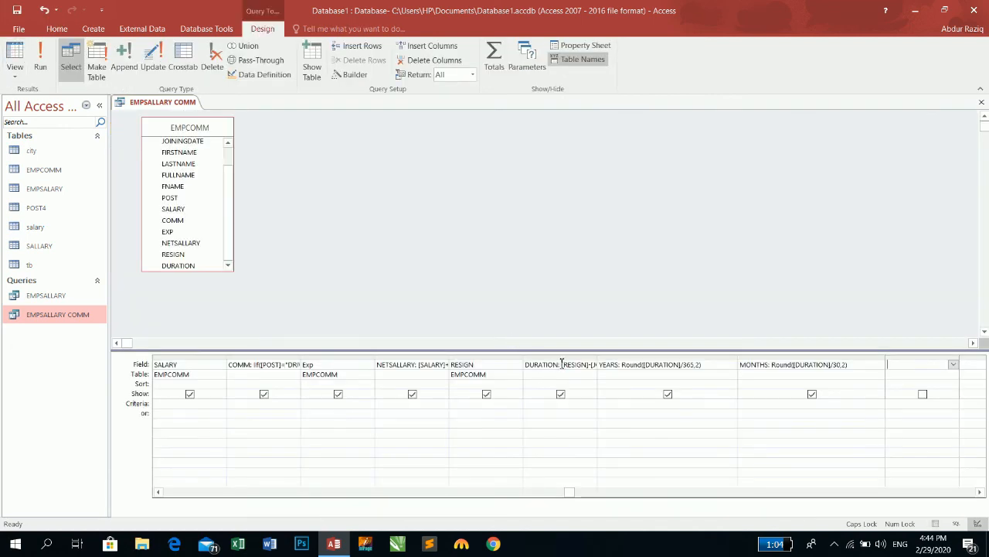
left_click_drag(562, 364, 511, 364)
type("DAYS")
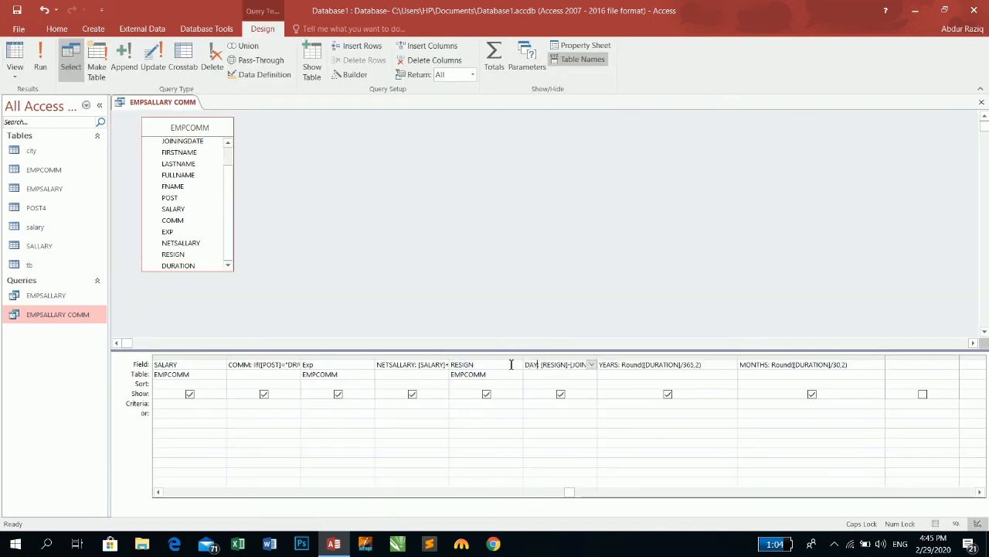
key("Tab")
left_click(15, 56)
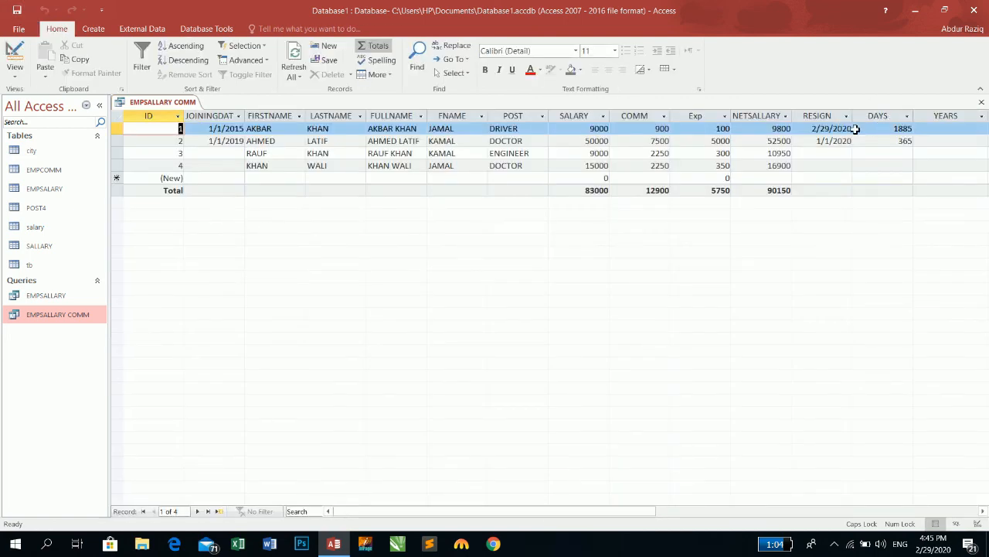
left_click(937, 129)
left_click_drag(597, 516, 624, 516)
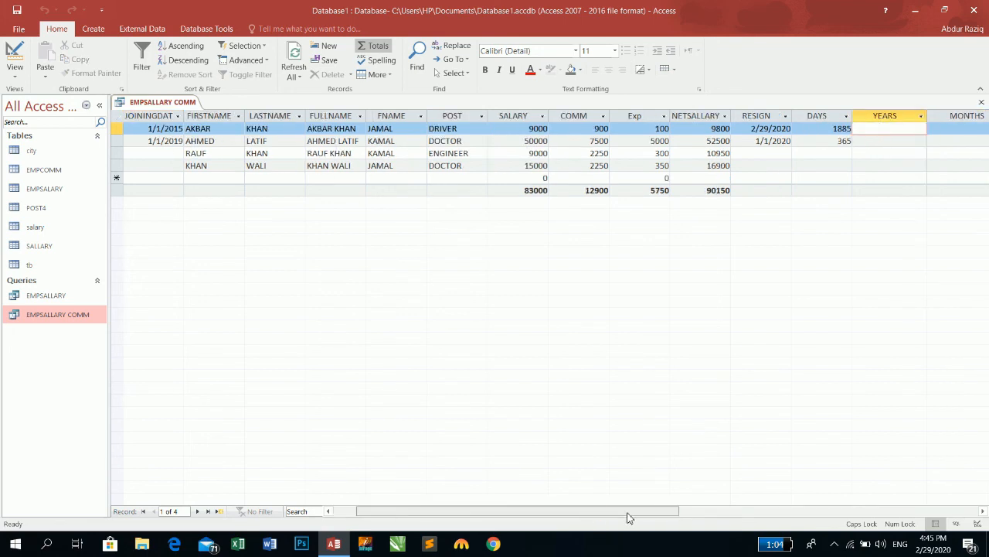
left_click(953, 131)
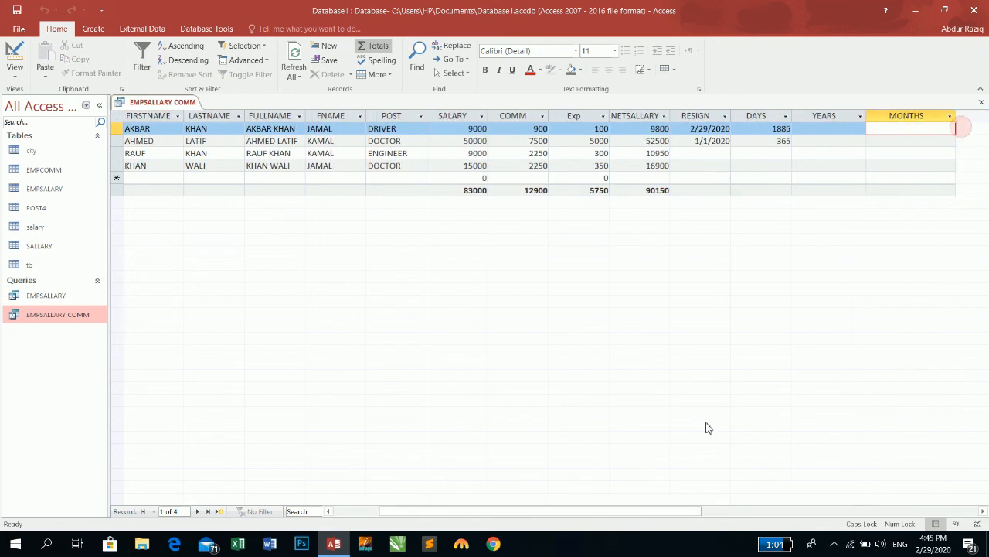
- Rename the DAYS calculated field back to DURATION in the query design and return to the results
left_click(14, 58)
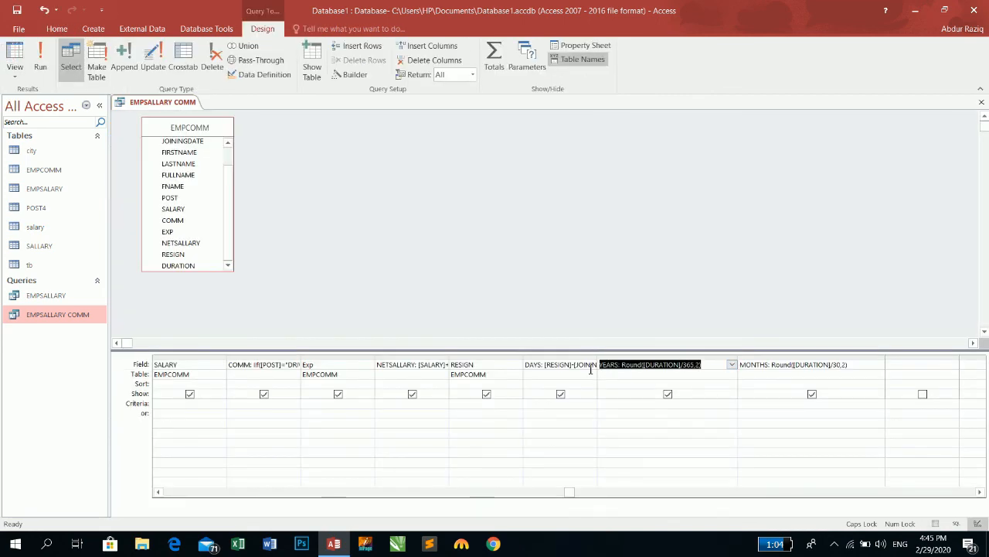
left_click(543, 366)
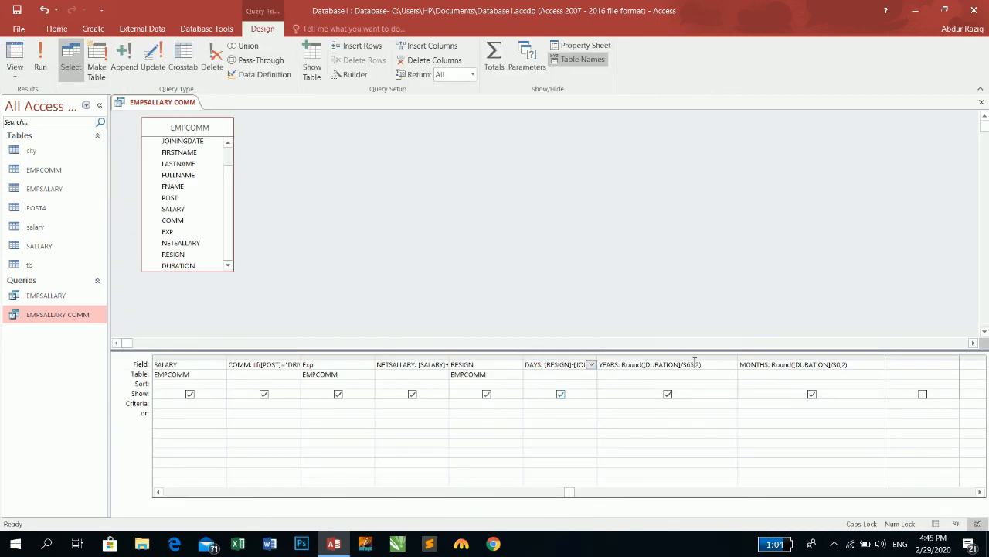
key("BackSpace")
key("BackSpace")
key("BackSpace")
type("URATION")
key("Tab")
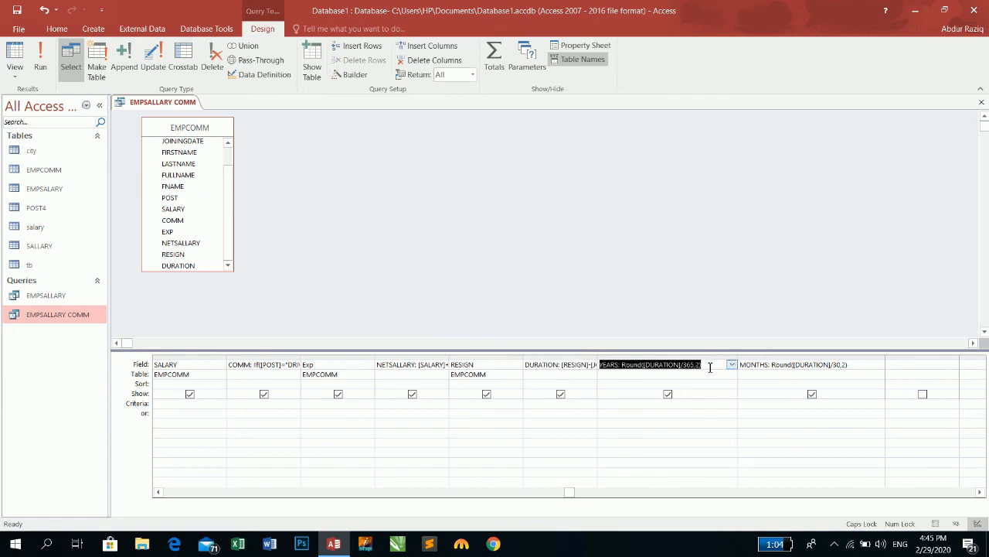
left_click(13, 60)
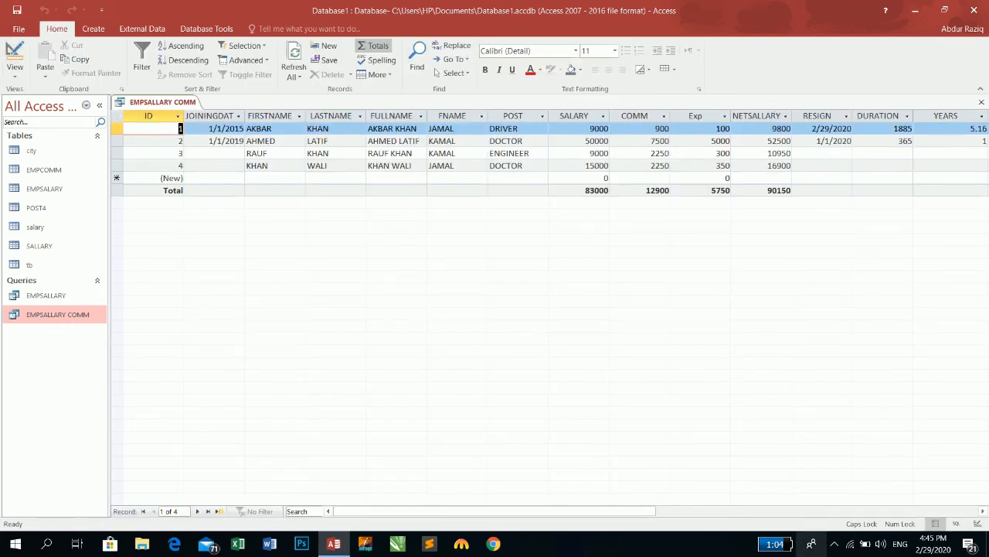
left_click_drag(642, 509, 579, 492)
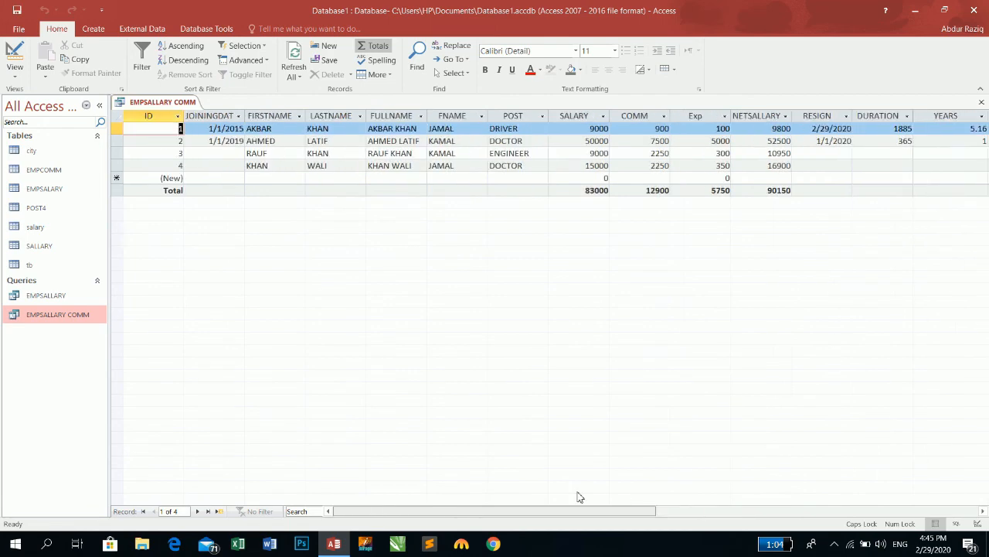